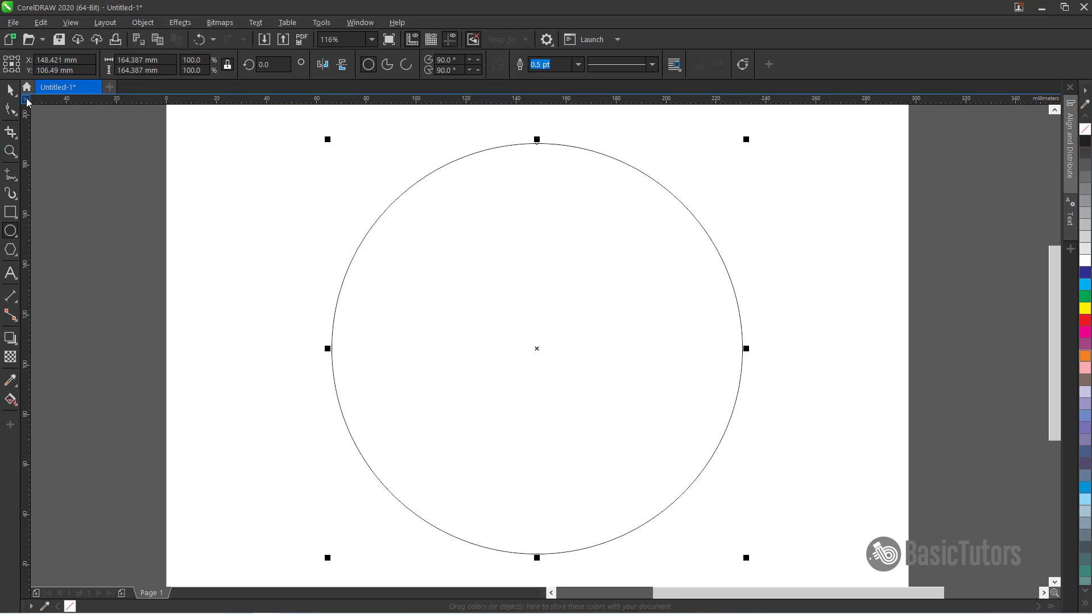
Create two concentric copies inside the circle, one about 134 mm in diameter and another slightly smaller.
left_click(11, 90)
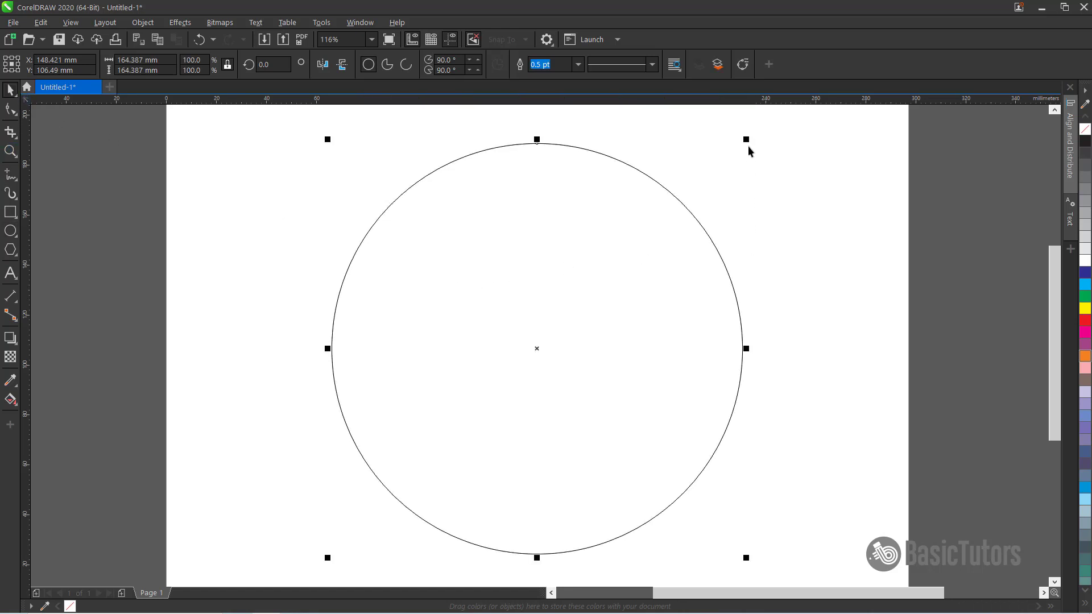
left_click_drag(747, 139, 725, 172)
right_click(726, 172)
left_click(752, 243)
left_click(673, 250)
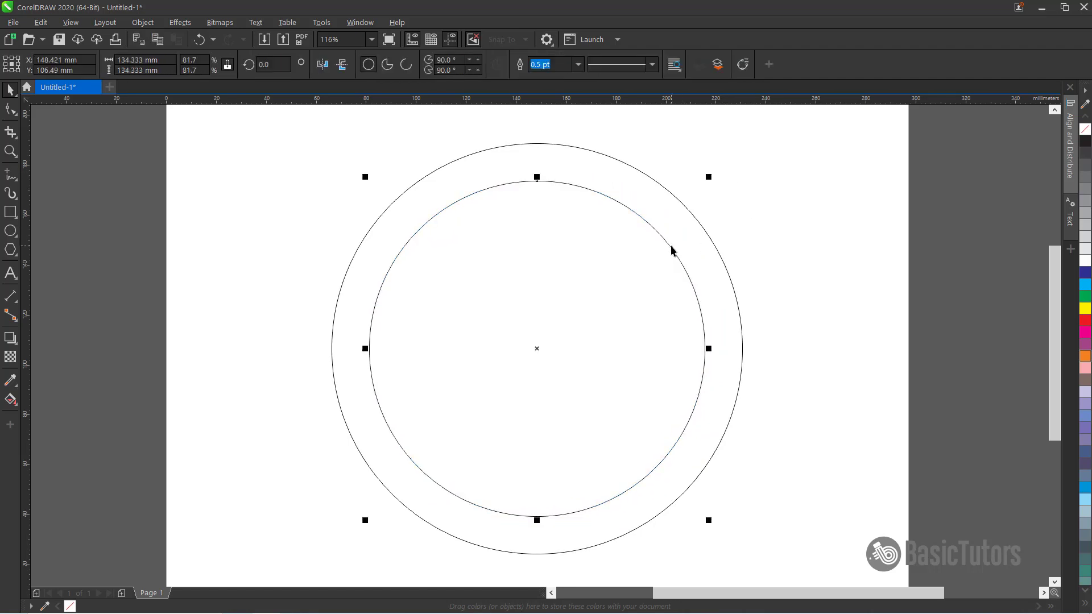
left_click_drag(704, 181, 706, 182)
left_click(845, 192)
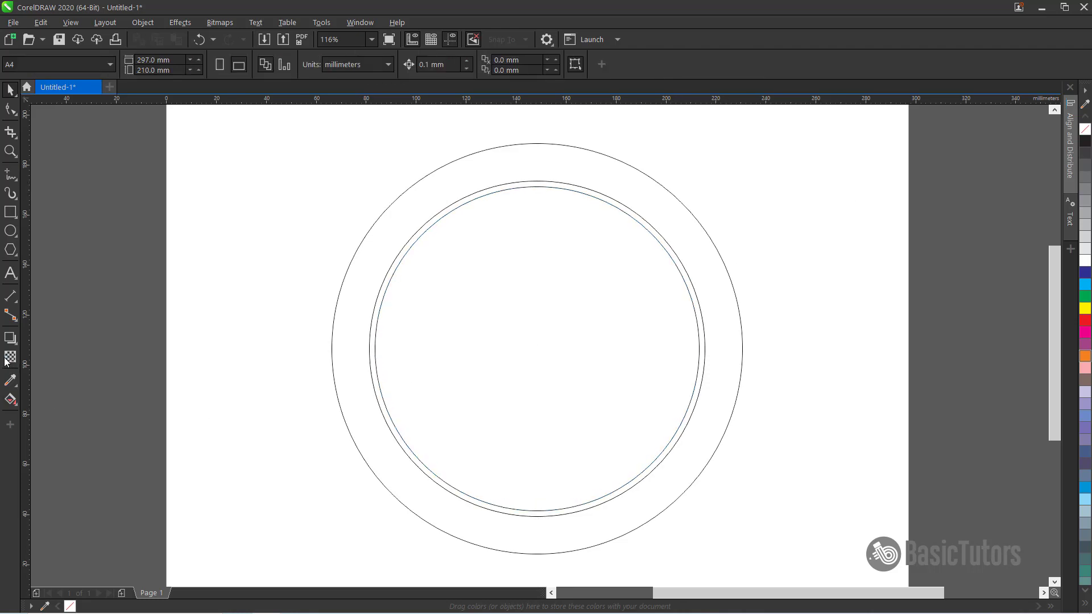
Draw a thin horizontal bar about 102 mm by 3.6 mm inside the inner circle and place a copy below the centre.
left_click(11, 212)
left_click_drag(415, 301, 669, 312)
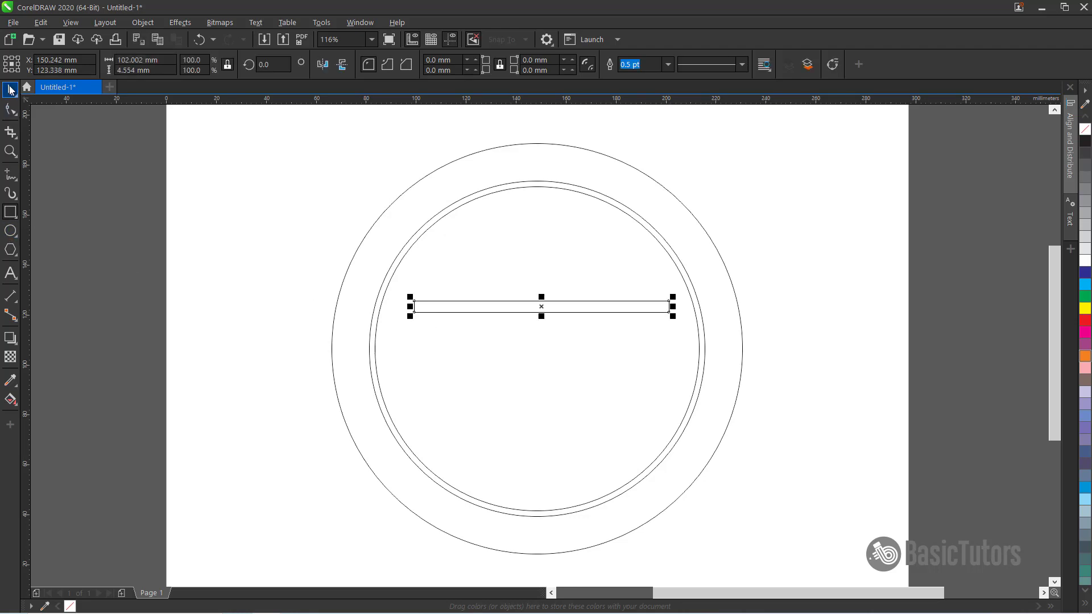
left_click(11, 90)
left_click_drag(543, 295, 541, 417)
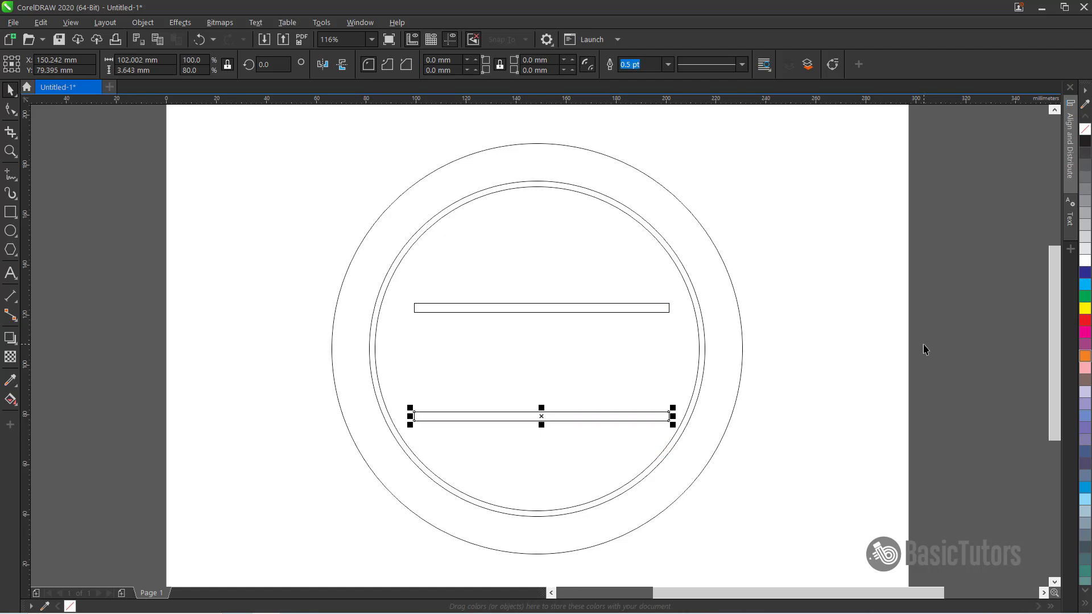
left_click(924, 348)
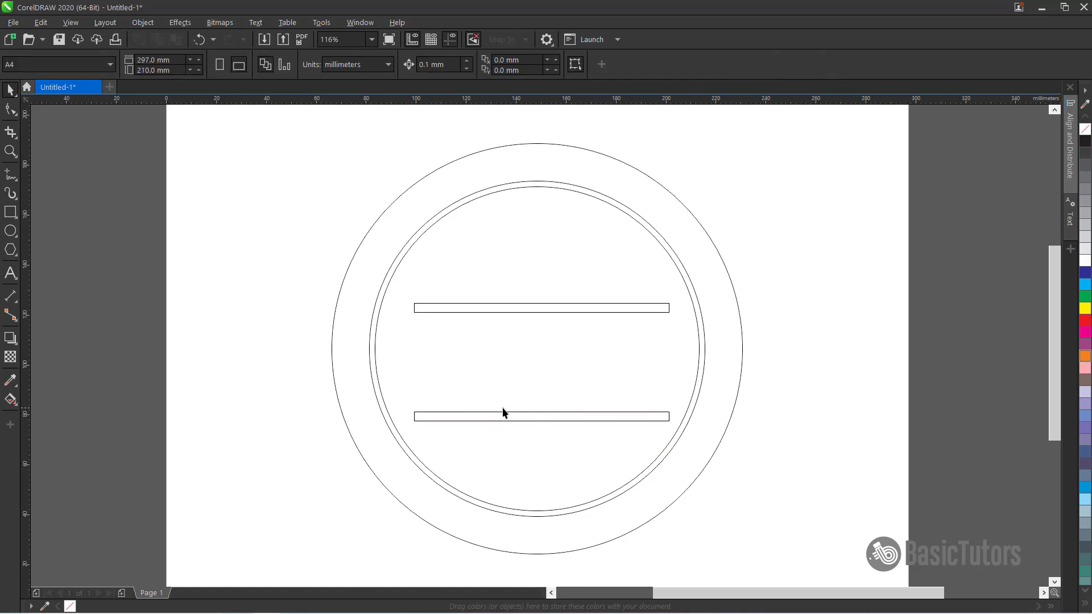
Add the text ORIGINAL on the empty page area beside the circles.
left_click(9, 273)
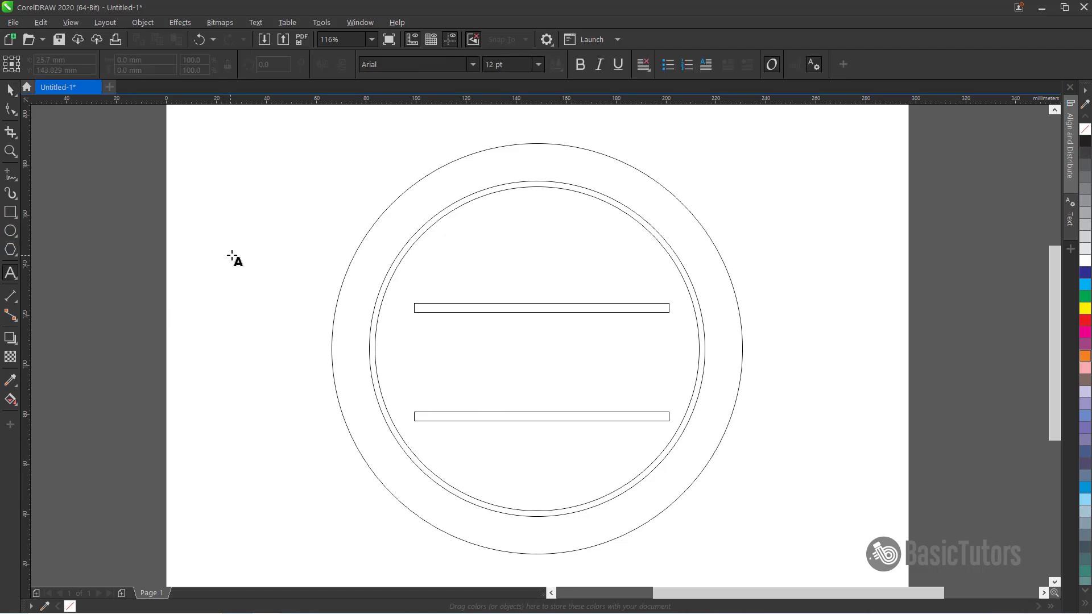
left_click(231, 254)
type("ORO")
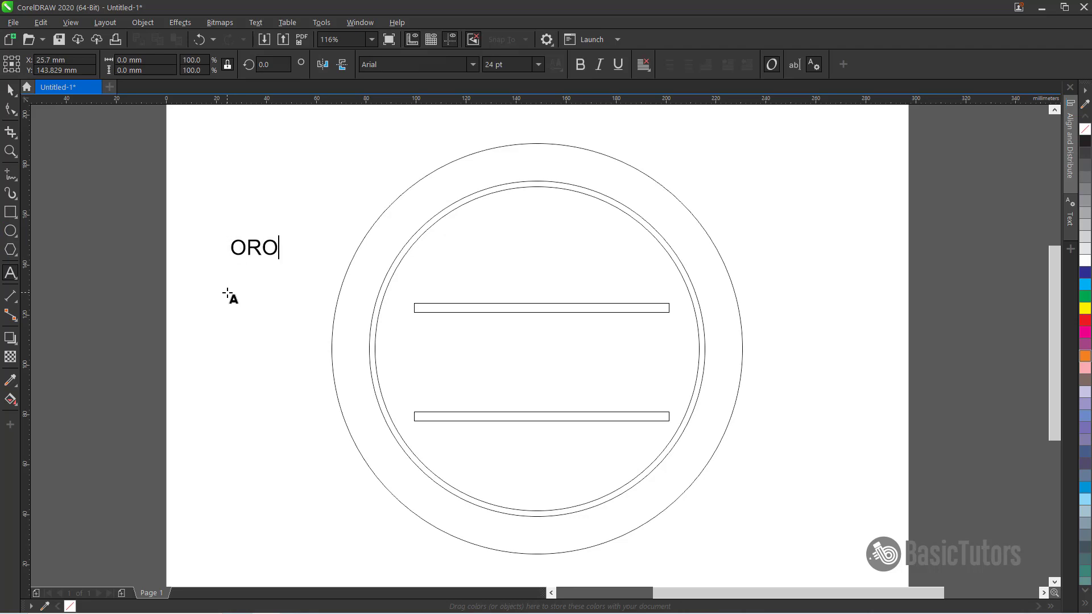
key("BackSpace")
type("IGINAL")
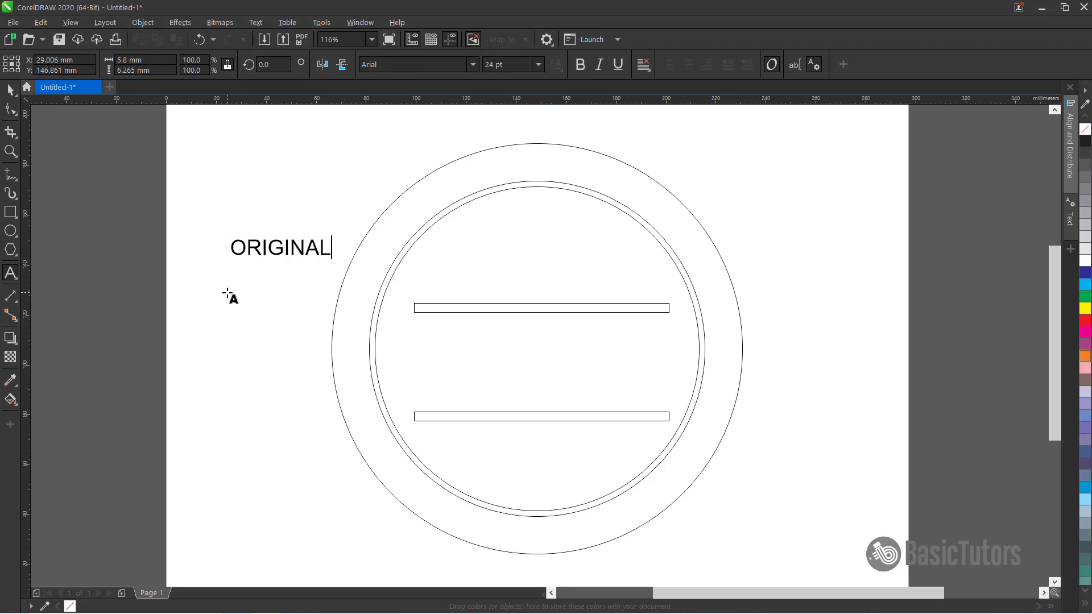
key("ctrl+space")
Format ORIGINAL in the Impacted 2.0 font at about 57 pt and place it centred just above the upper bar.
left_click(395, 64)
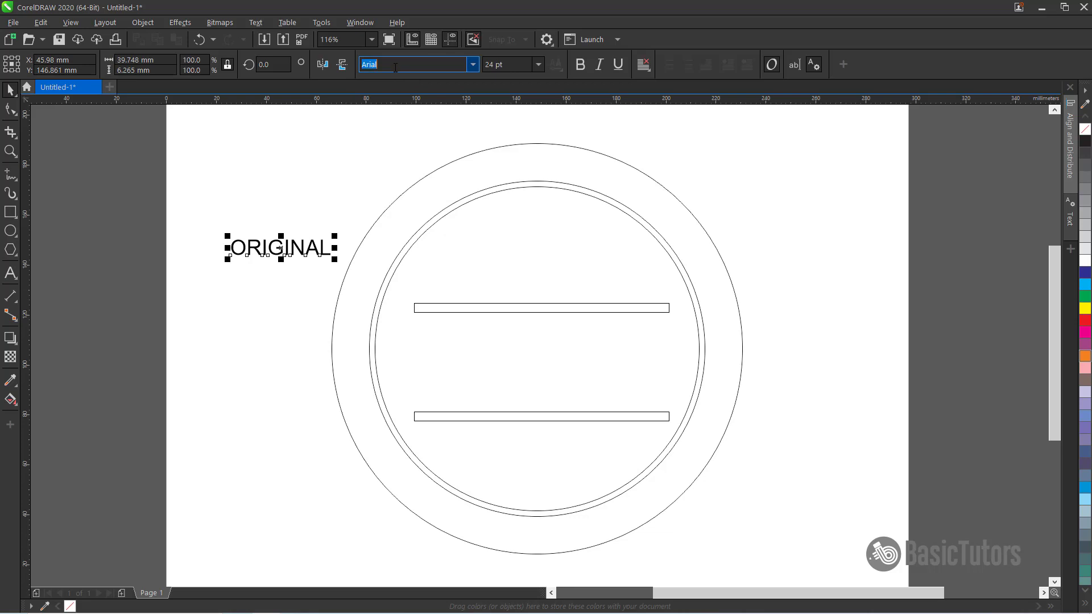
type("Impact")
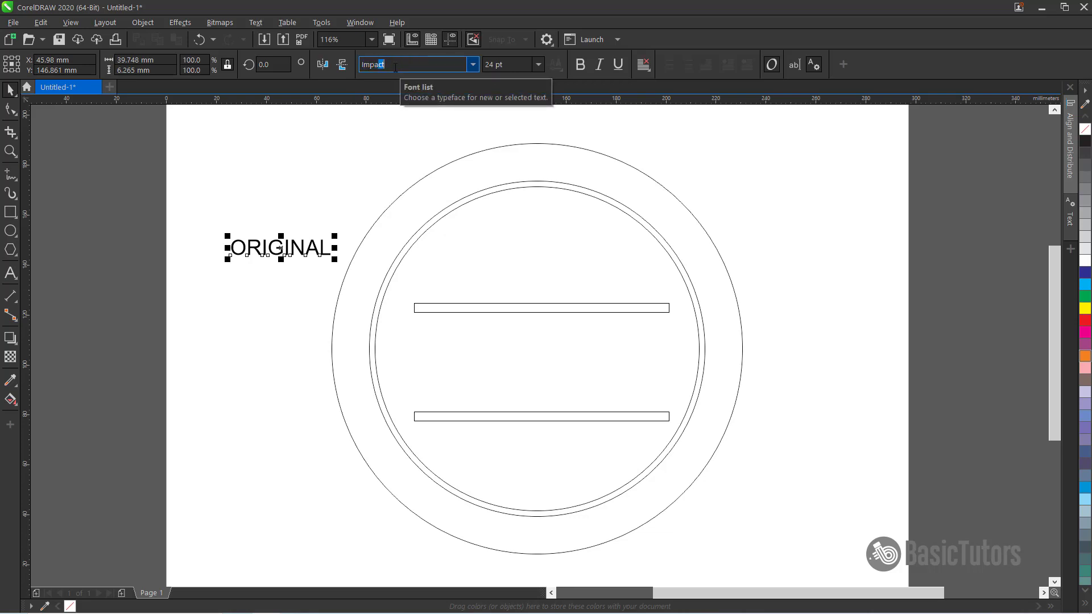
type("ed 2.0")
key("Return")
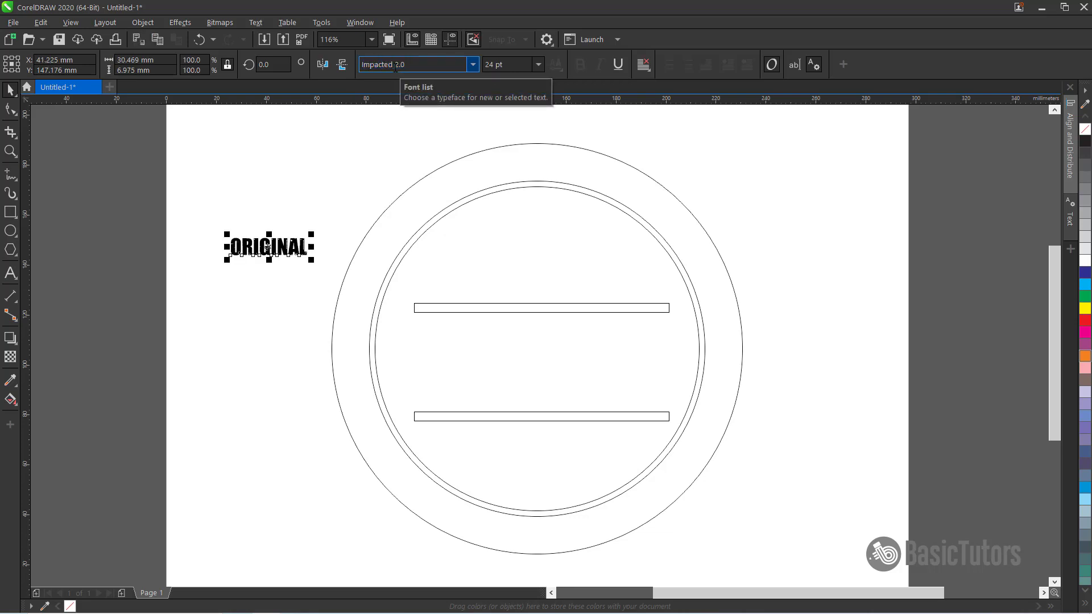
left_click_drag(268, 255, 635, 245)
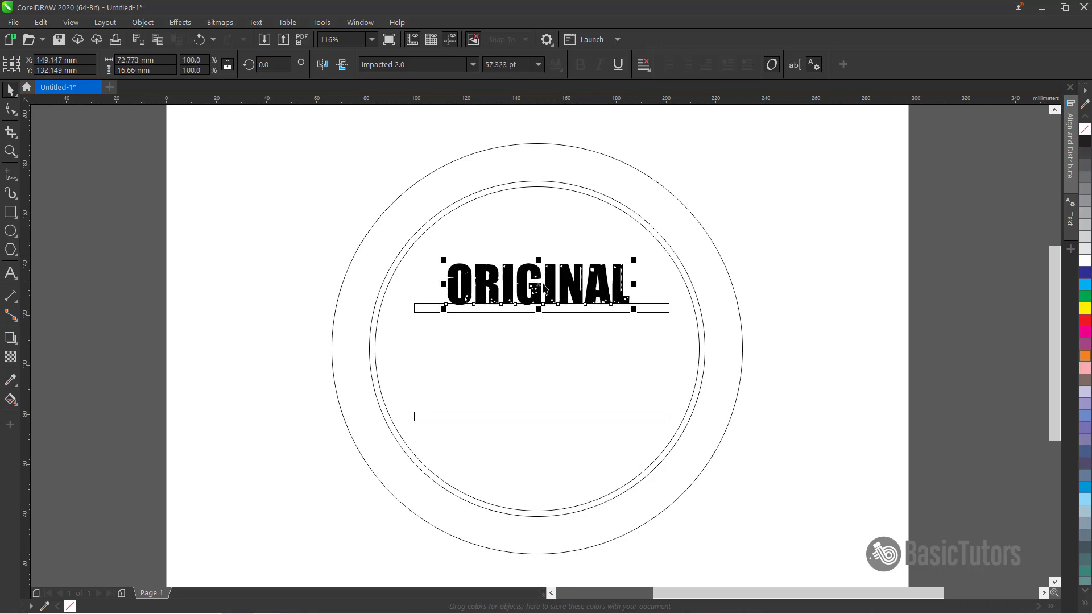
left_click_drag(543, 288, 544, 274)
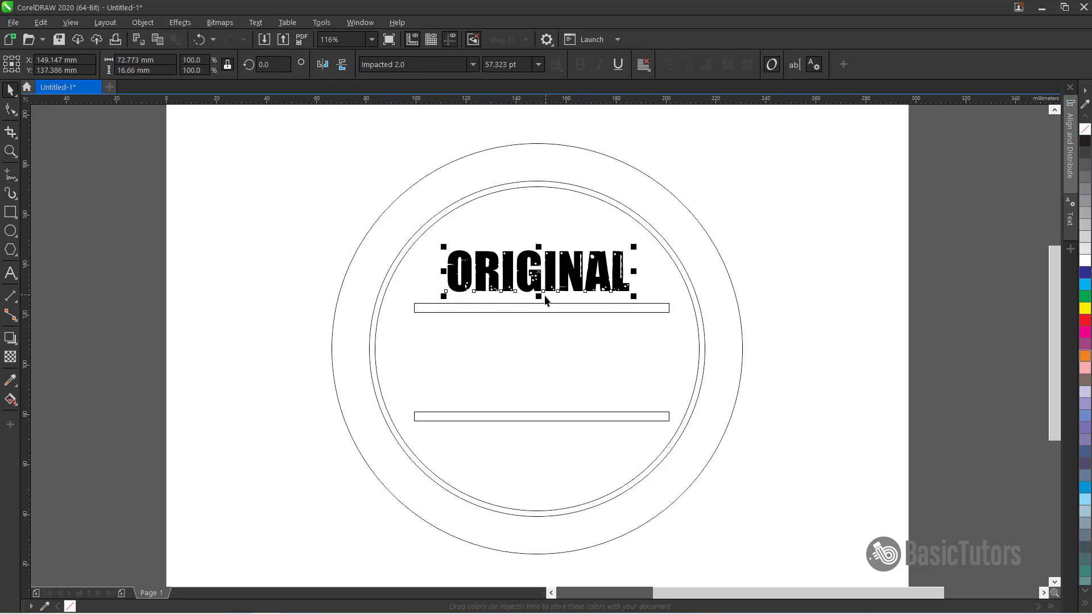
Fill the upper and lower horizontal bars with black.
left_click(541, 305)
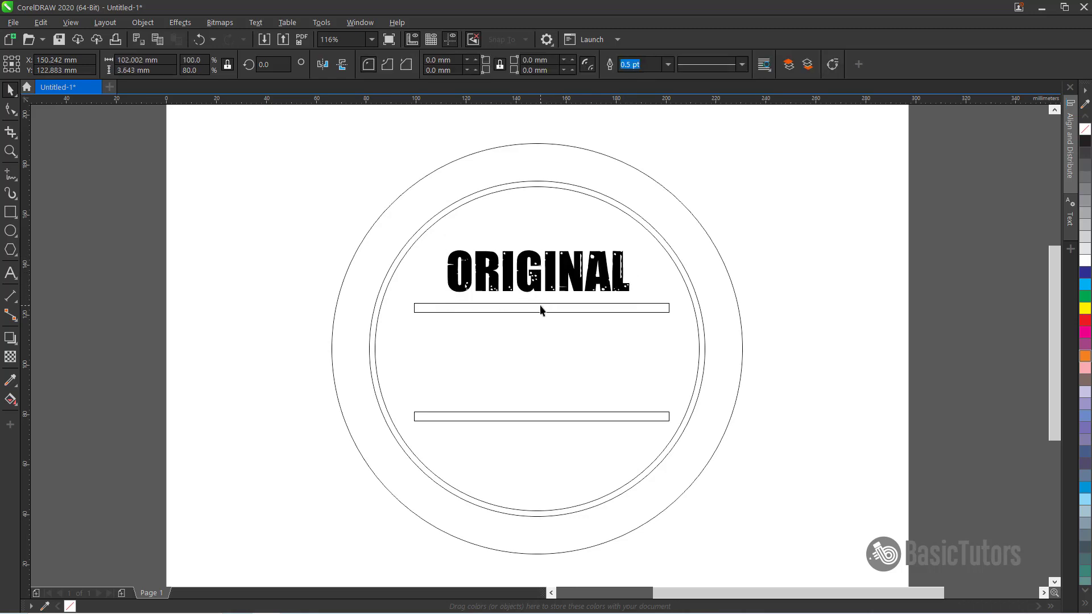
left_click(1085, 143)
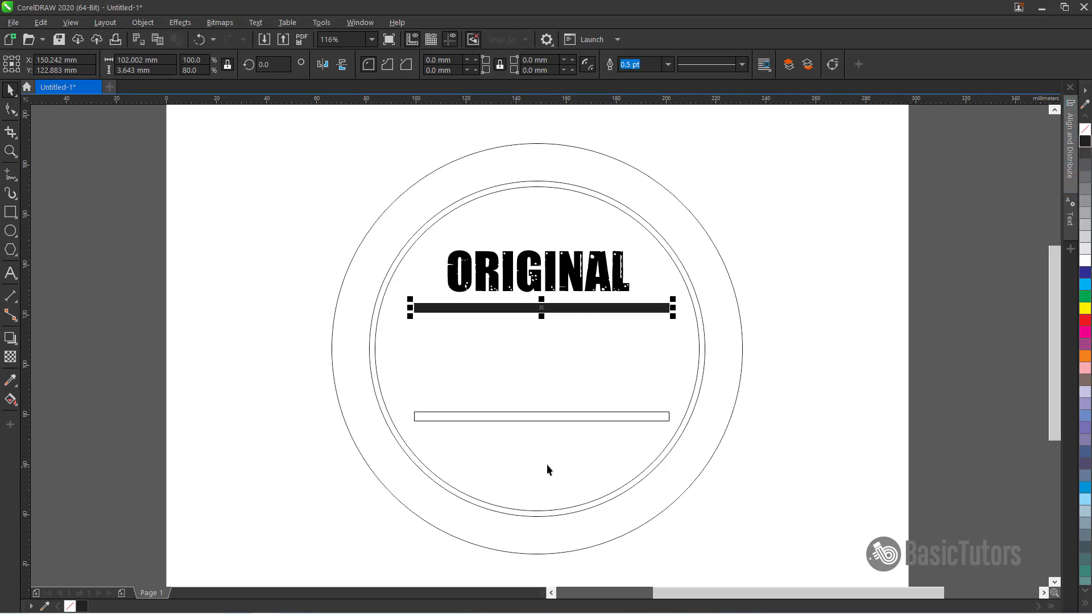
left_click(528, 415)
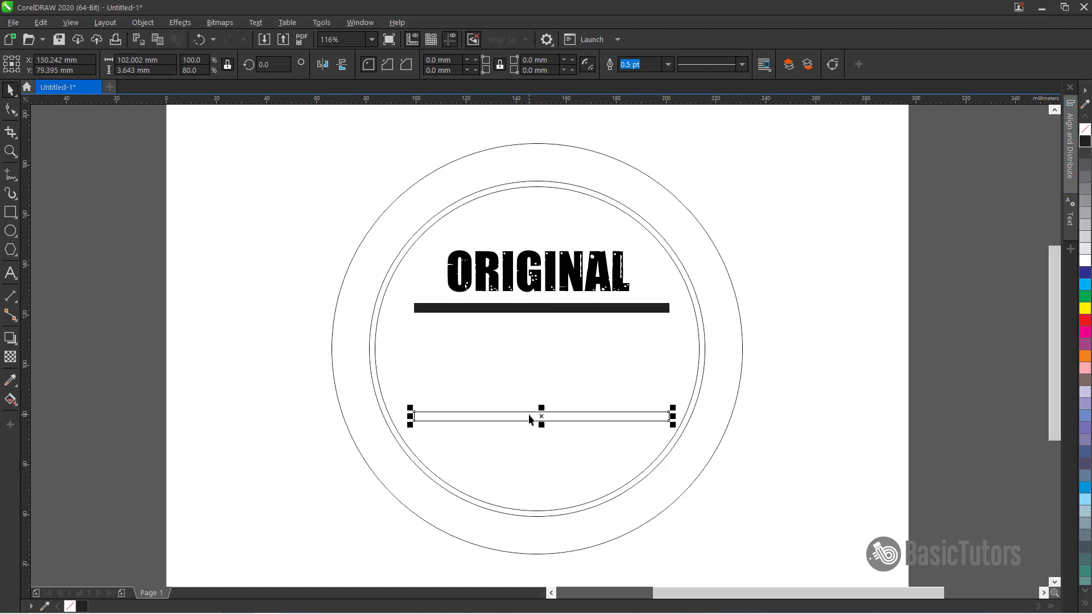
left_click(1085, 144)
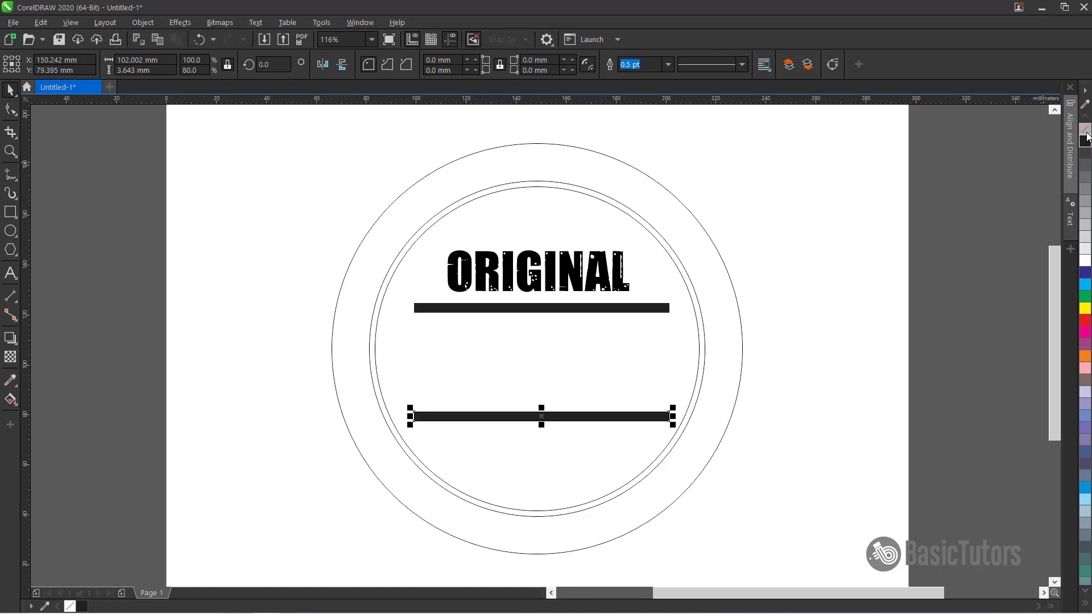
left_click(914, 219)
Set the outer circle's outline width to 4 pt.
left_click(585, 157)
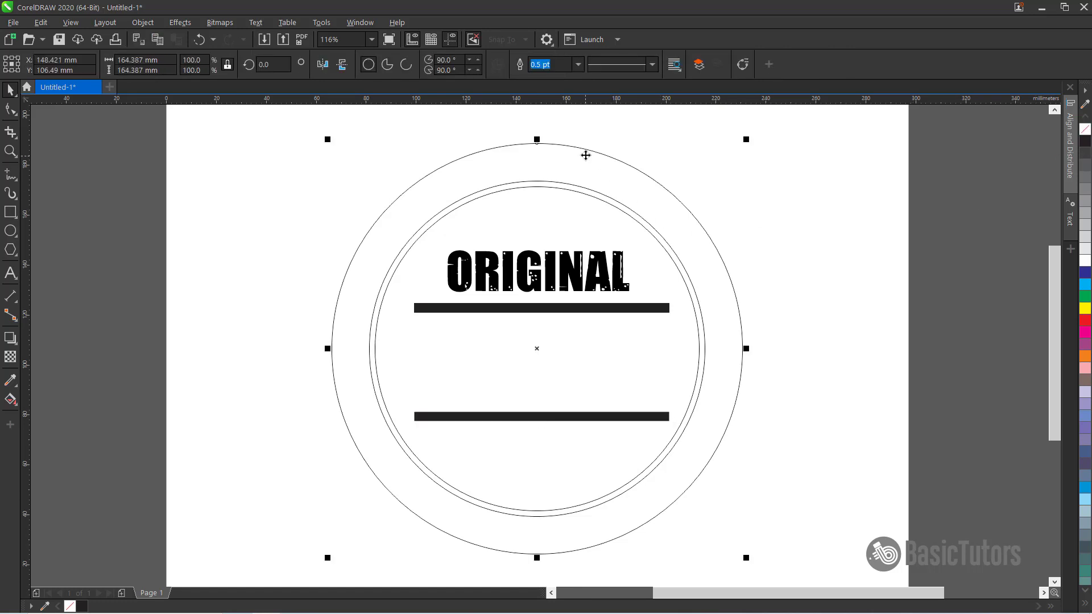
left_click(573, 63)
type("3")
key("Return")
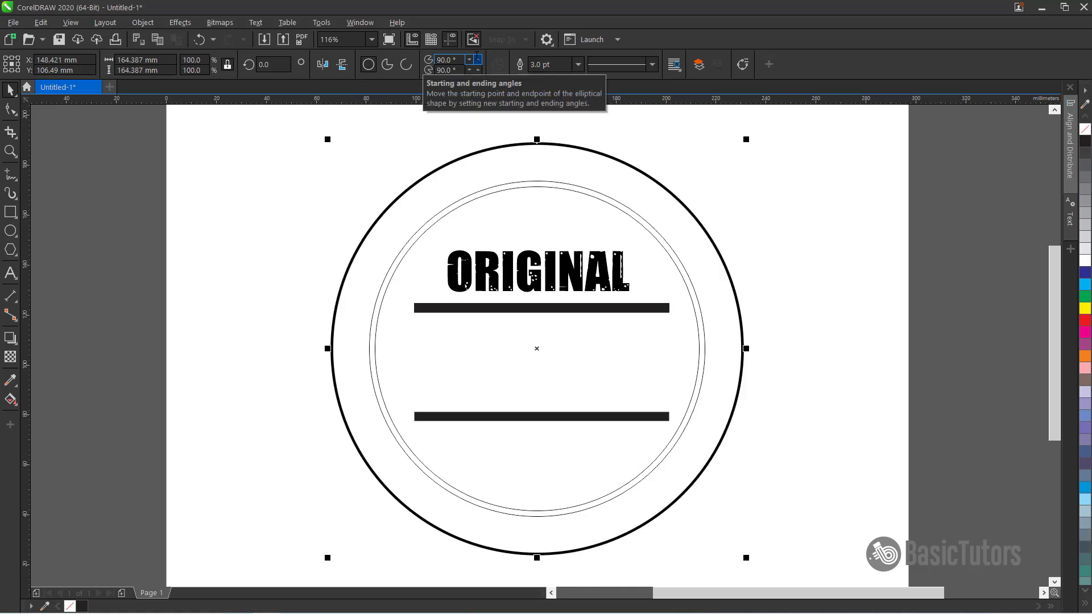
left_click(562, 64)
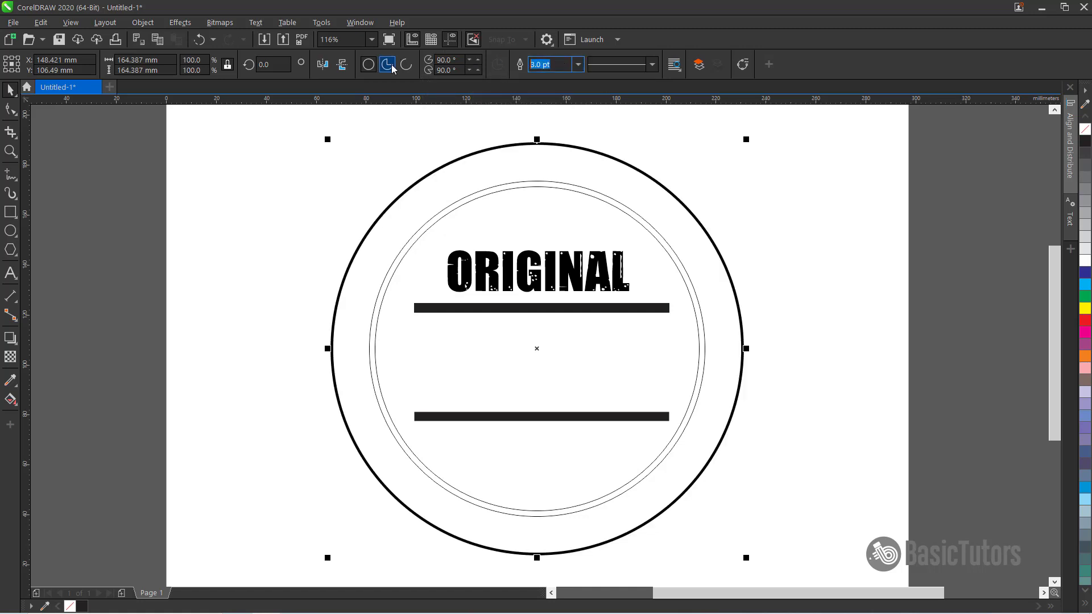
type("4")
key("Return")
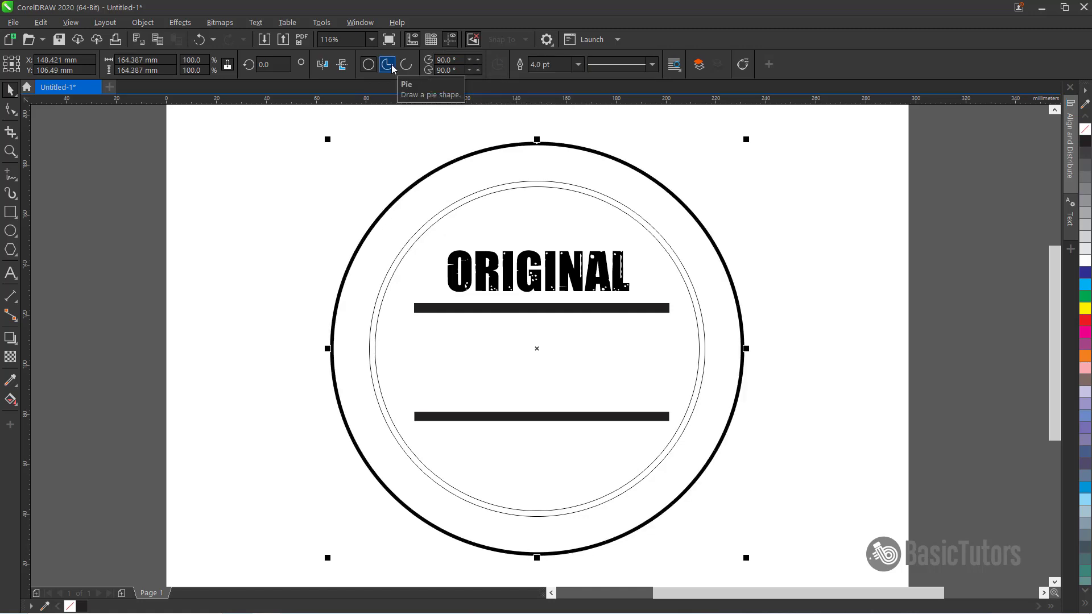
Set the outline width of both inner circles to 3 pt.
left_click(523, 185)
left_click(527, 187, "shift")
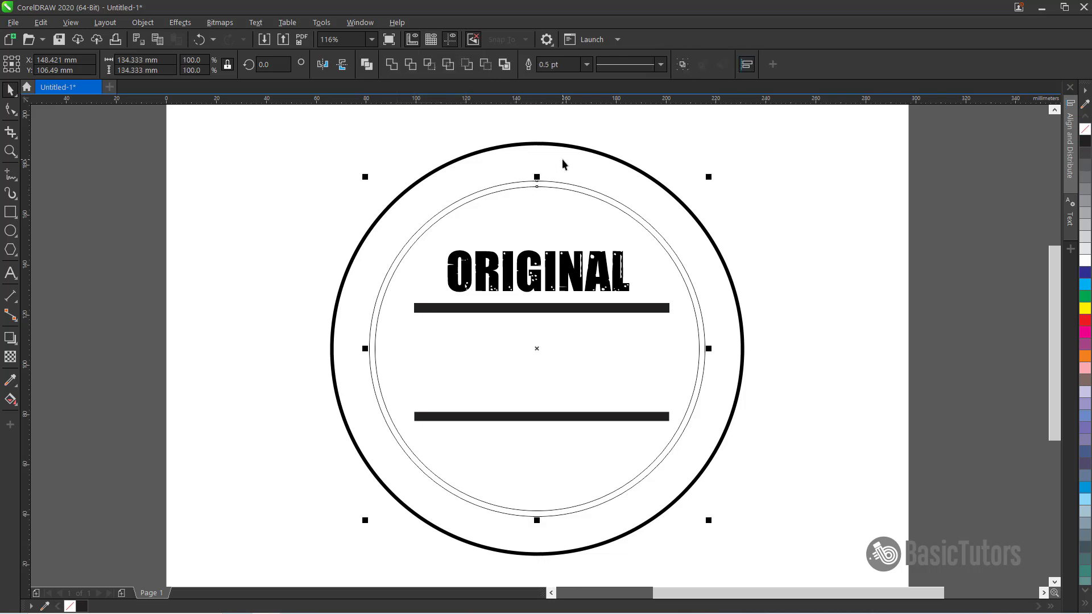
left_click(564, 64)
type("3")
key("Return")
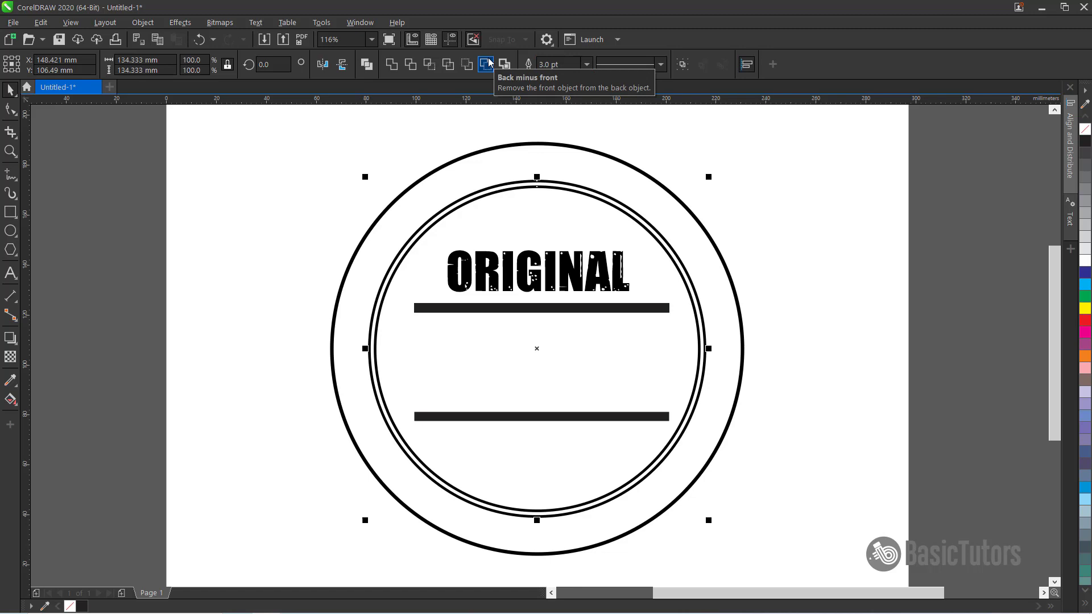
left_click(804, 253)
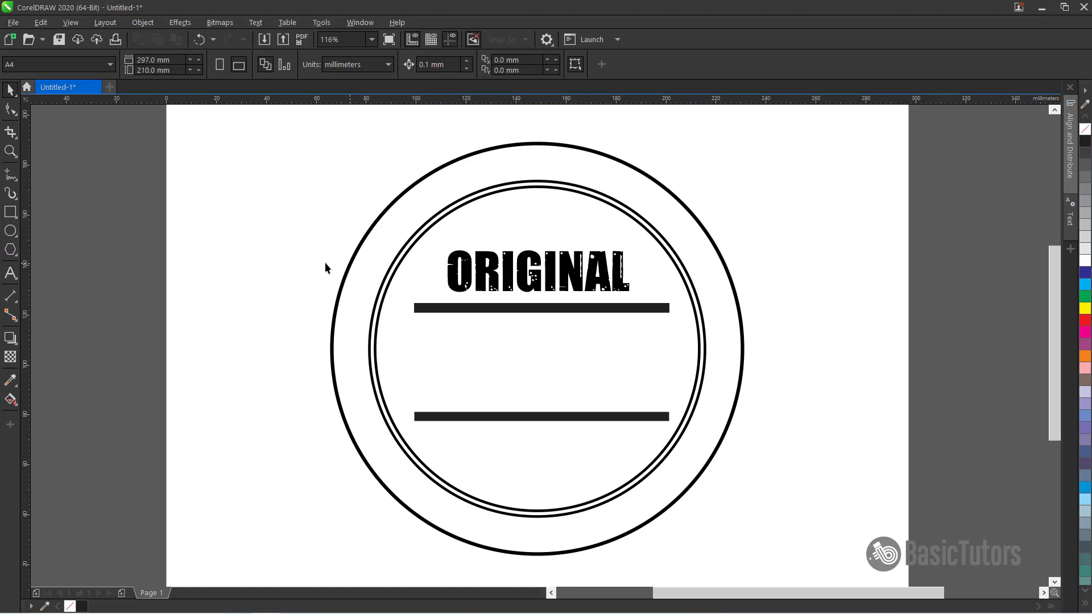
Draw an ellipse about 105 mm by 93 mm around ORIGINAL and both bars, inside the inner circle.
left_click(11, 231)
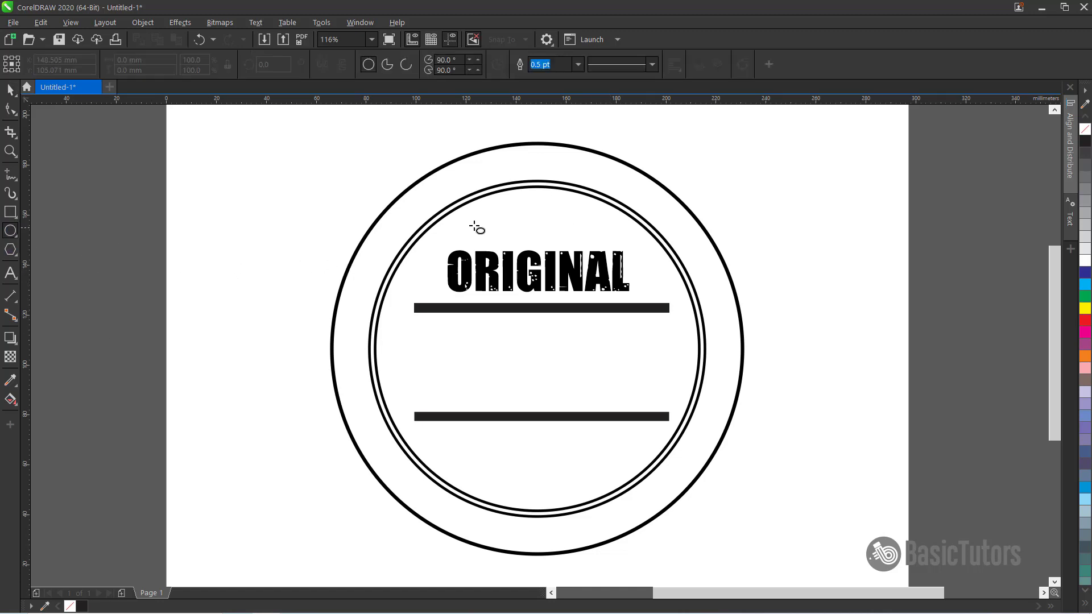
left_click_drag(418, 214, 677, 441)
left_click_drag(418, 327, 403, 329)
left_click_drag(683, 325, 680, 330)
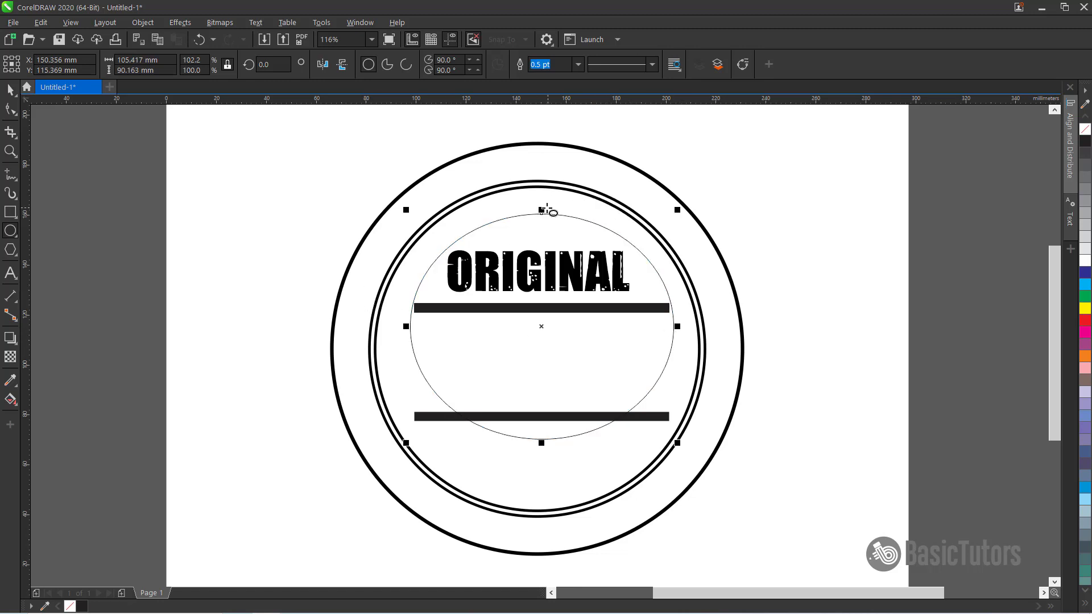
left_click_drag(542, 210, 543, 201)
left_click(10, 90)
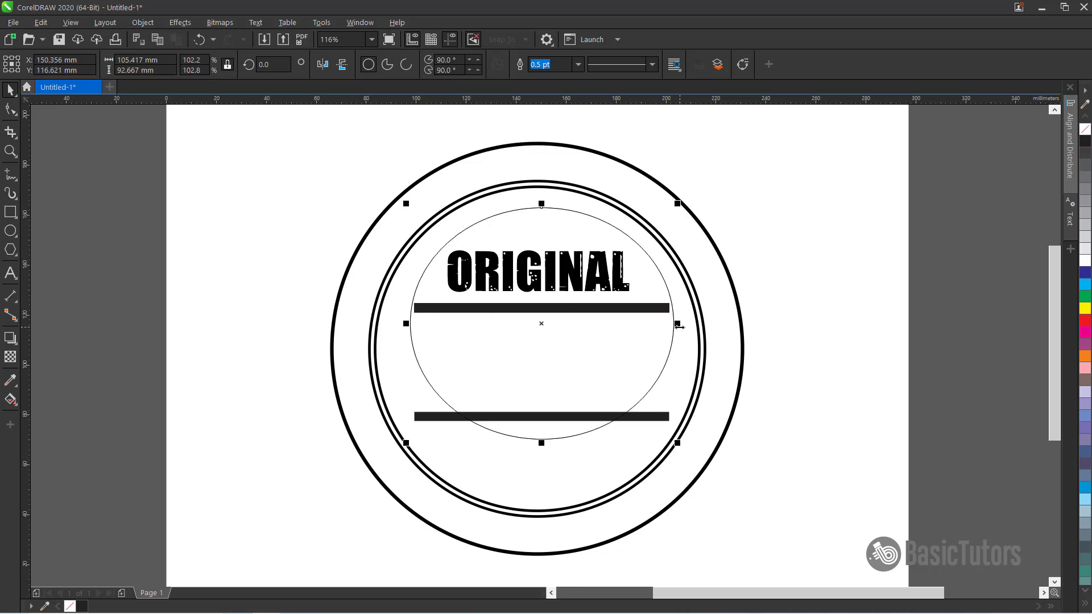
Place a copy of the ellipse slightly lower and widen the copy symmetrically to about 110 mm.
left_click_drag(541, 326, 544, 335)
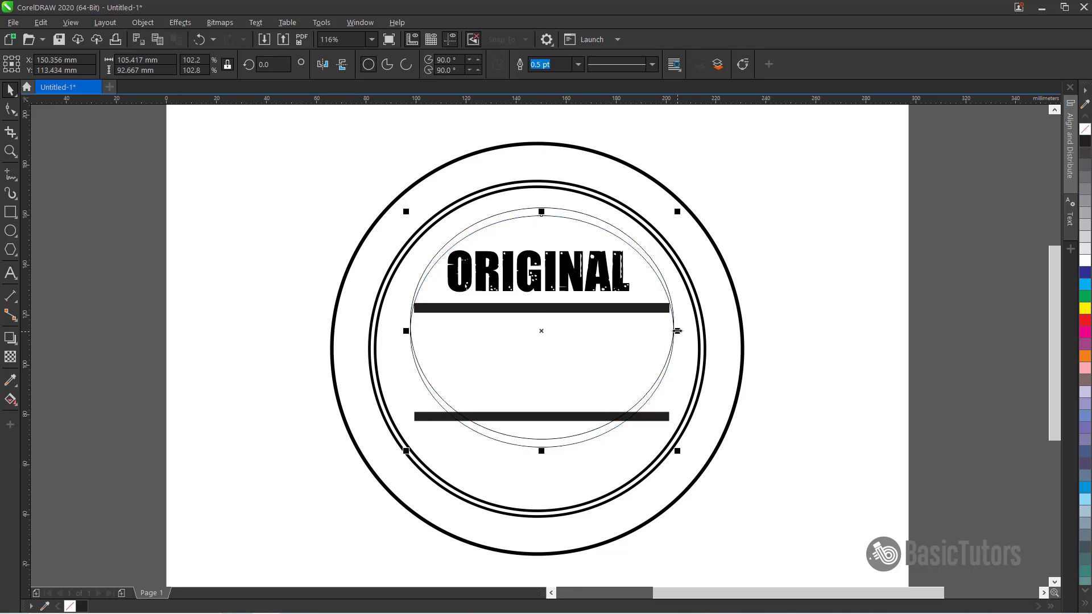
left_click_drag(677, 331, 685, 330)
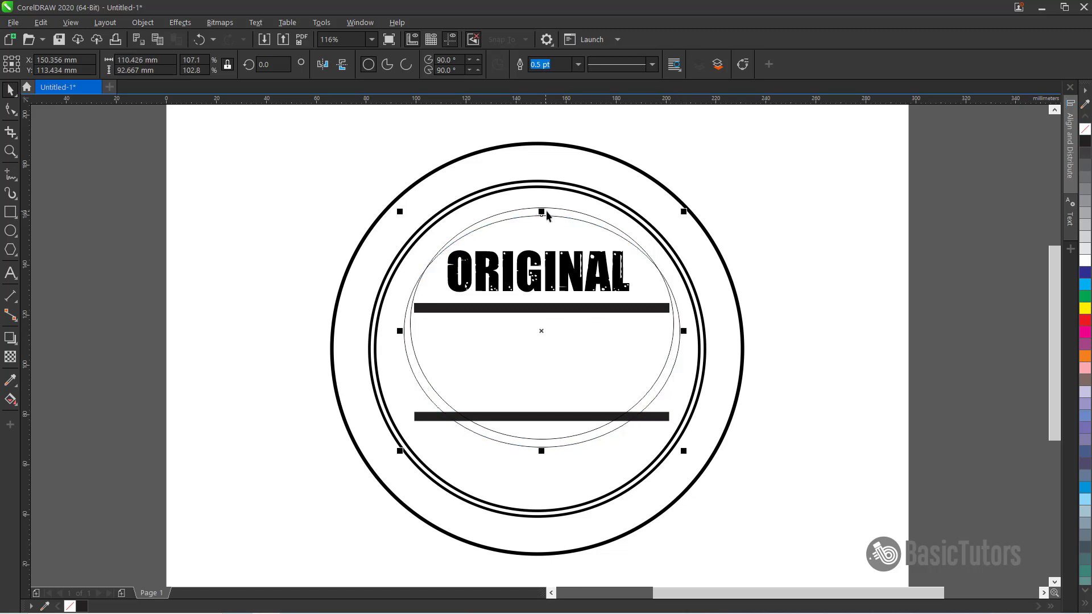
left_click_drag(547, 216, 551, 209)
Trim the original ellipse with the lower copy and delete that copy, leaving a thin crescent above ORIGINAL.
left_click(743, 275)
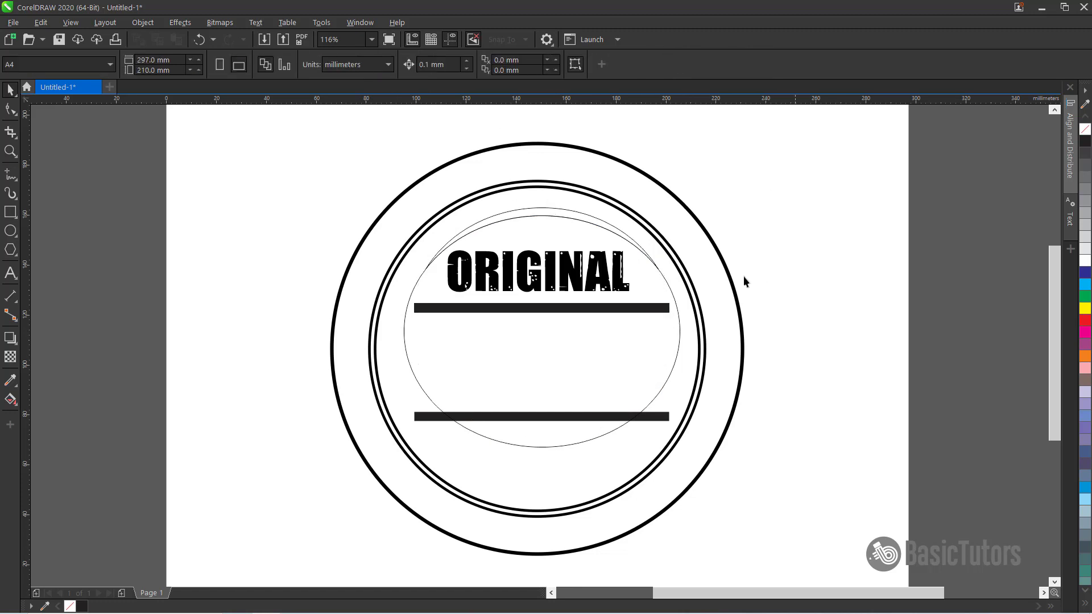
left_click(677, 303)
left_click(674, 302)
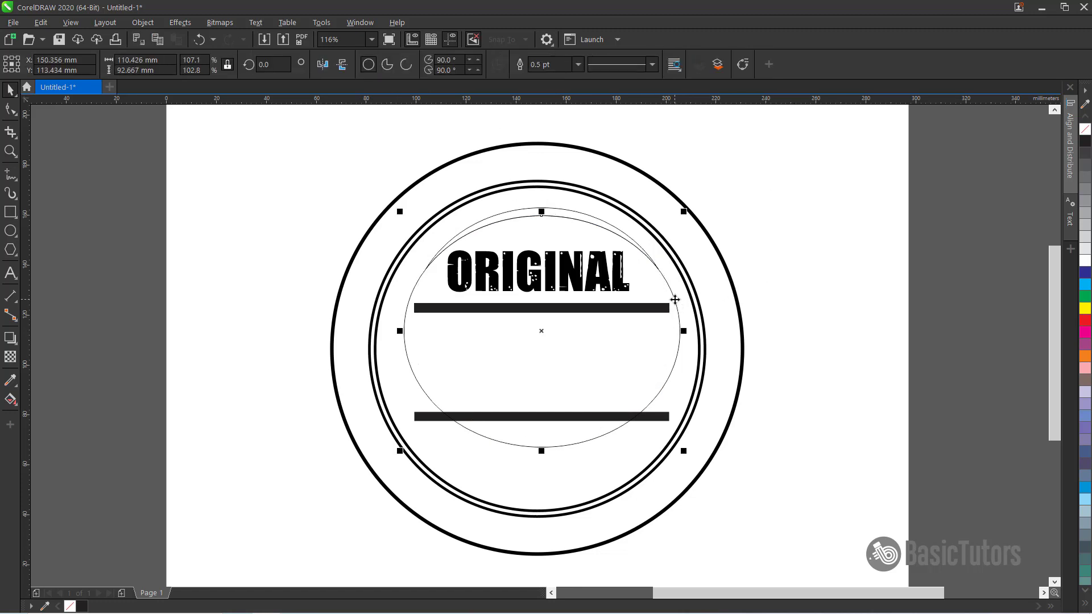
key("Delete")
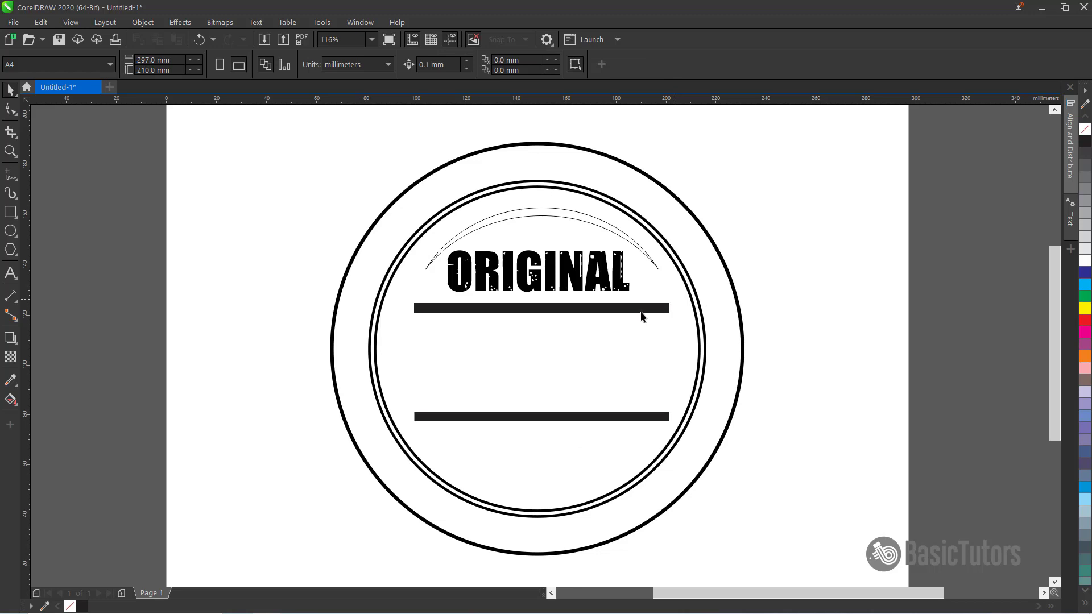
Enlarge the ORIGINAL text proportionally about its centre to about 60 pt beneath the crescent.
left_click(624, 281)
left_click_drag(636, 248, 639, 248)
left_click(845, 229)
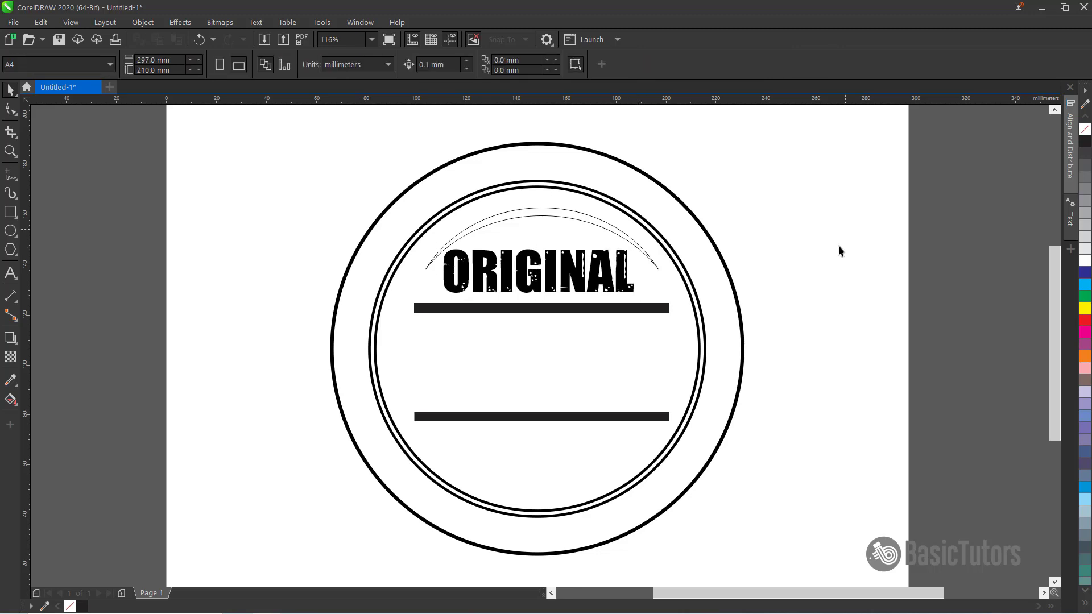
left_click(623, 281)
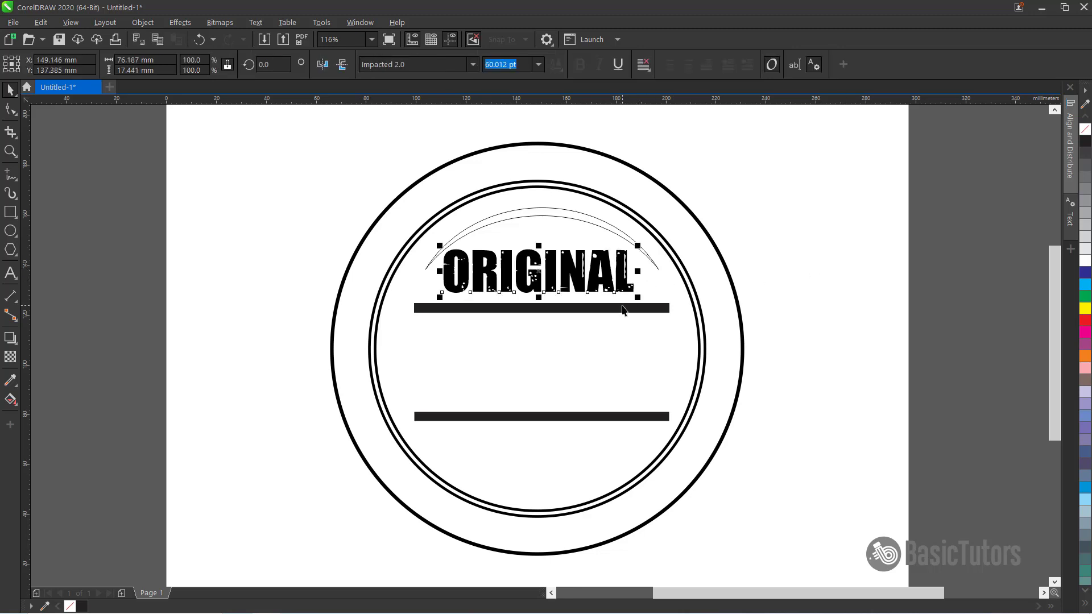
Centre the ORIGINAL text and both horizontal bars horizontally on the inner double-ring circle.
left_click(622, 308, "shift")
left_click(588, 417, "shift")
left_click(578, 505, "shift")
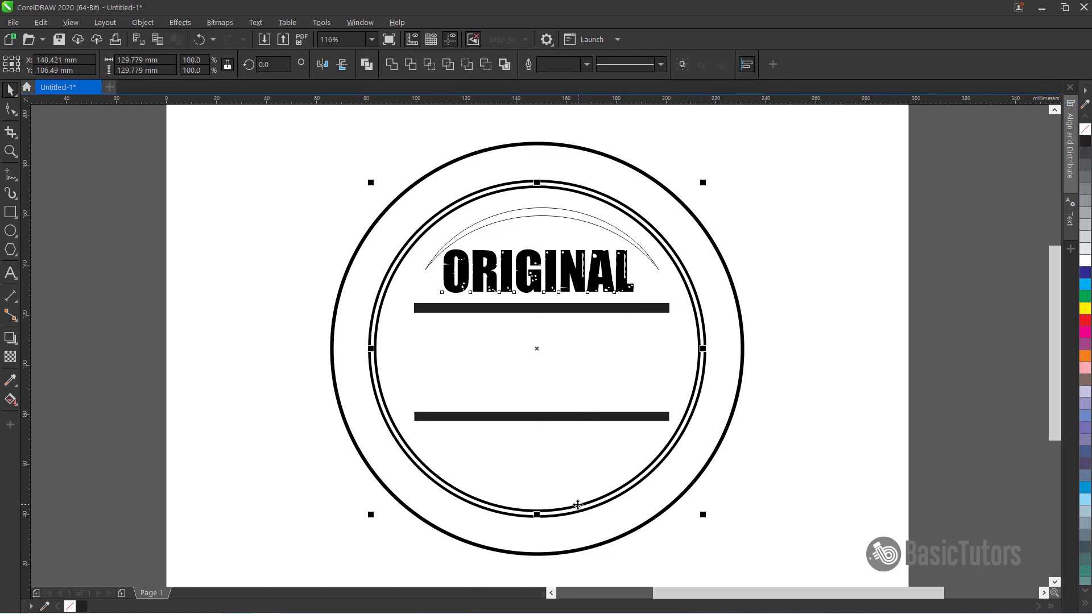
key("c")
left_click(856, 275)
Centre the crescent above ORIGINAL horizontally on the inner circle.
left_click(565, 221)
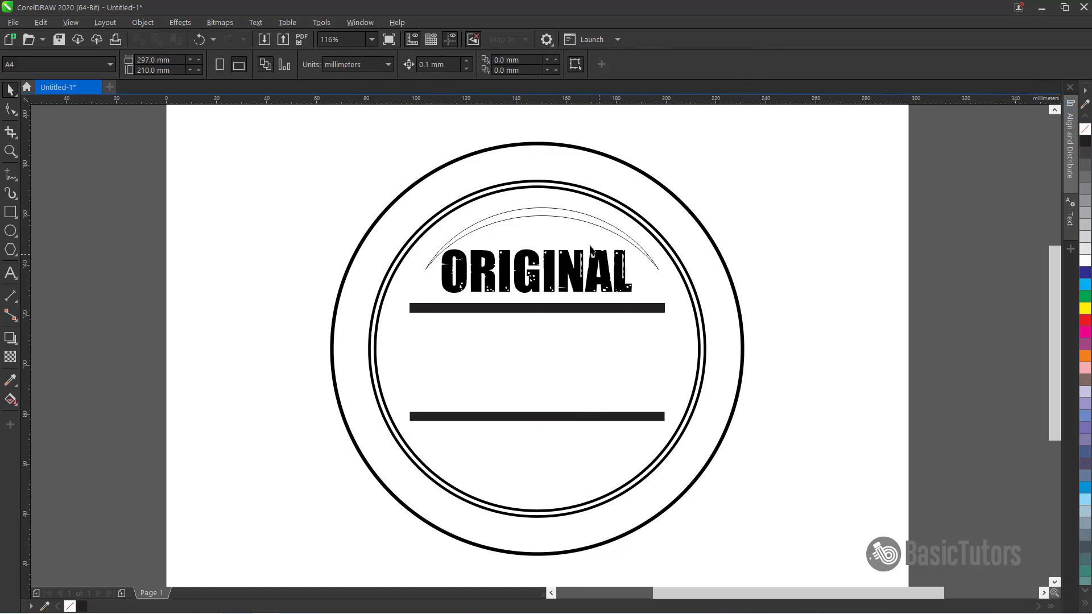
left_click(559, 189)
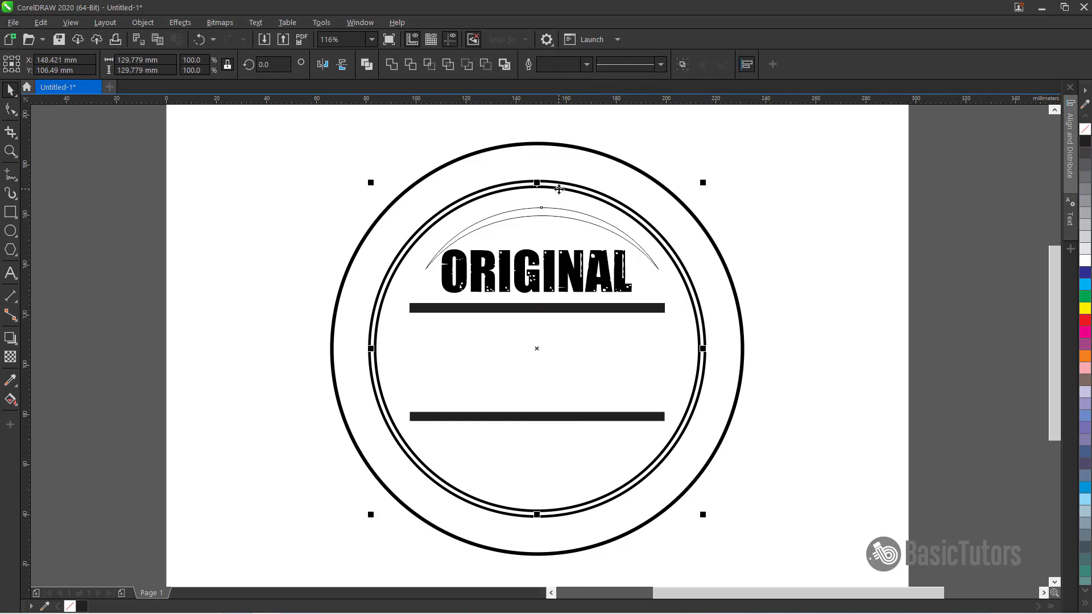
key("c")
left_click(707, 256)
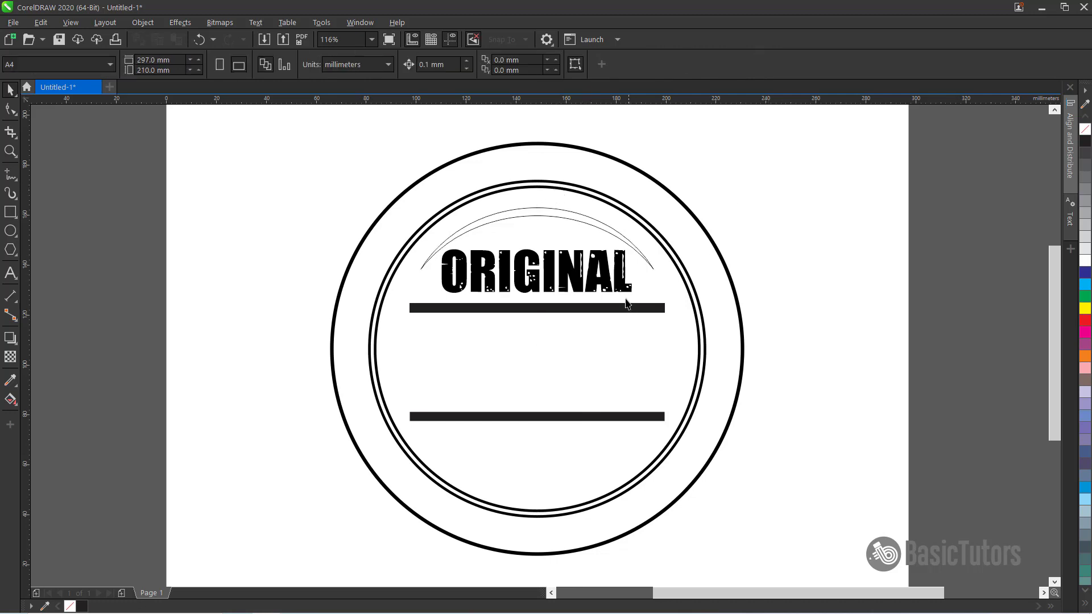
Draw a rectangle about 41 mm by 10 mm over the crescent's peak and centre it horizontally on the crescent.
left_click(618, 238)
left_click(10, 212)
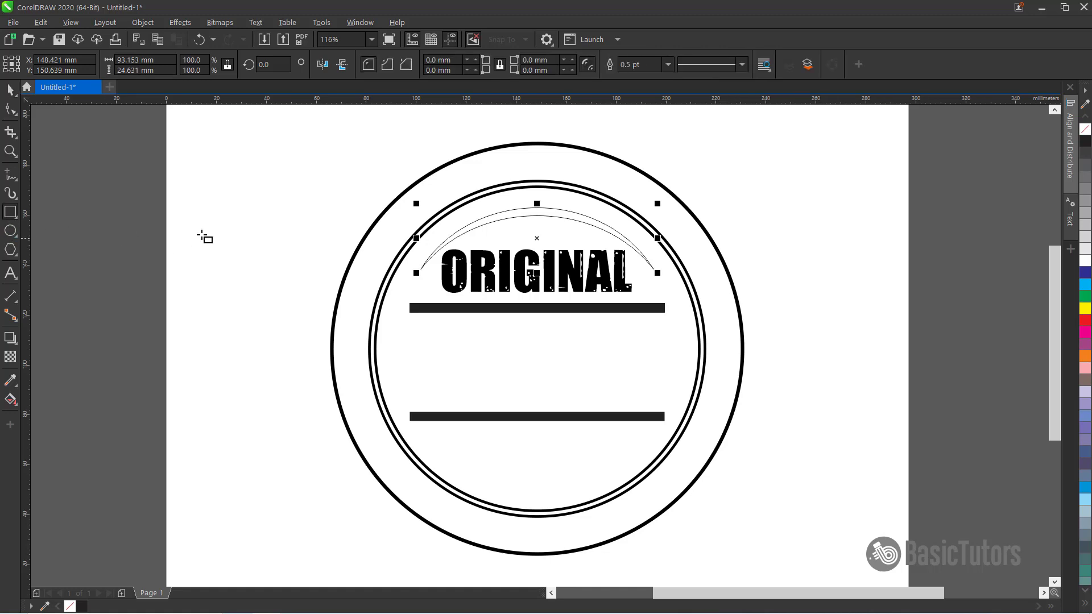
left_click_drag(493, 201, 597, 229)
left_click(11, 90)
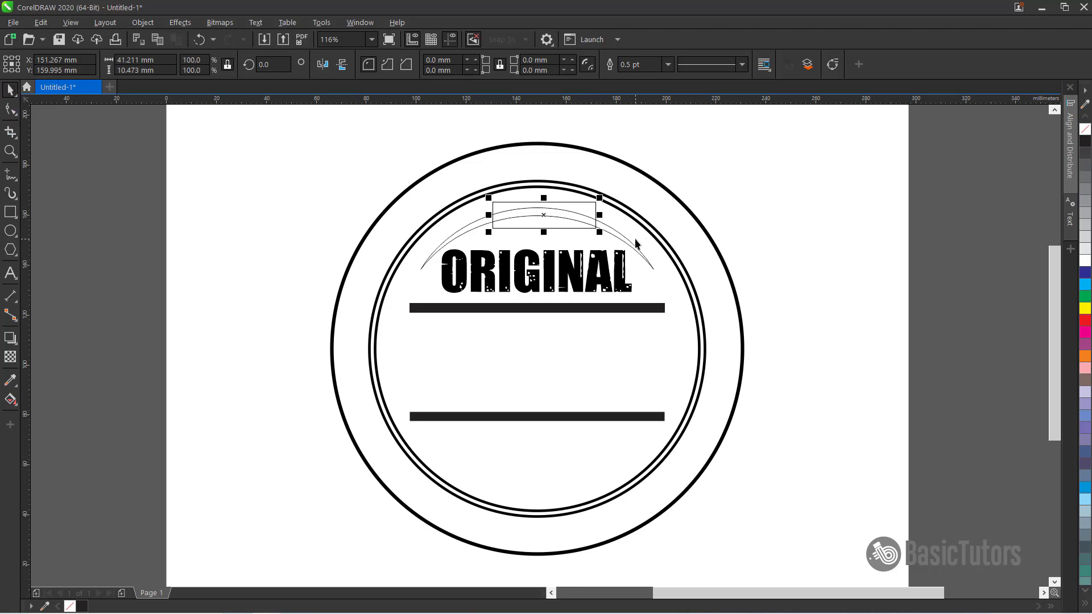
left_click(633, 246, "shift")
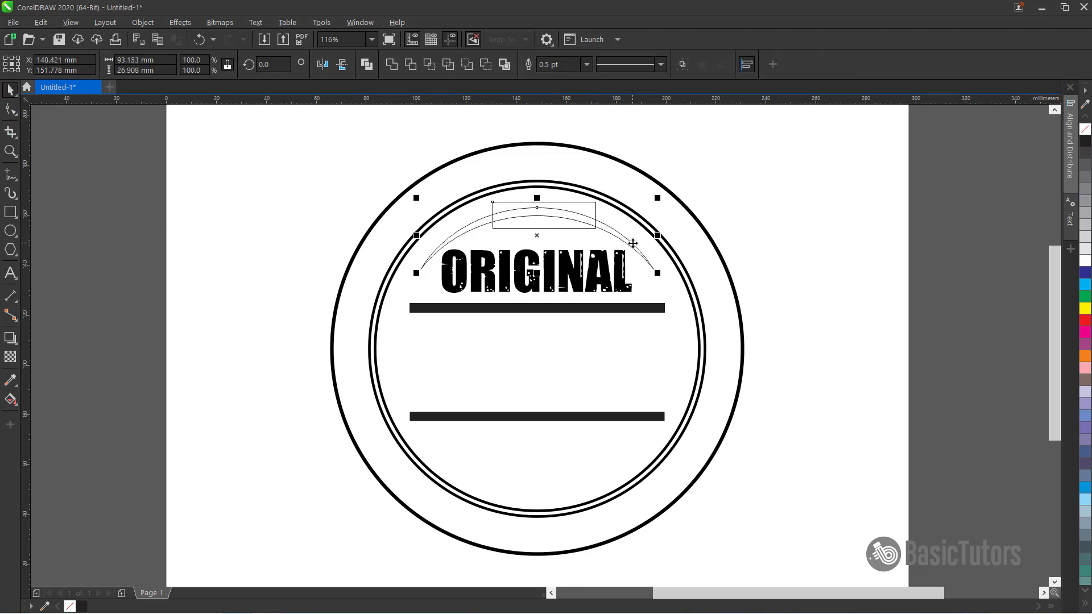
key("c")
left_click(811, 164)
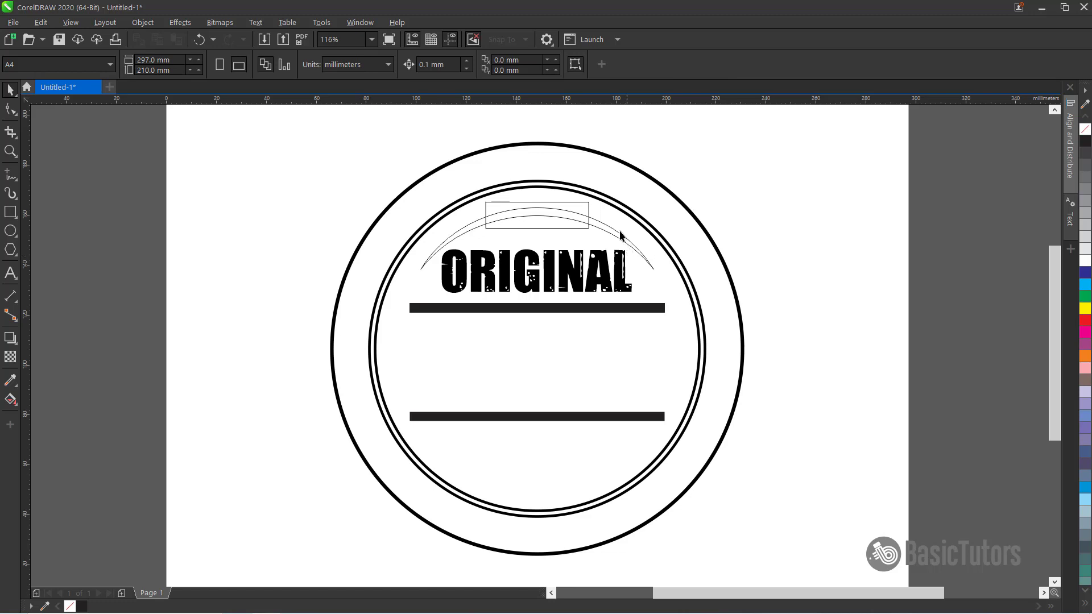
Narrow the rectangle slightly about its centre, trim the crescent with it and delete the rectangle, leaving two separate arcs.
left_click(587, 212)
left_click_drag(589, 215, 585, 220)
left_click(606, 226, "shift")
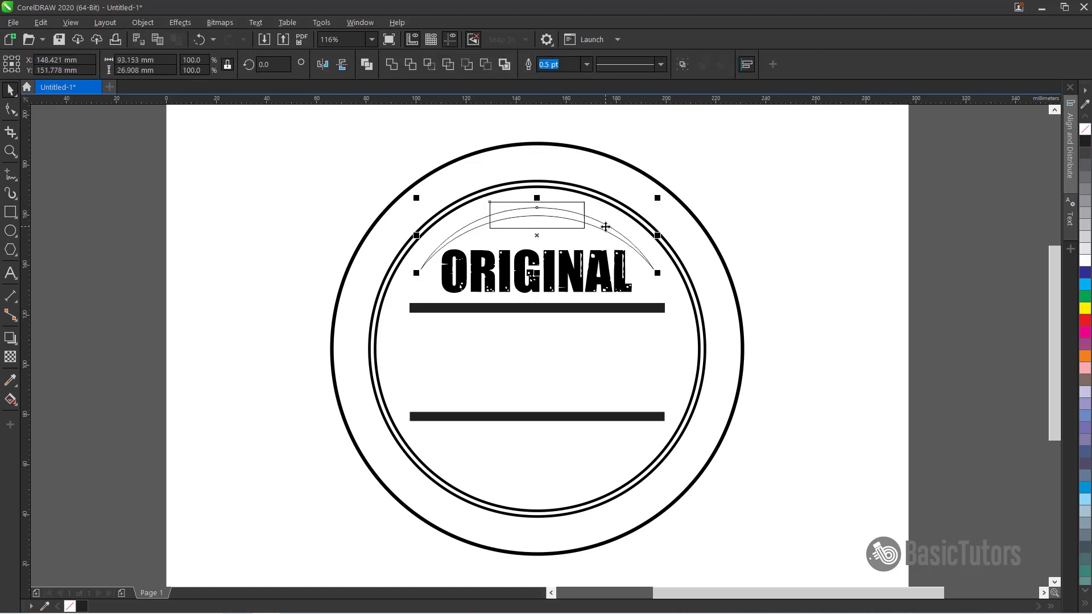
left_click(411, 68)
left_click(555, 209)
key("Delete")
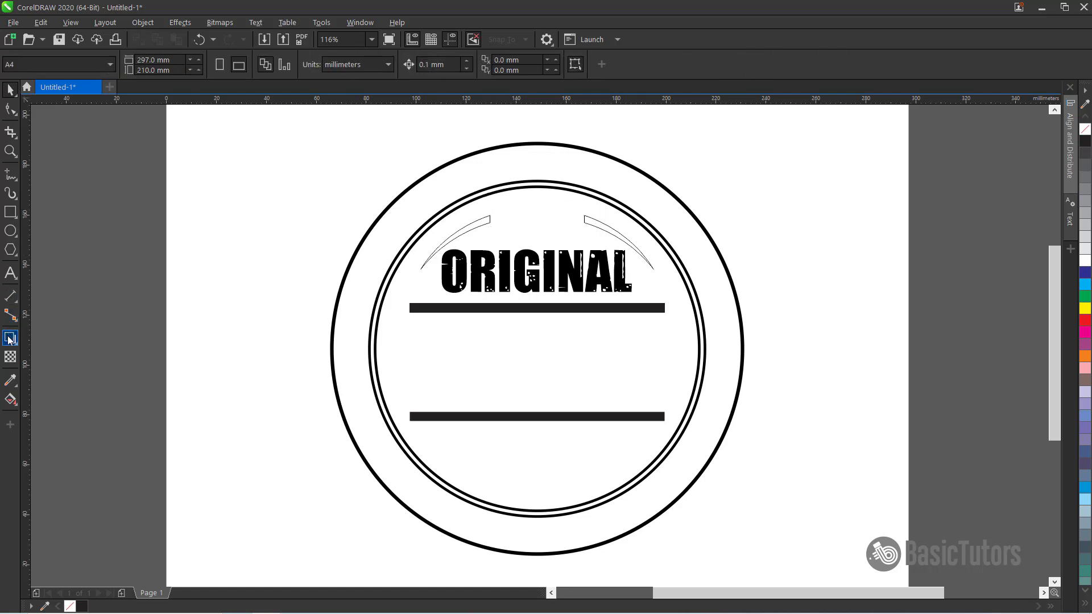
Draw a 10-point star with sharpness 40, about 9 mm wide, in the gap beside the left arc.
left_click(11, 250)
left_click(15, 250)
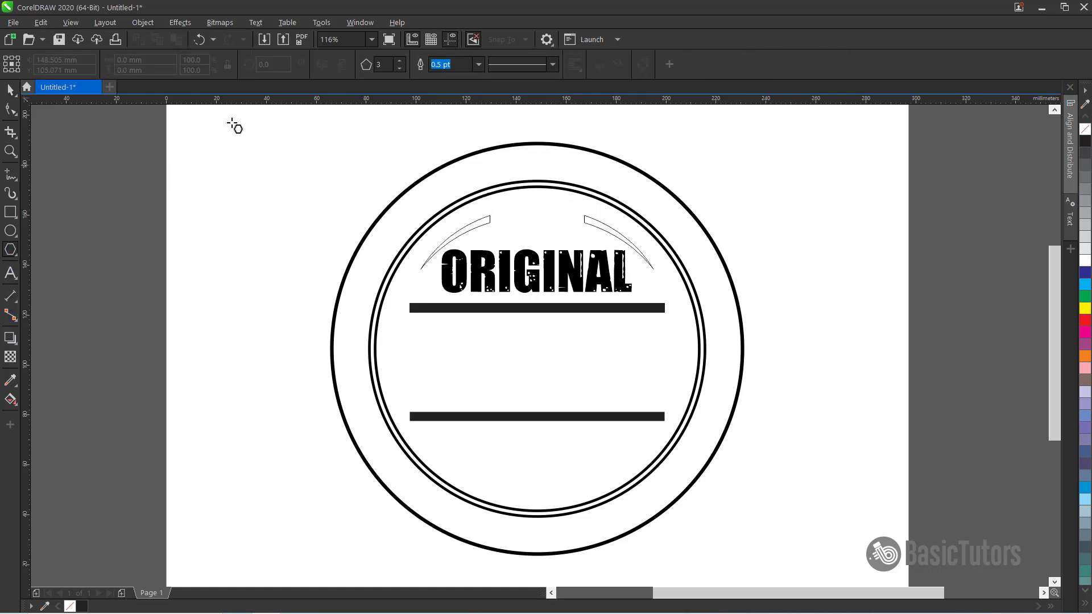
left_click(20, 260)
left_click(29, 265)
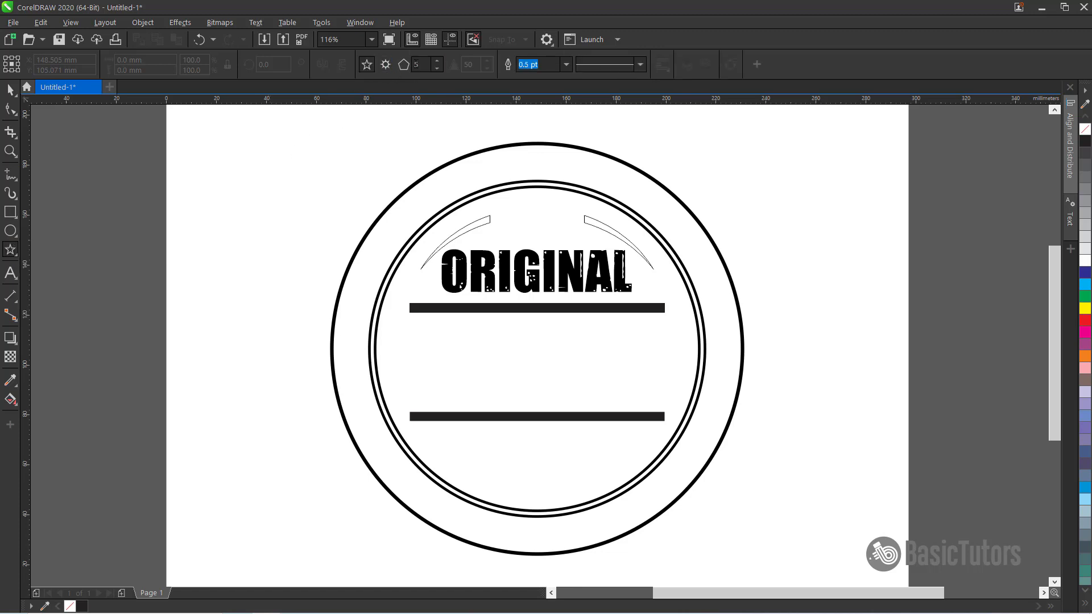
double_click(428, 64)
type("10")
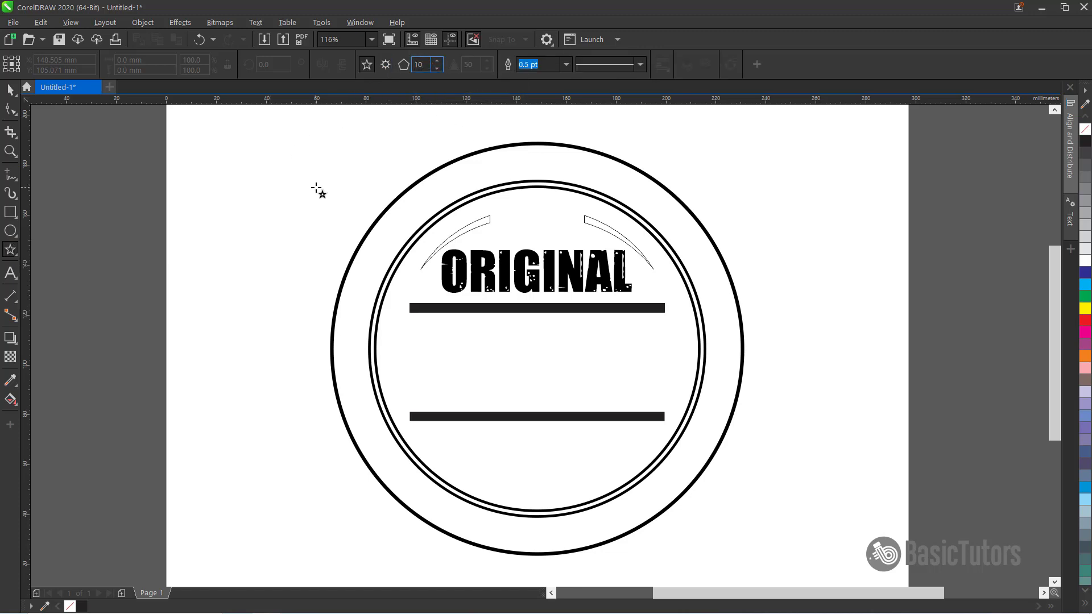
key("Return")
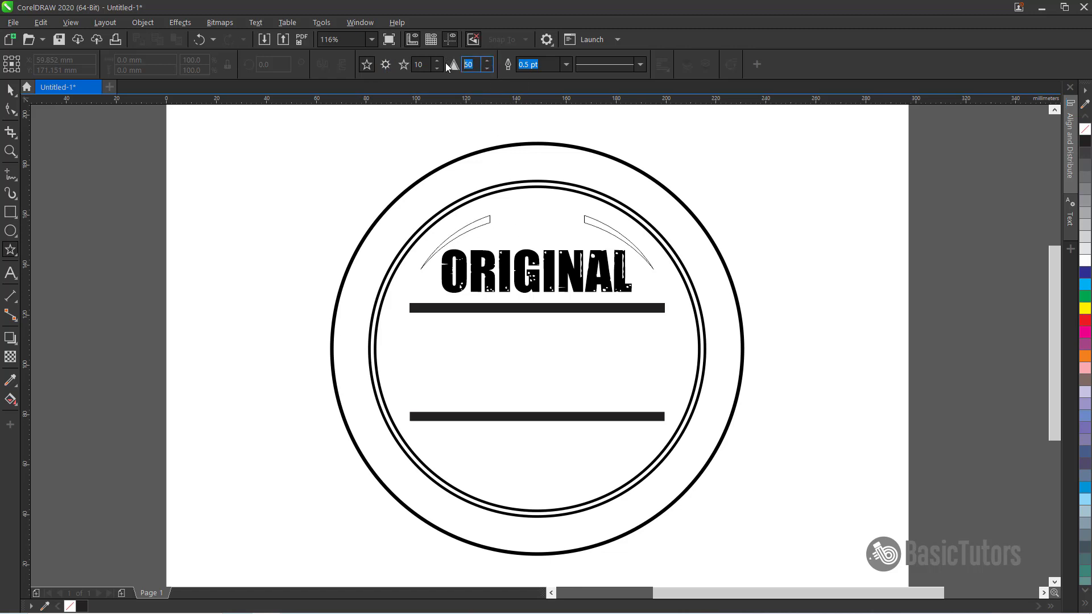
type("40")
key("Return")
mouse_move(509, 215)
left_mouse_down()
mouse_move(531, 227)
mouse_move(508, 221)
left_mouse_up()
left_click(10, 90)
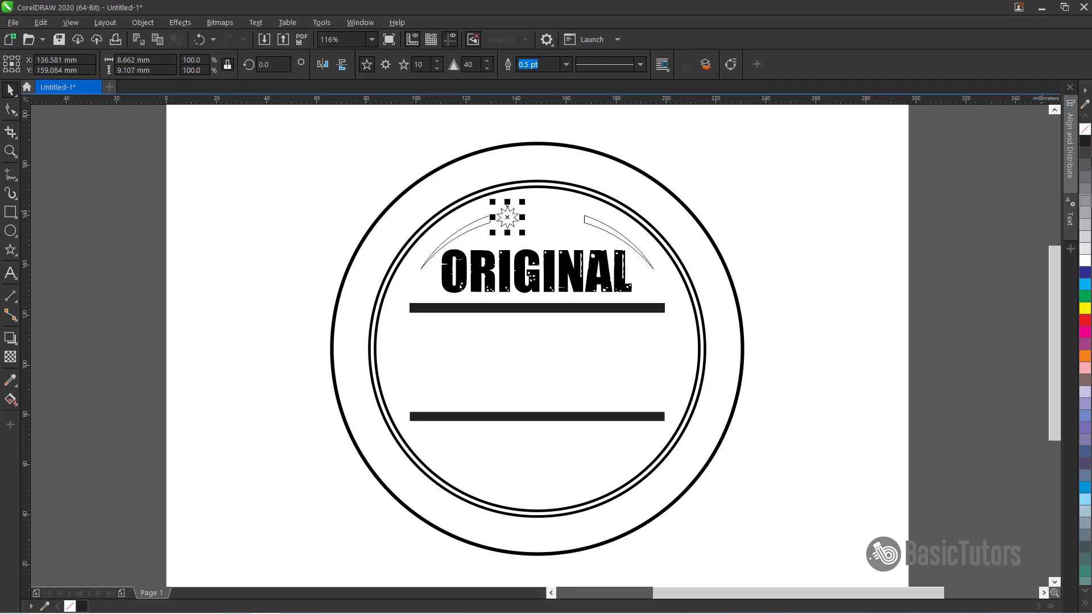
Fill the 10-point star with black and remove its outline, and fill both arcs with black.
left_click(1085, 141)
right_click(1087, 132)
left_click(584, 218)
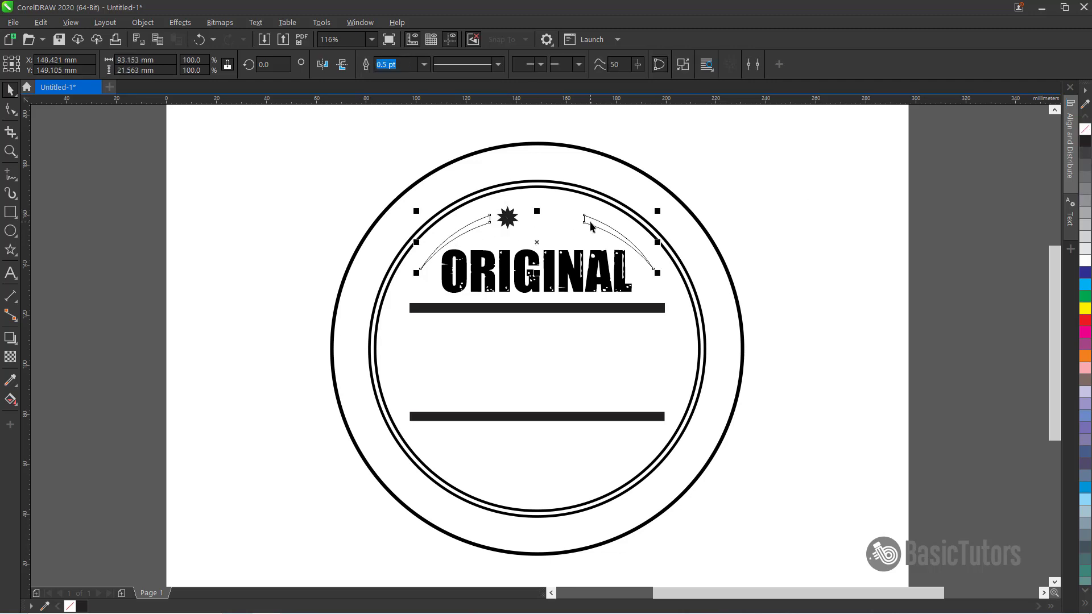
left_click(1086, 141)
left_click(896, 192)
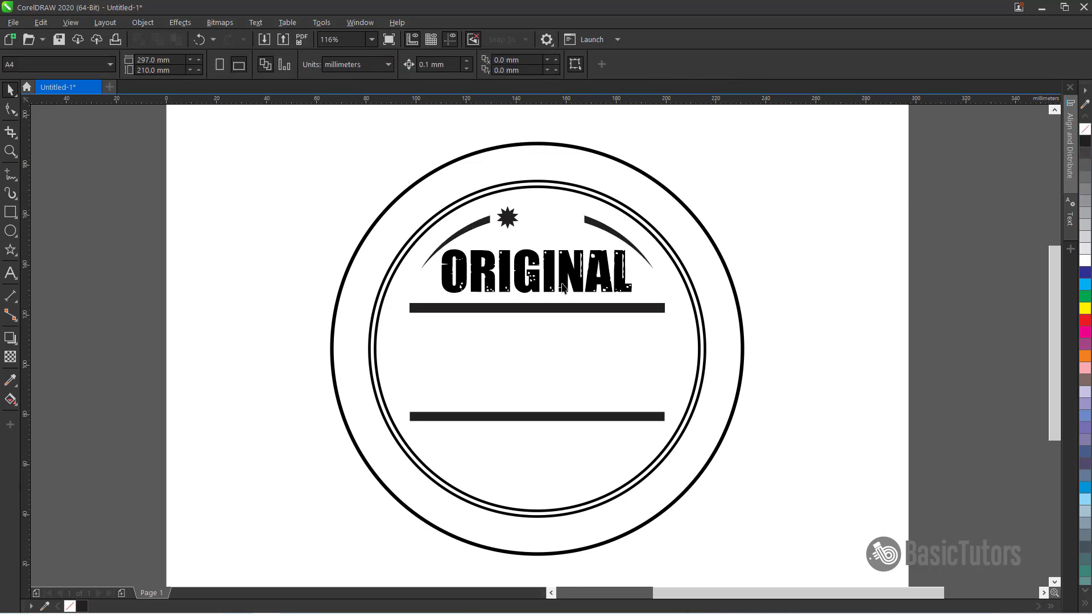
Place two level copies of the 10-point star, one beside the right arc and one midway between the arcs.
left_click(506, 221)
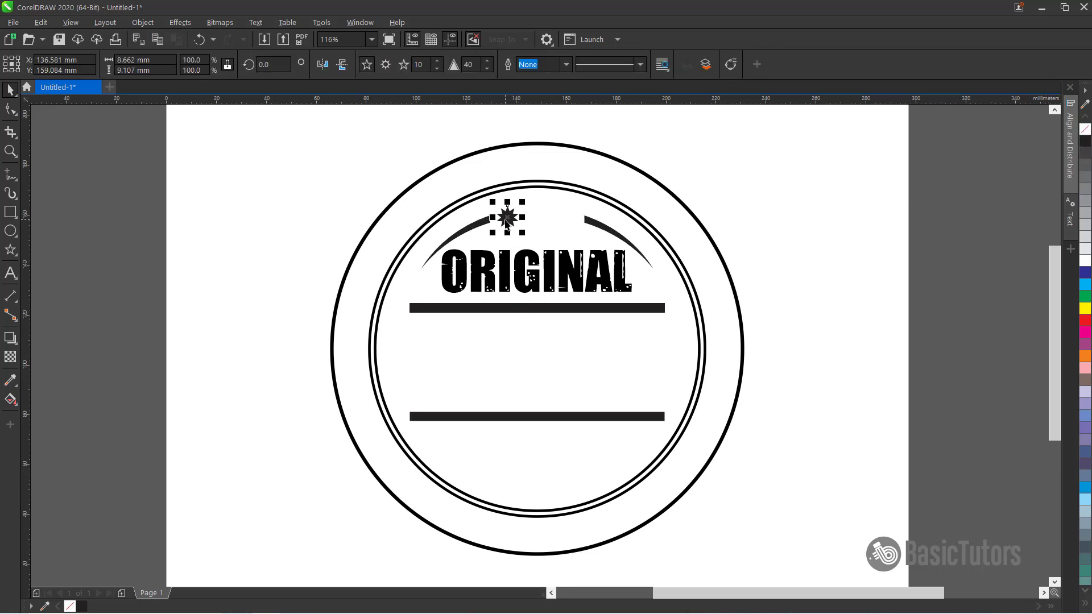
left_click_drag(507, 222, 571, 226)
left_click(567, 222)
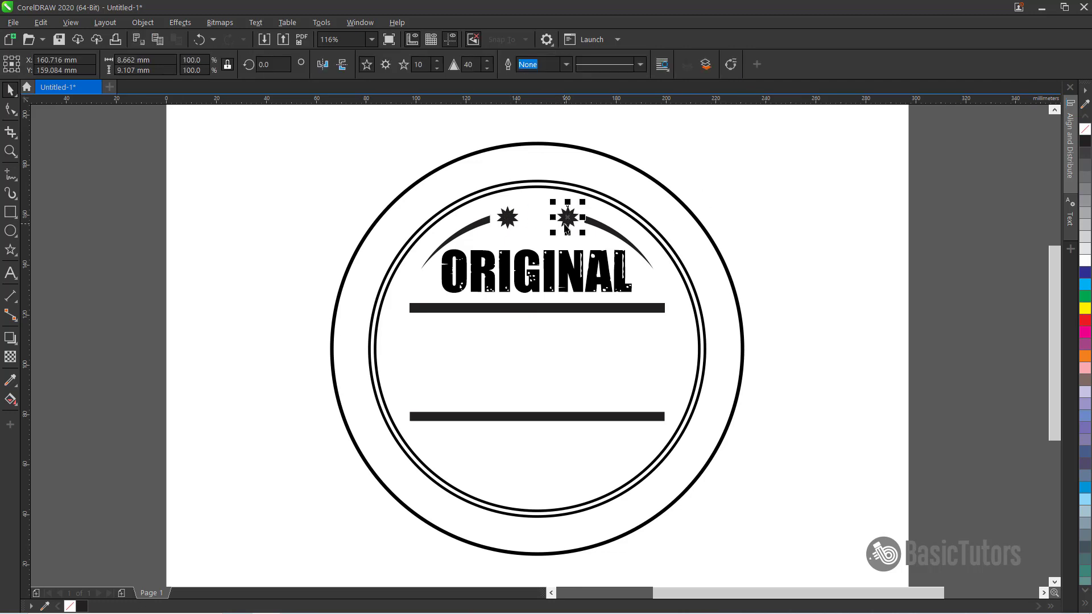
left_click_drag(567, 223, 544, 220)
left_click(800, 239)
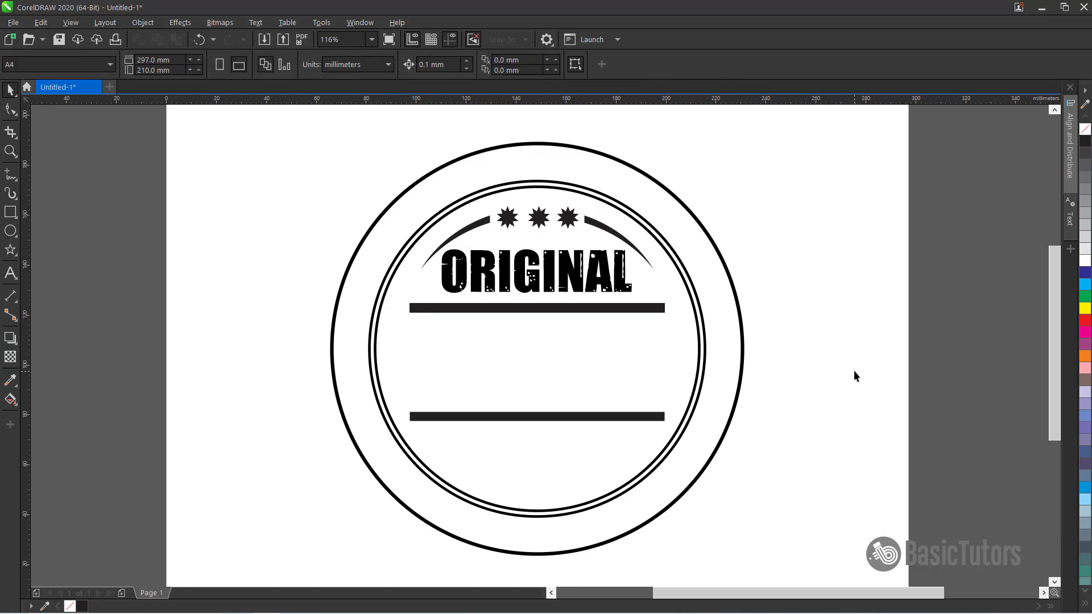
Draw a 5-point star with sharpness 50, about 14 mm by 13 mm, outside the rings on the left of the page.
left_click_drag(1055, 326, 1063, 348)
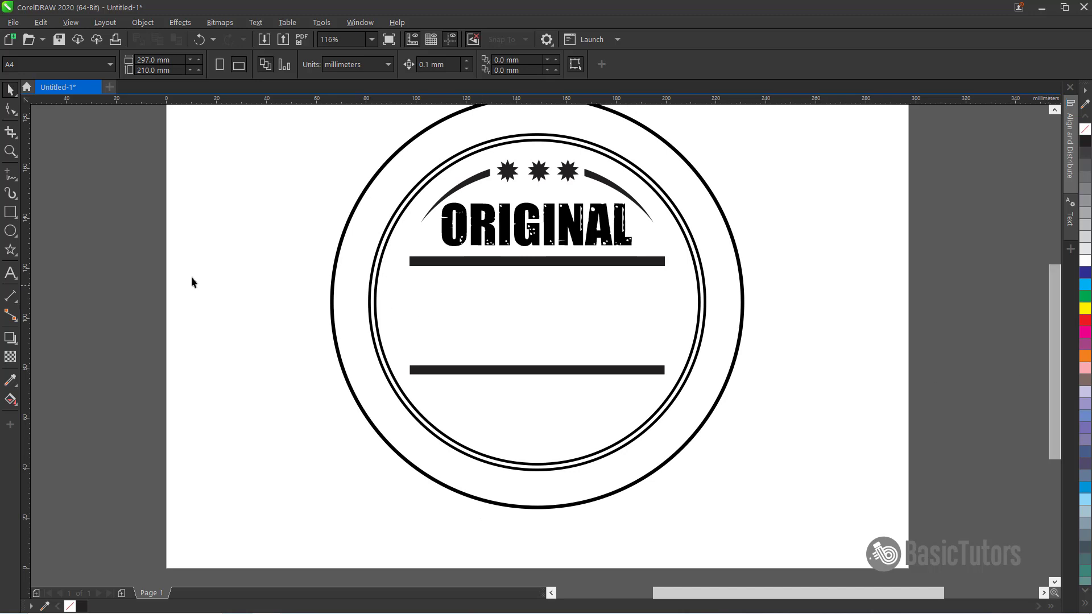
left_click(11, 249)
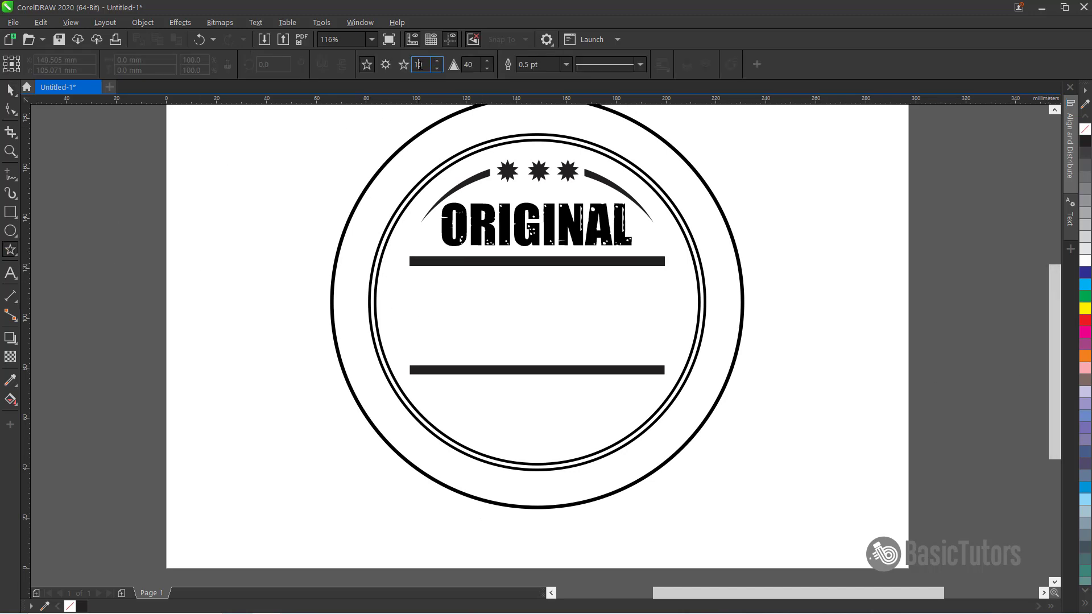
type("5")
key("Tab")
type("50")
left_click_drag(268, 200, 303, 234)
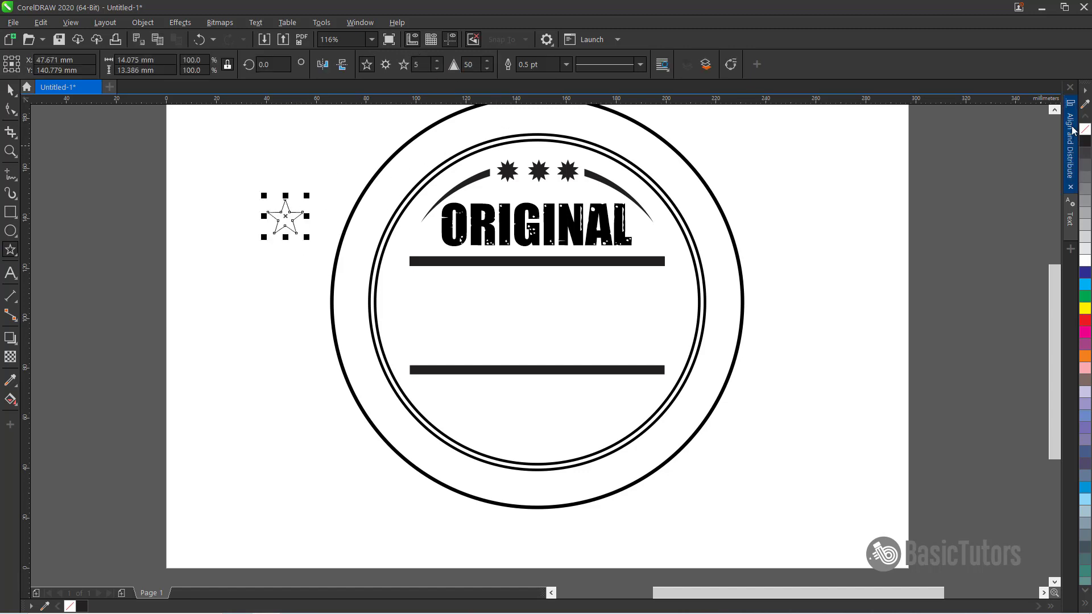
Fill the 5-point star black without an outline and place it, shrunk to about 11 mm wide, at the top of the outer band.
left_click(1055, 110)
left_click(9, 90)
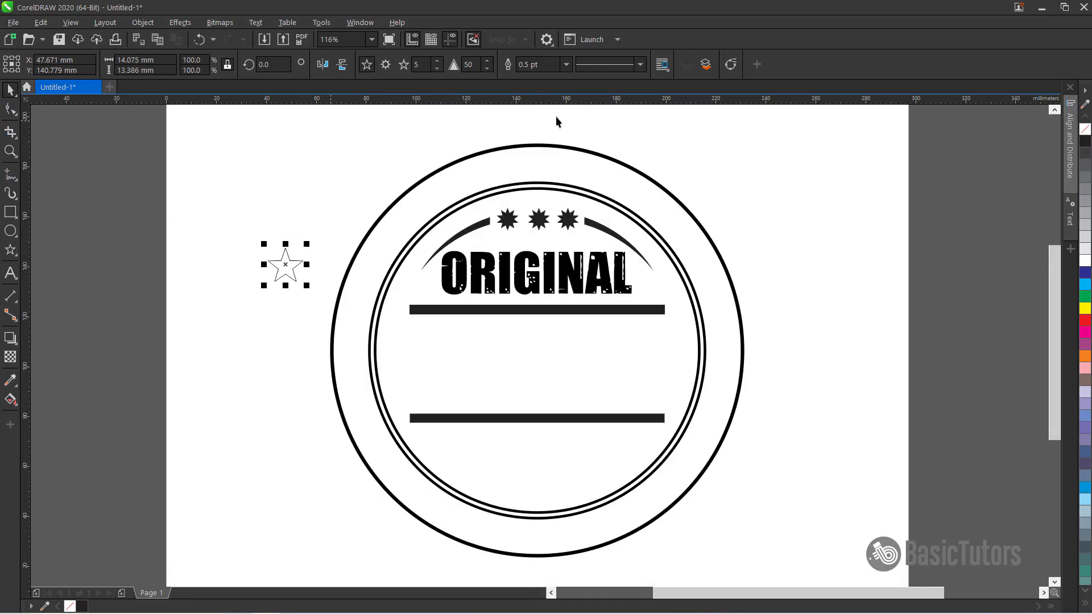
left_click(1086, 136)
right_click(1085, 129)
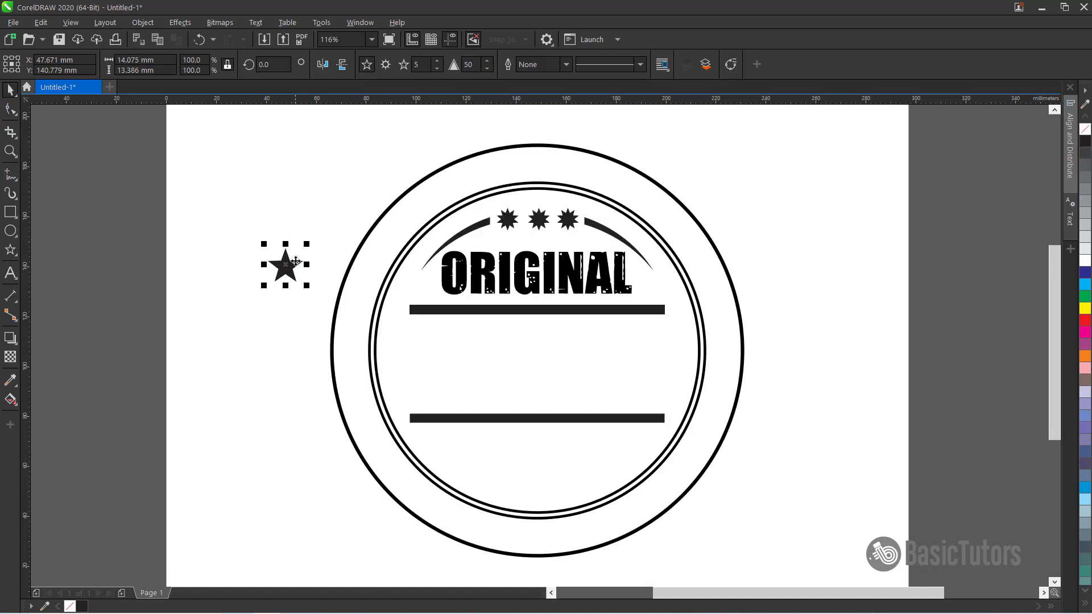
left_click_drag(288, 265, 563, 144)
left_click(803, 224)
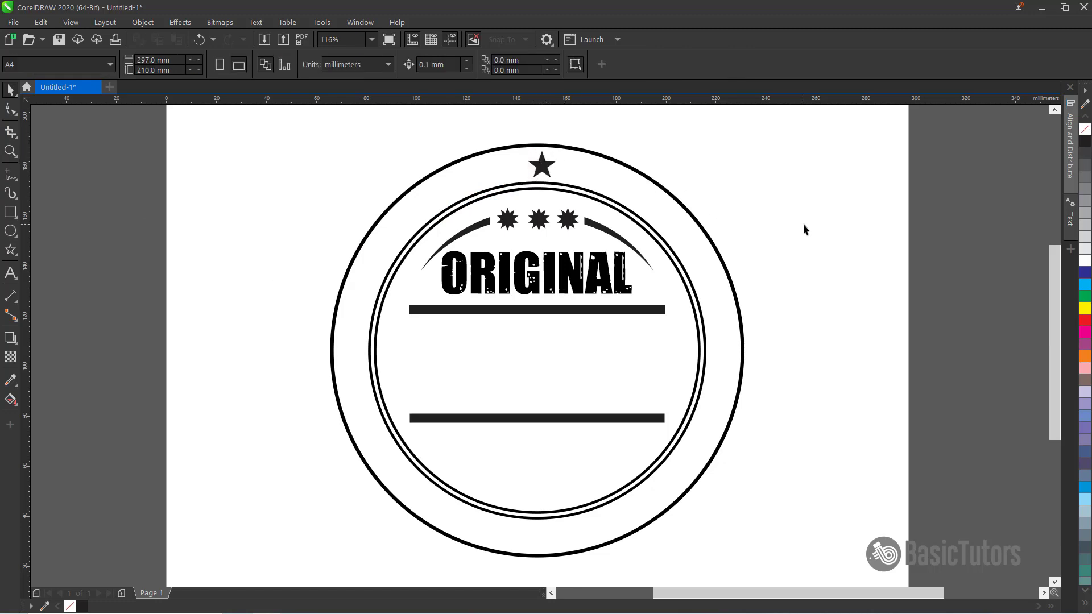
Place a copy of the 5-point star level with the original, outside the outer circle at its upper right.
left_click_drag(1058, 313, 1057, 316)
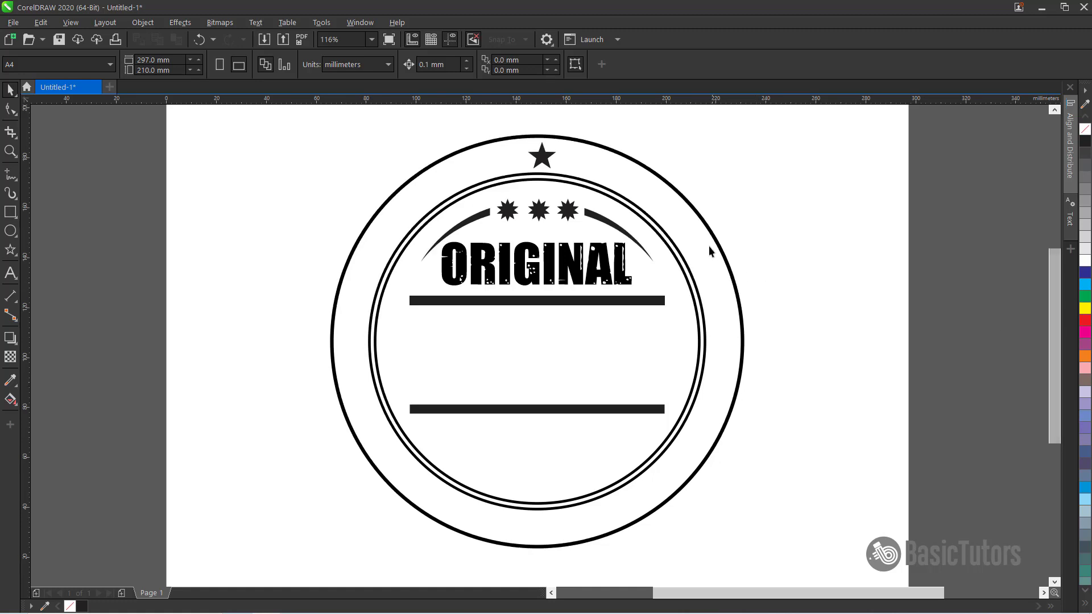
left_click(631, 214)
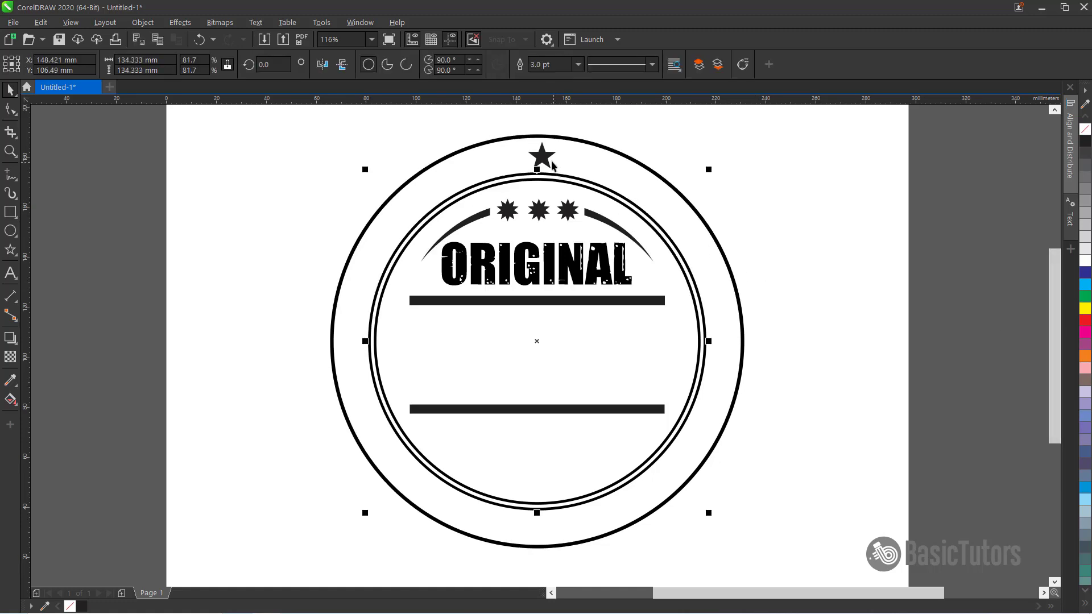
left_click(544, 162)
left_click_drag(543, 161, 684, 163)
right_click(684, 163)
Duplicate the double ring's larger circle, give the copy a red 0.5 pt outline and enlarge it about its centre to about 138 mm.
left_click(618, 195)
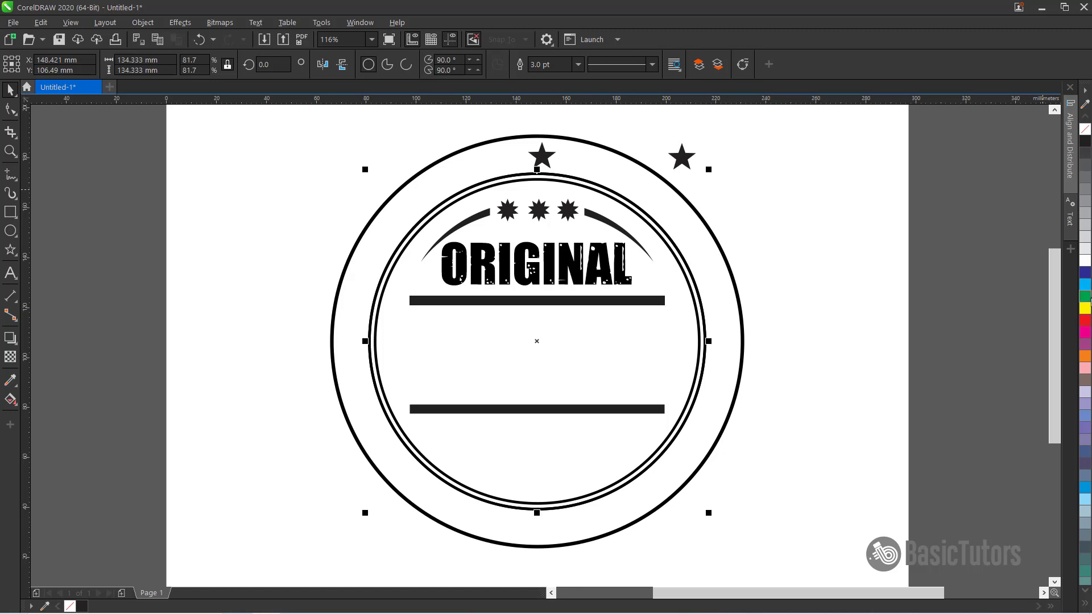
right_click(1085, 320)
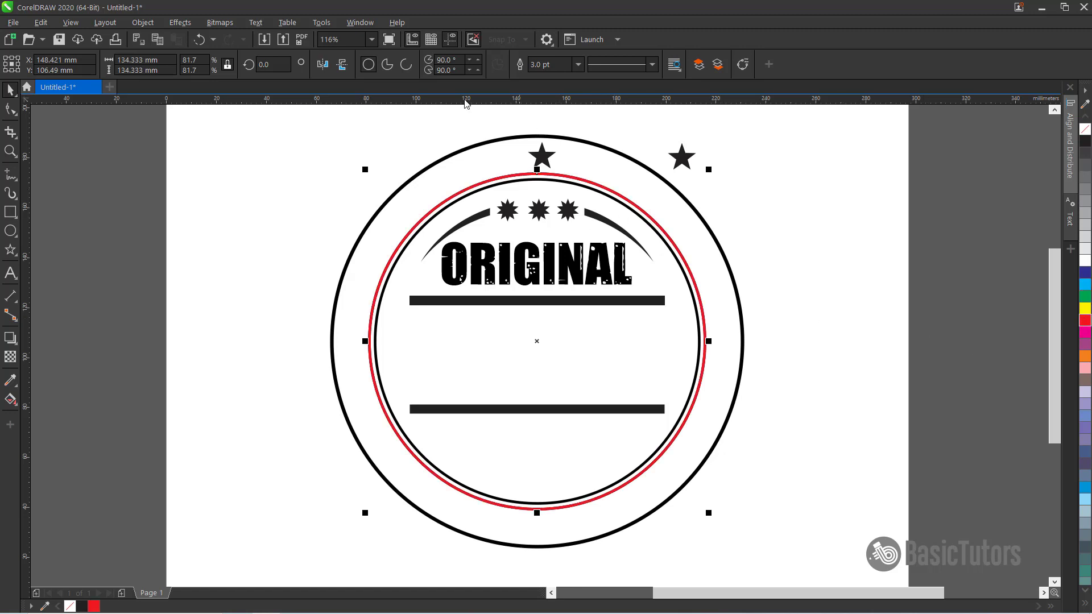
left_click_drag(551, 65, 482, 73)
type(".")
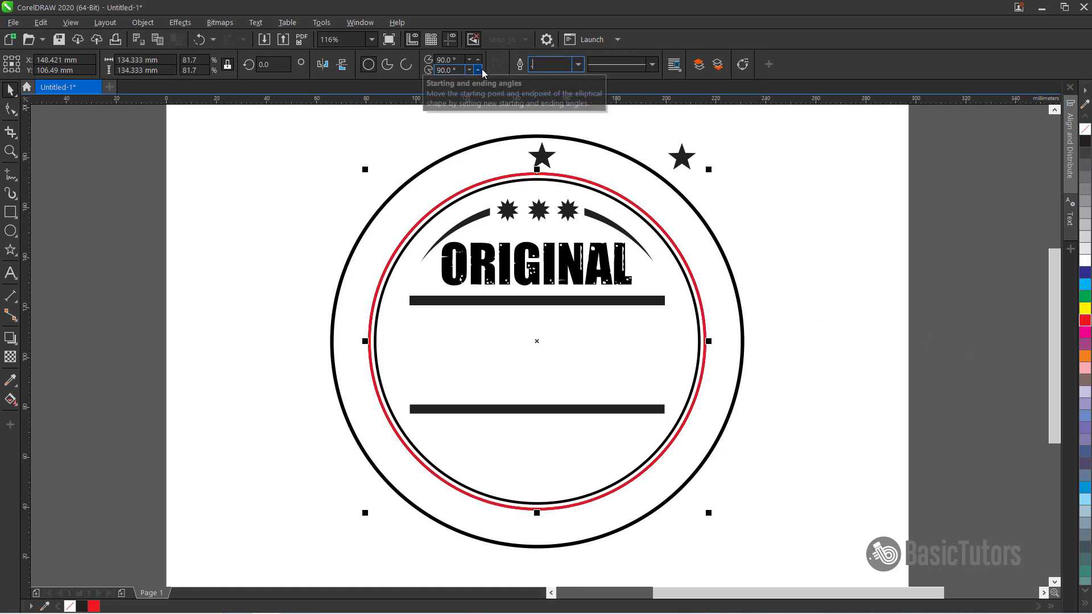
type("5")
key("Return")
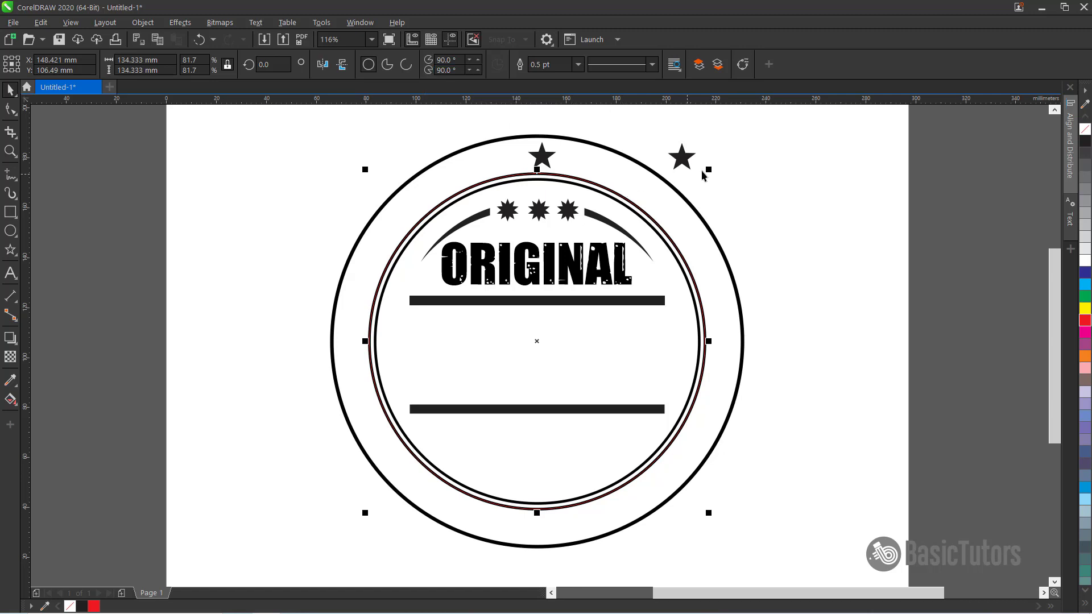
left_click_drag(709, 170, 725, 165)
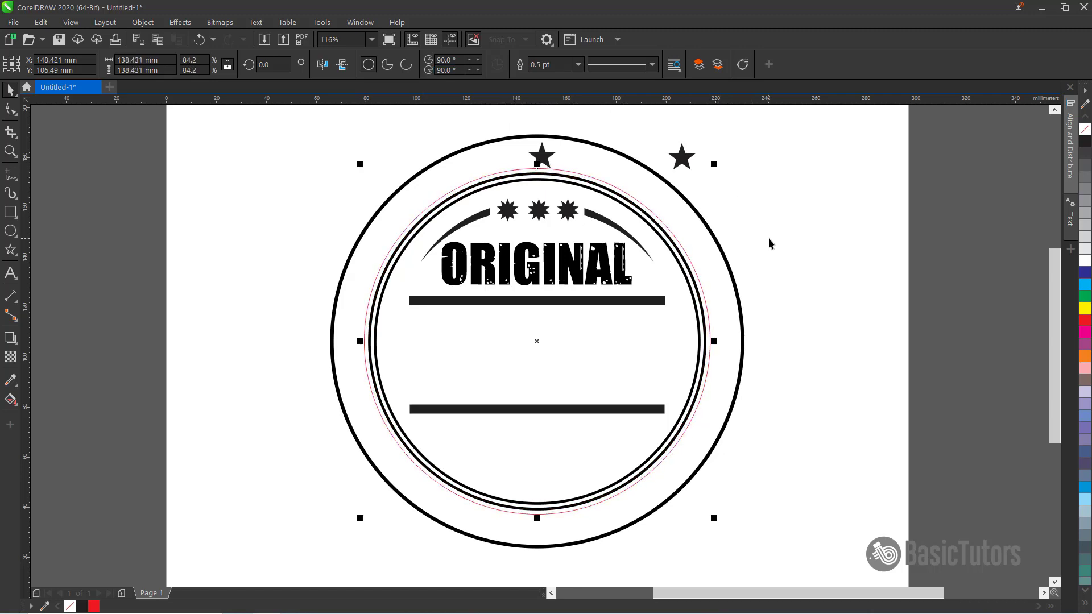
left_click(769, 239)
Blend the 5-point star at the top of the outer band with its copy outside the circle, using 29 steps.
left_click(543, 160)
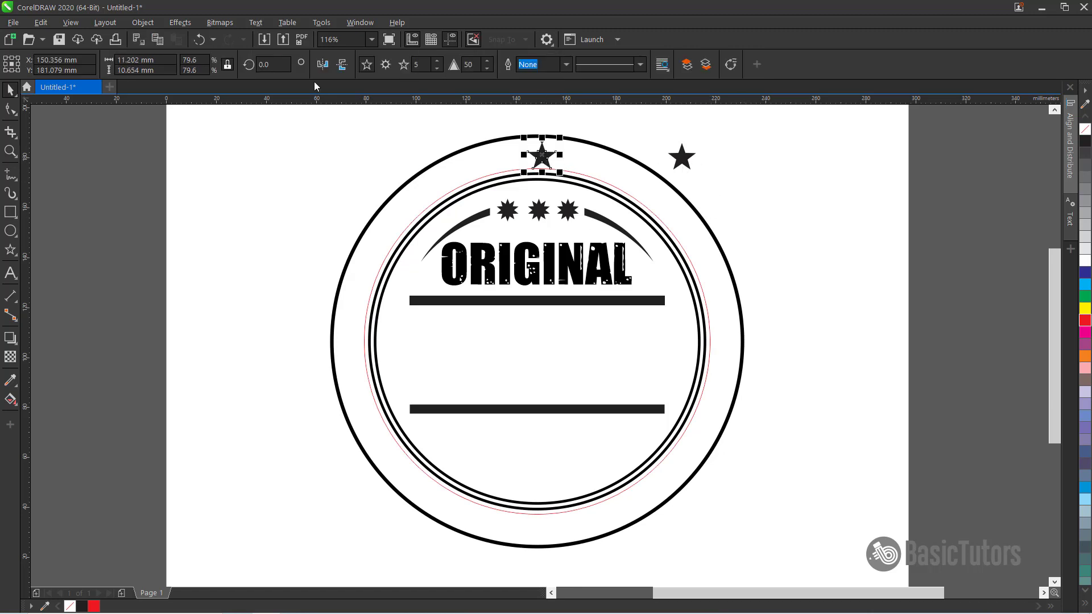
left_click(18, 344)
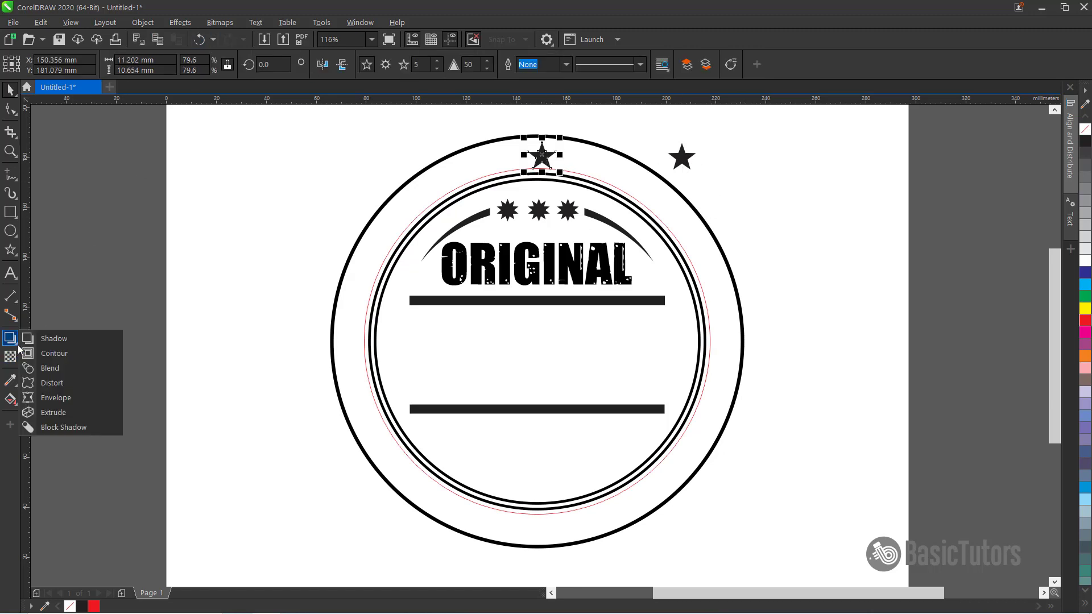
left_click(49, 368)
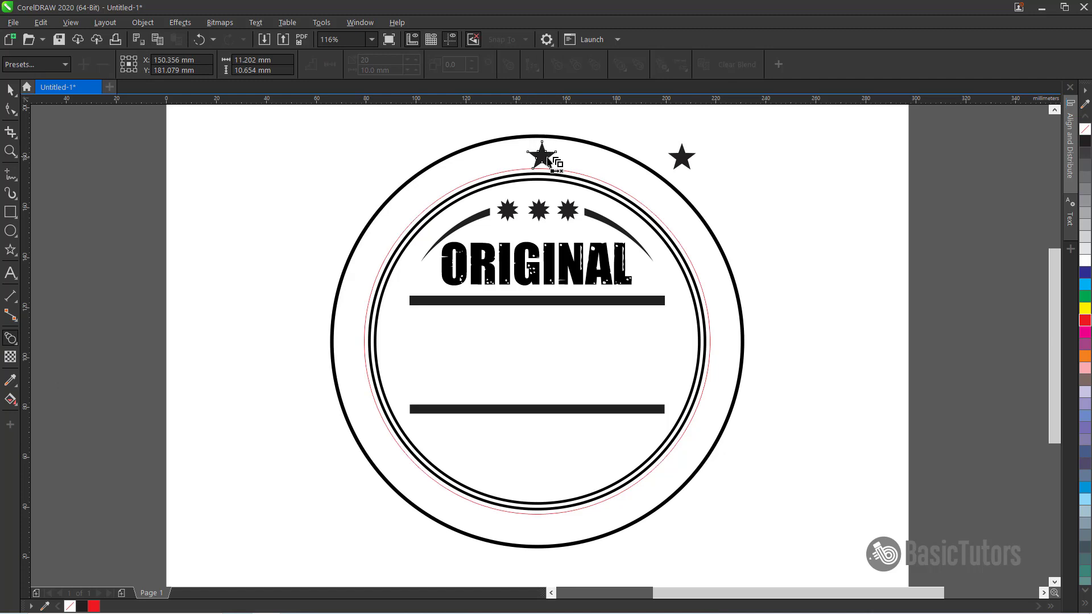
left_click_drag(547, 161, 685, 161)
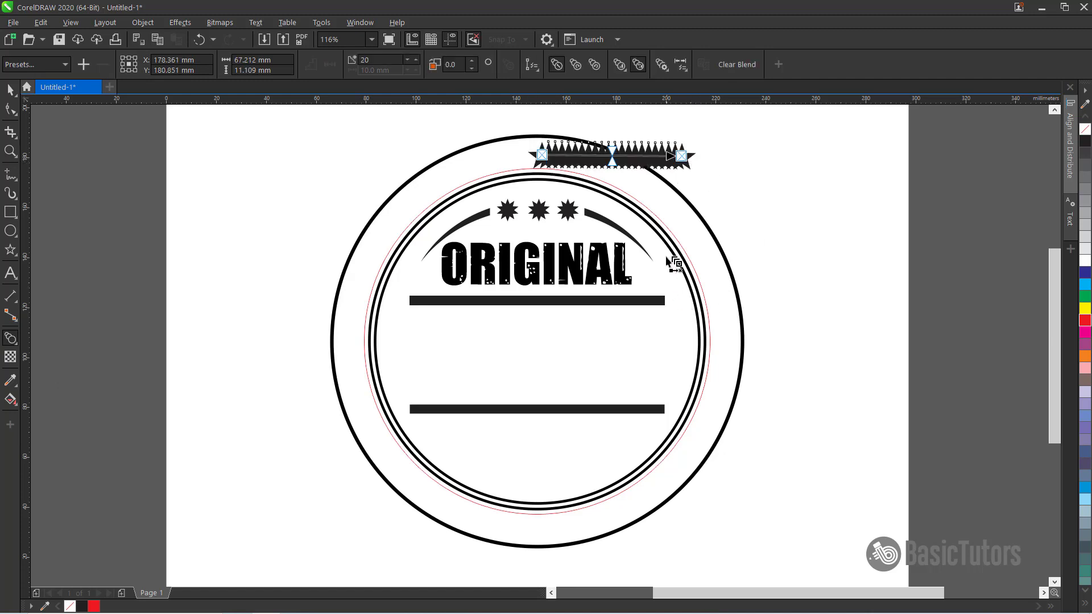
double_click(364, 60)
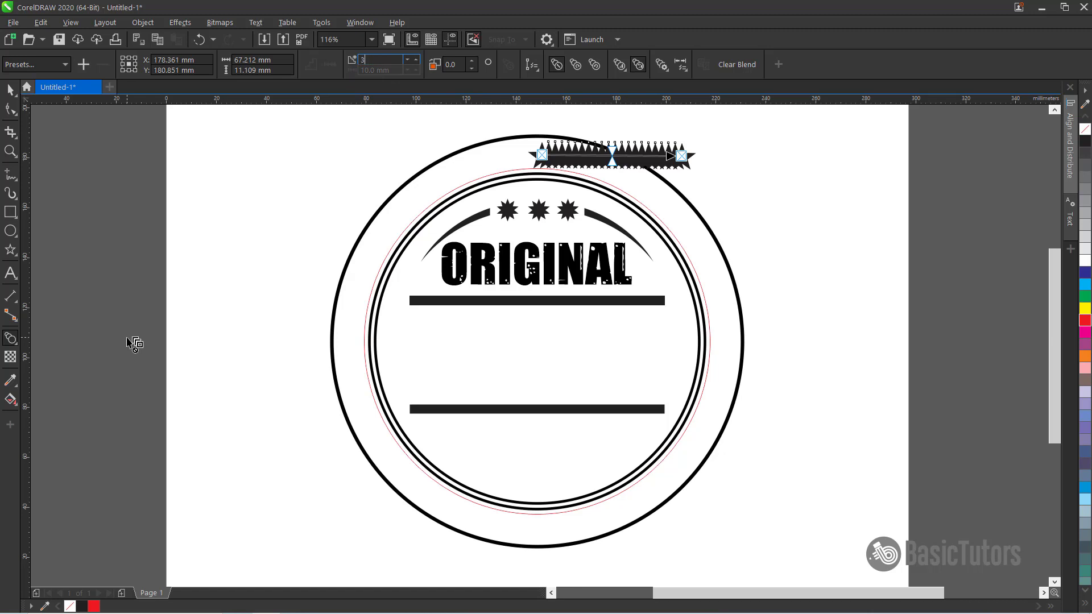
key("Return")
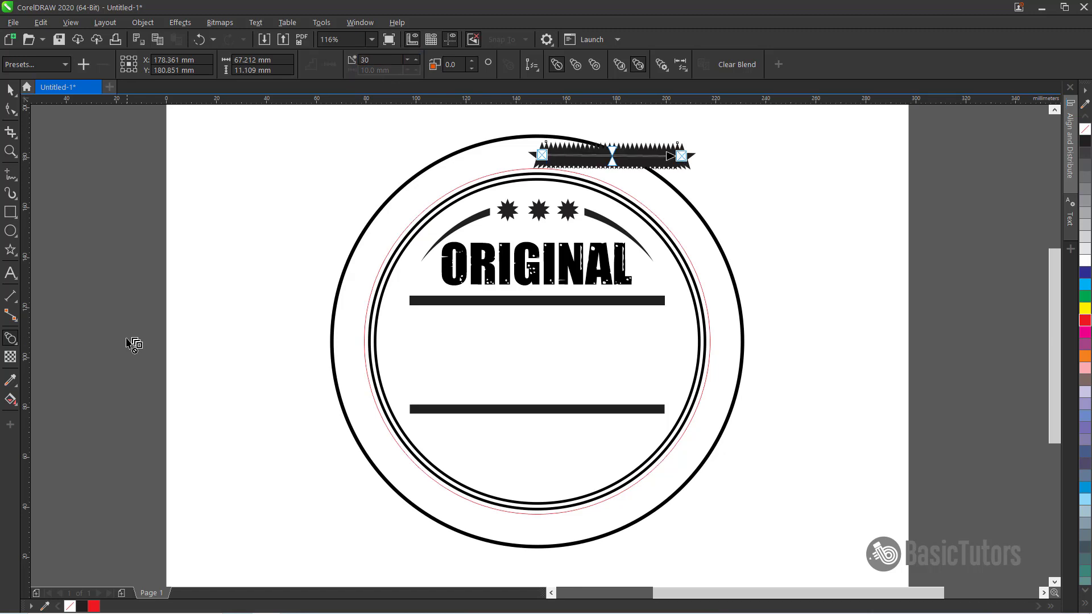
type("29")
key("Return")
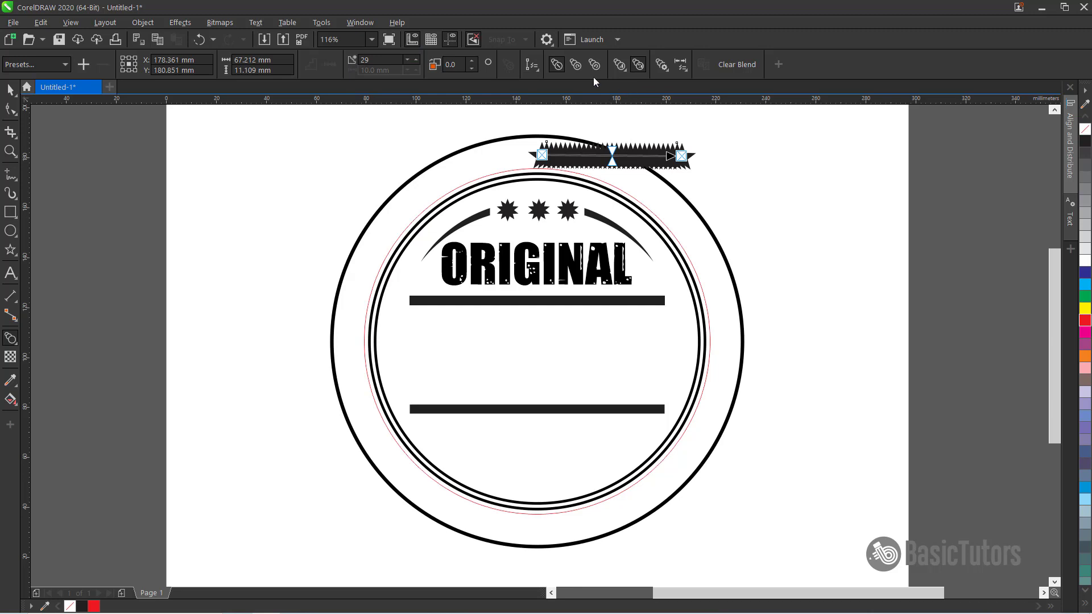
Attach the star blend to the red circle as its path and spread the stars around the whole circle.
left_click(537, 73)
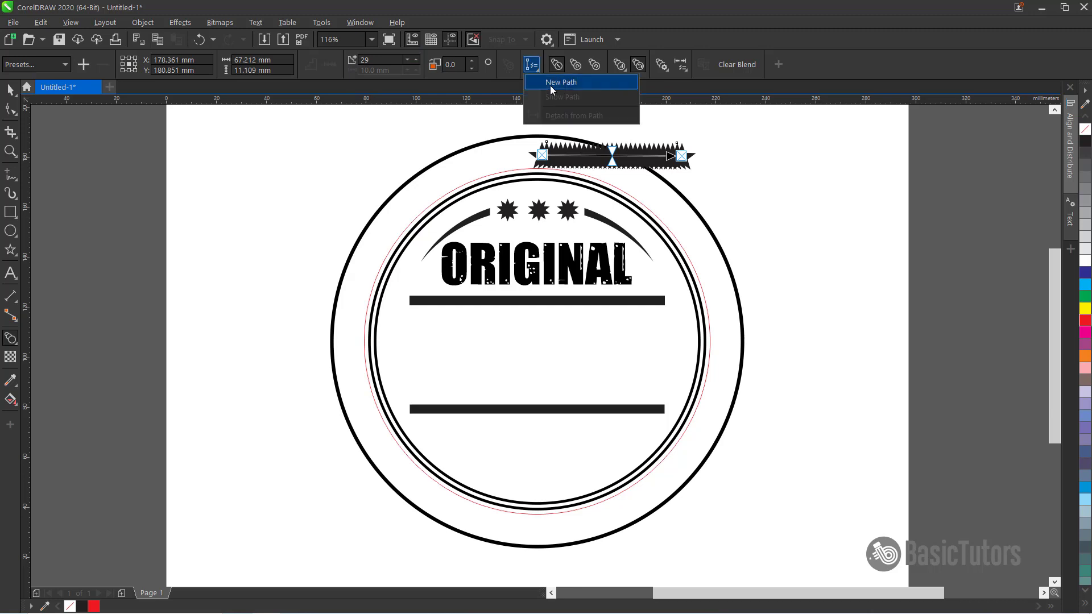
left_click(567, 84)
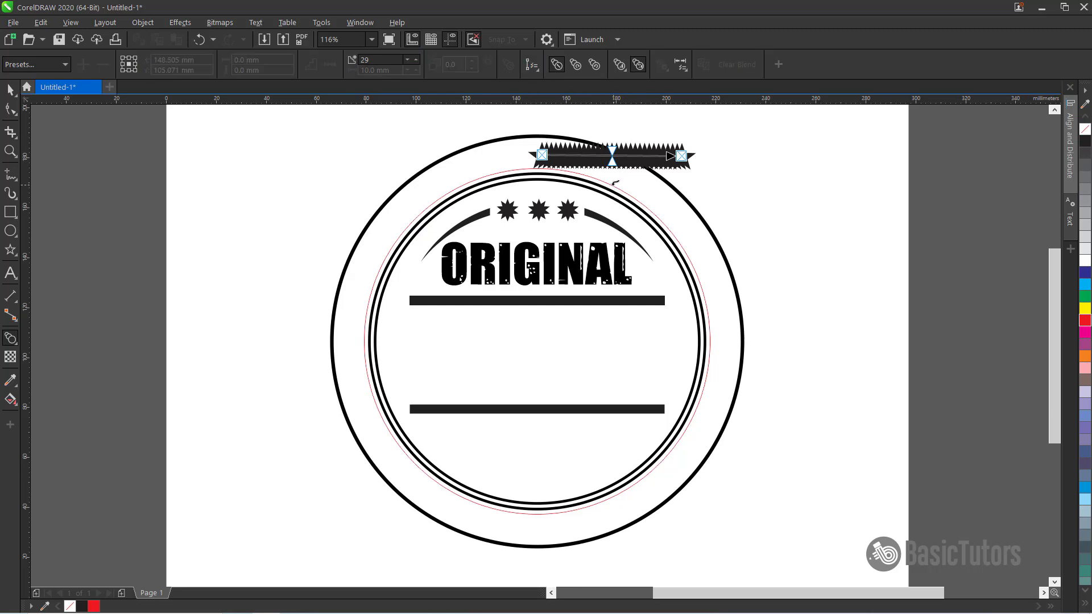
left_click(615, 183)
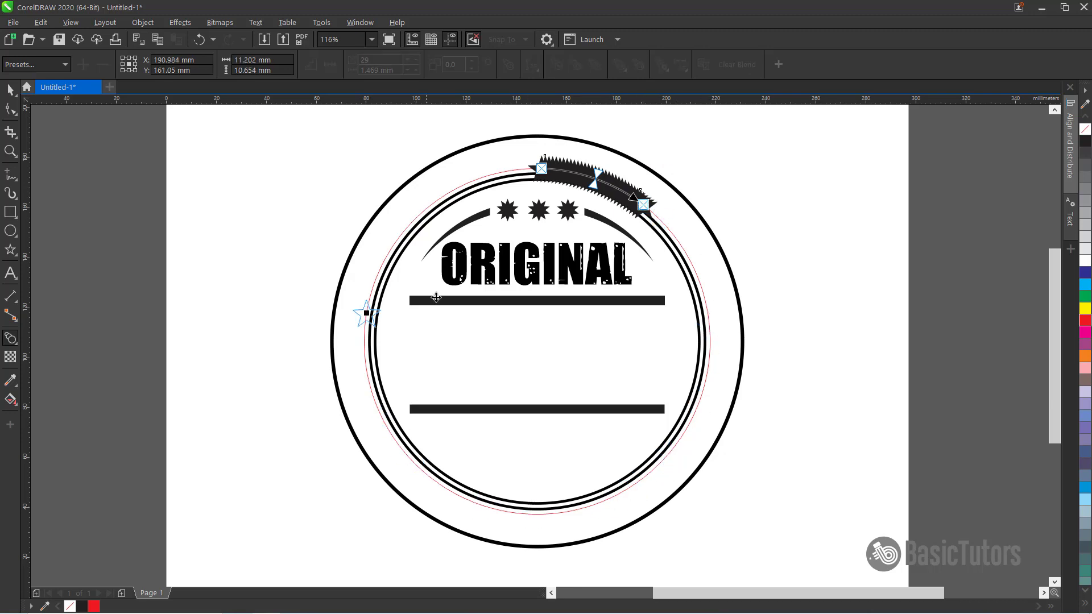
left_click_drag(436, 297, 507, 173)
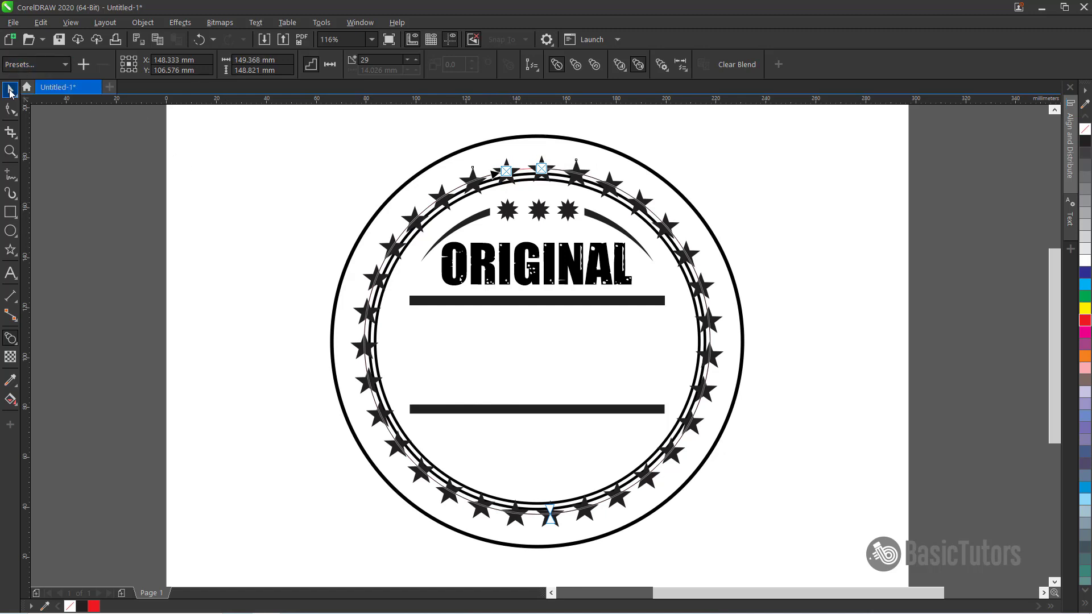
Enlarge the ring of stars about its centre to about 160 mm wide, fitting it inside the outer band.
left_click(10, 89)
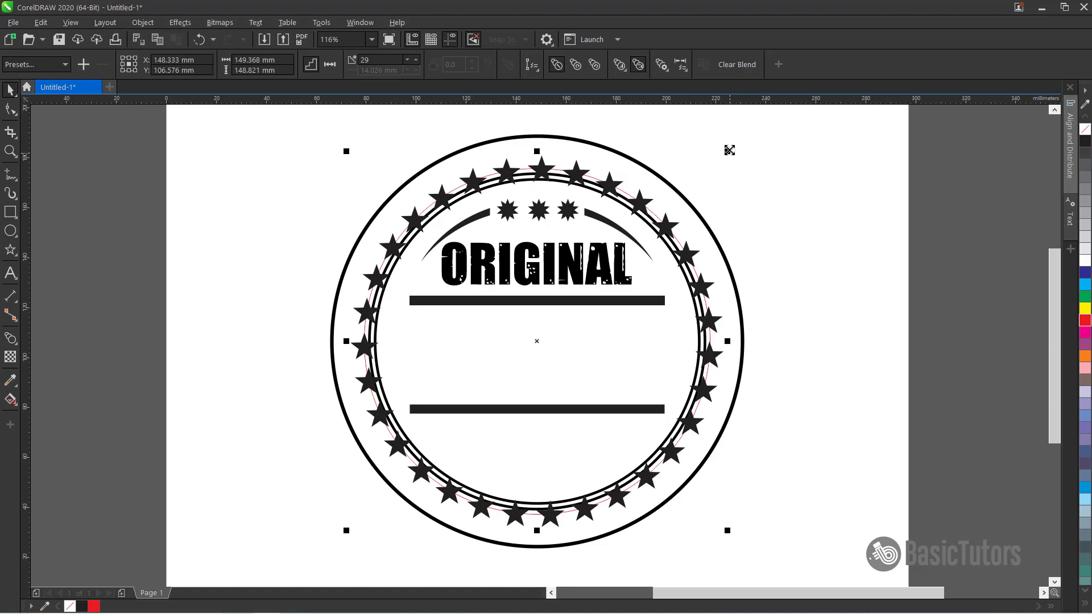
mouse_move(729, 150)
left_mouse_down()
mouse_move(746, 129)
mouse_move(742, 137)
left_mouse_up()
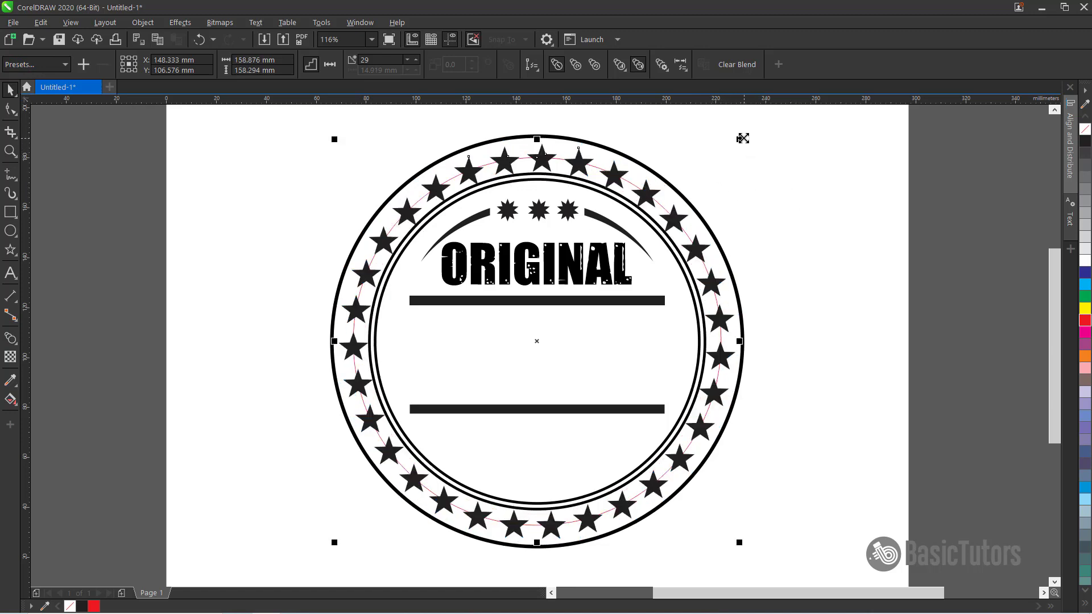
left_click_drag(740, 139, 748, 133)
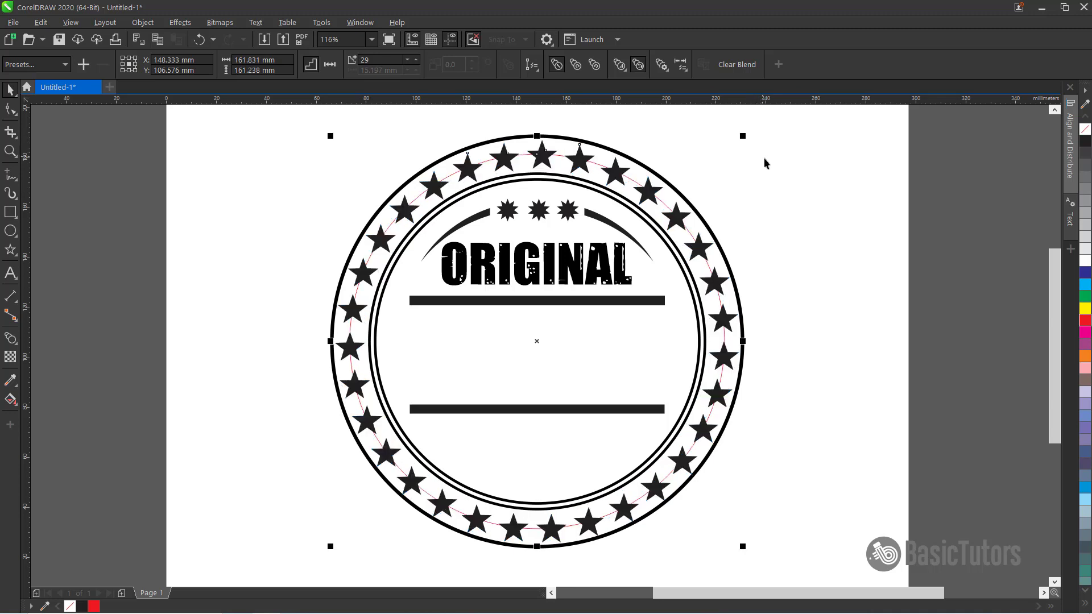
left_click(789, 173)
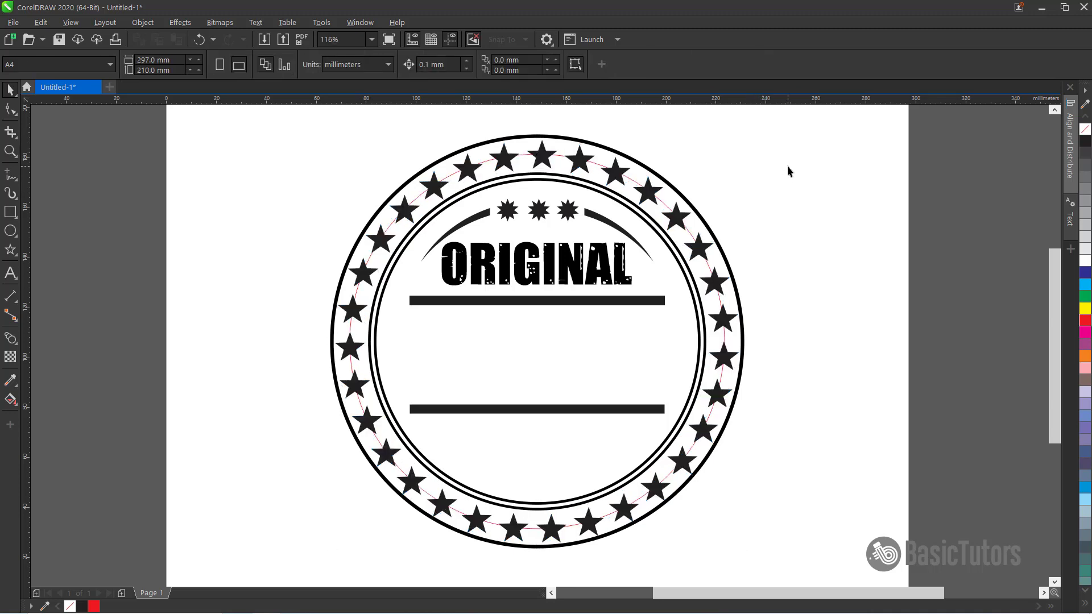
left_click(680, 223)
left_click_drag(743, 136, 741, 138)
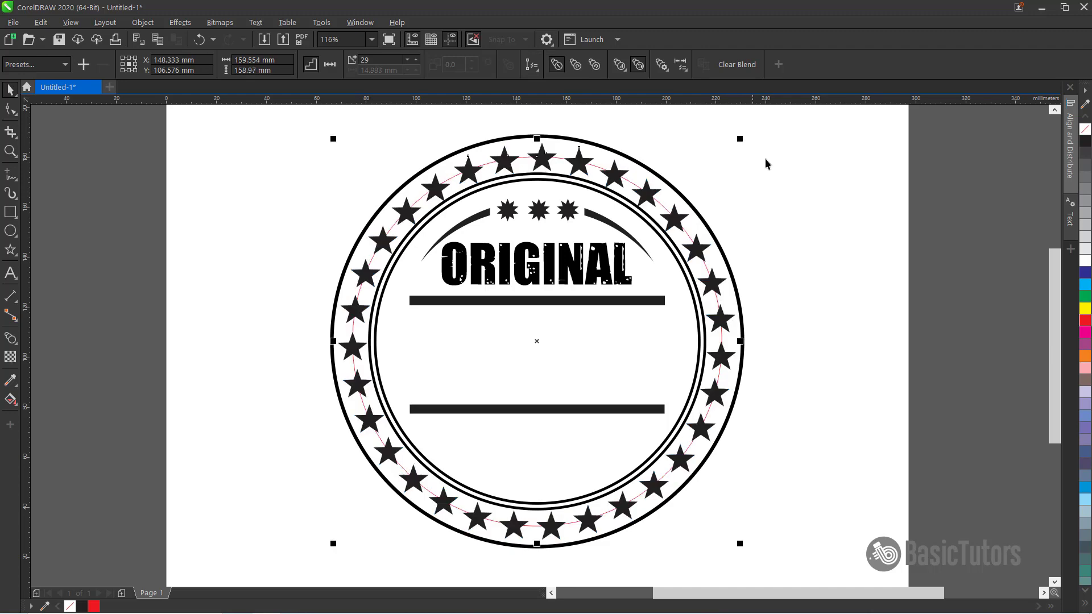
left_click(834, 191)
Shrink the blend's two end stars about their centres to a matching size, the top one to about 9.8 mm wide.
left_click(539, 170)
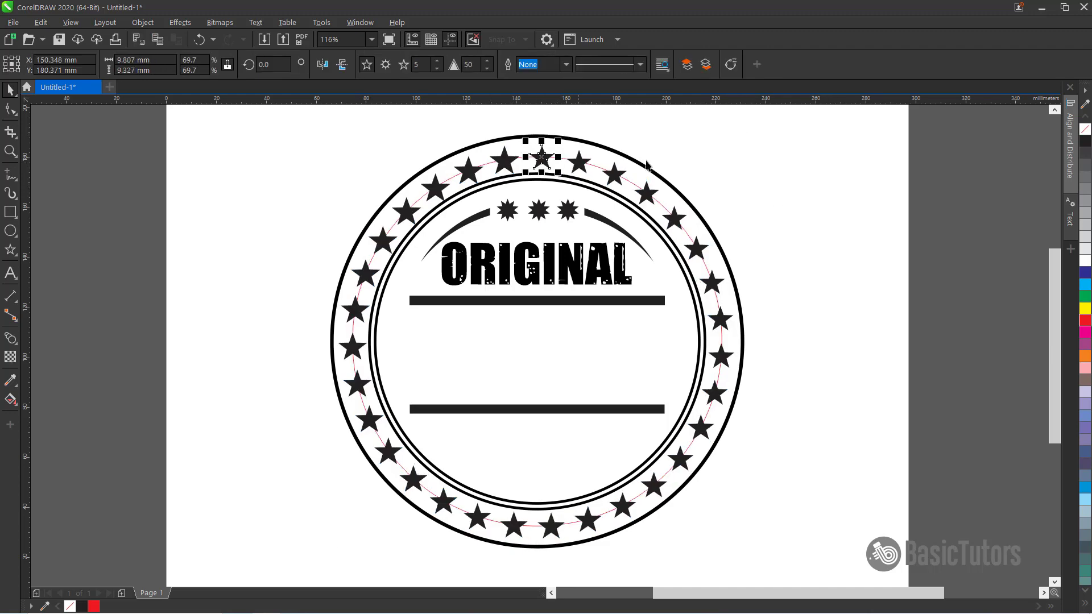
left_click(758, 180)
left_click(505, 160)
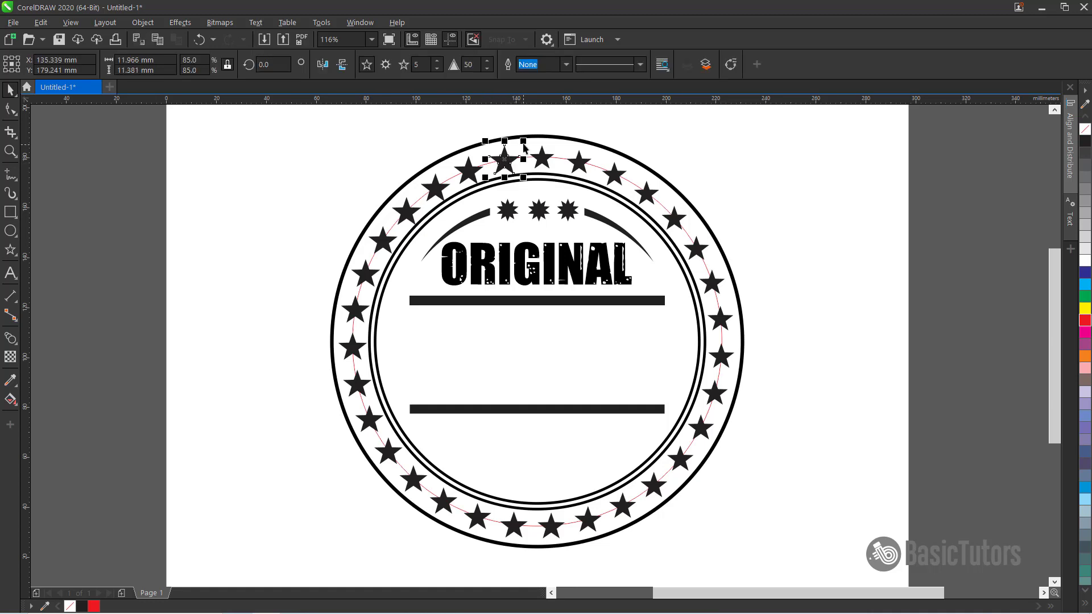
left_click_drag(524, 141, 520, 145)
left_click(723, 171)
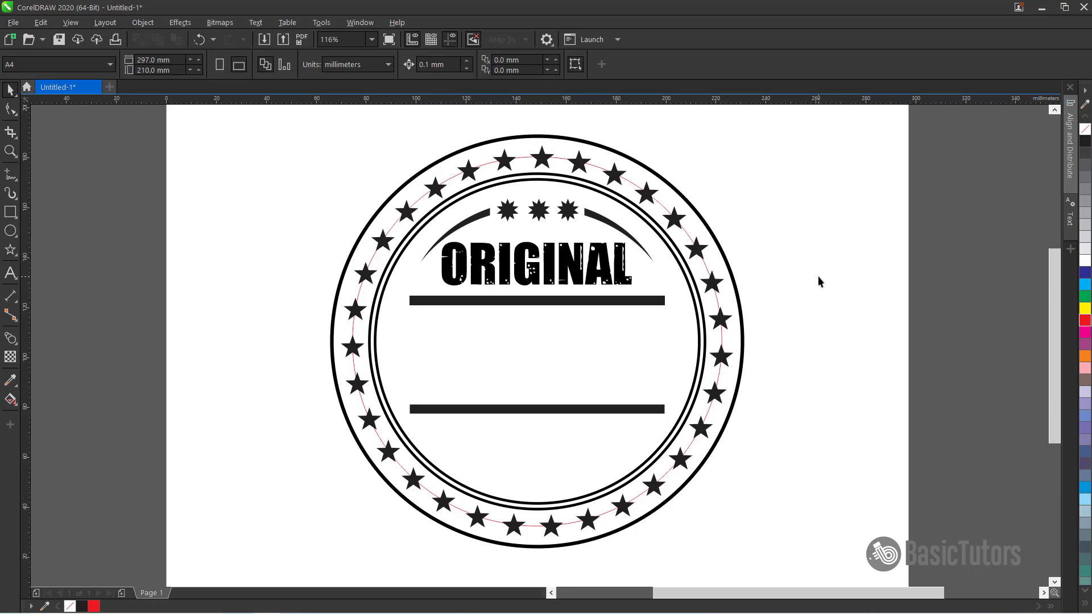
Enlarge the red path circle about its centre to about 149 mm and remove its outline.
left_click(664, 212)
left_click_drag(729, 152, 729, 151)
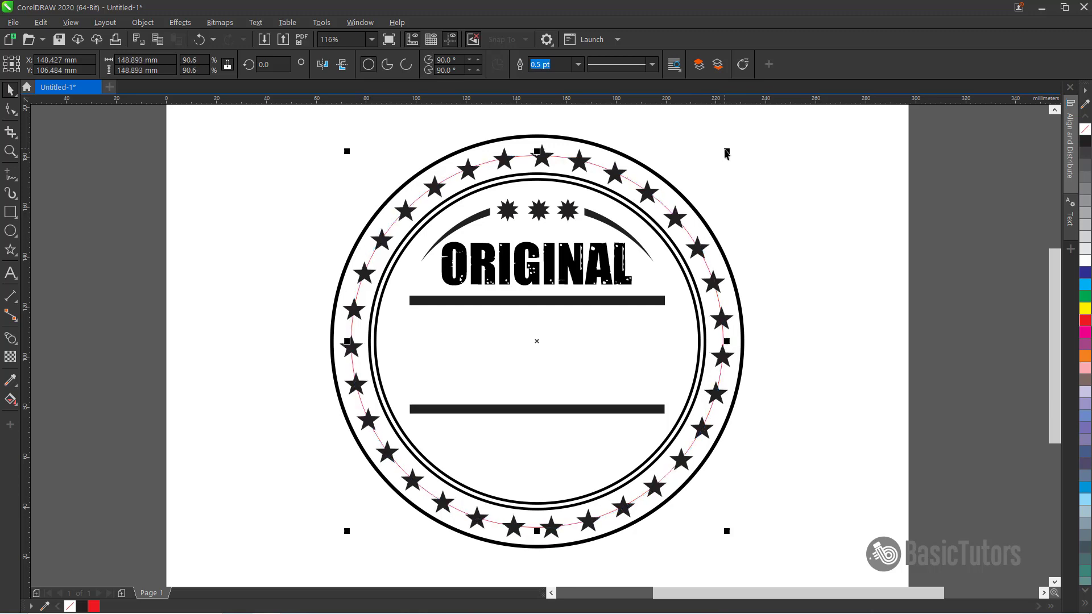
right_click(1085, 129)
left_click(878, 216)
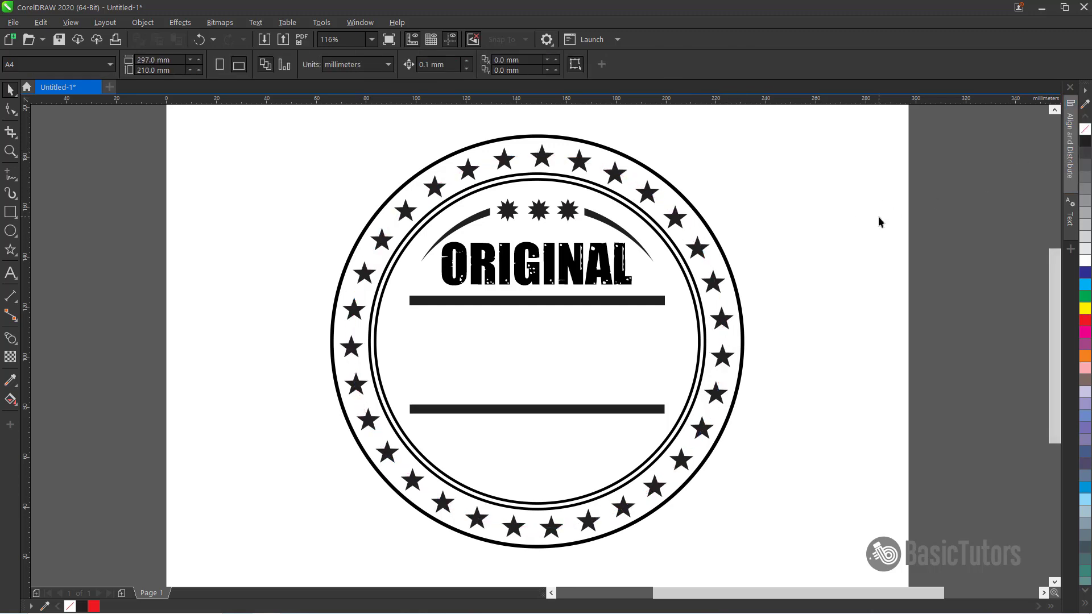
Place a copy of the text ORIGINAL straight below the lower bar and centre-align the copied text.
left_click(492, 266)
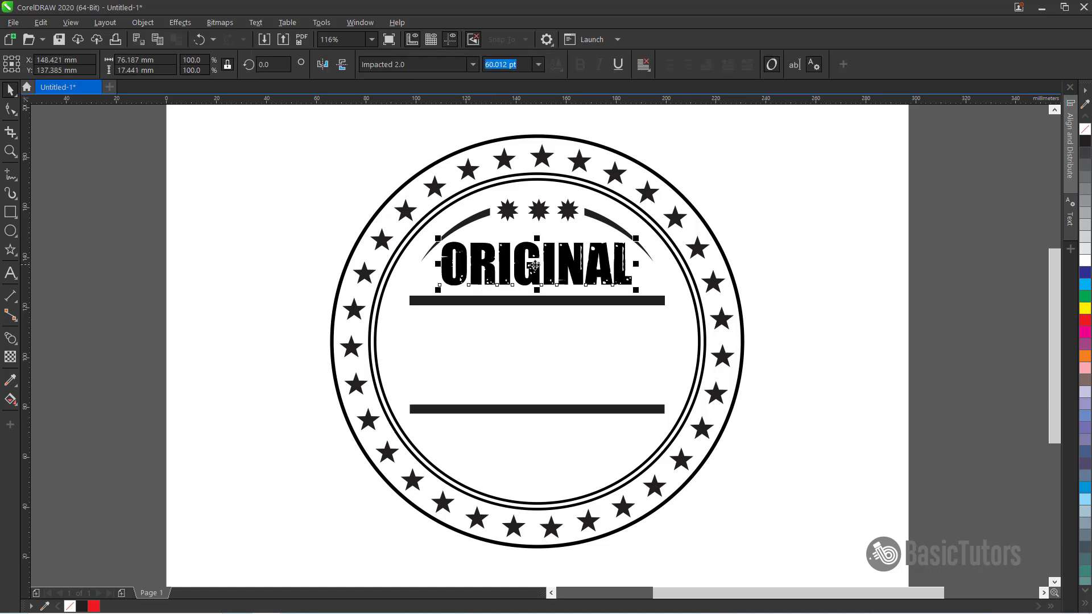
left_click_drag(535, 265, 535, 447)
double_click(516, 450)
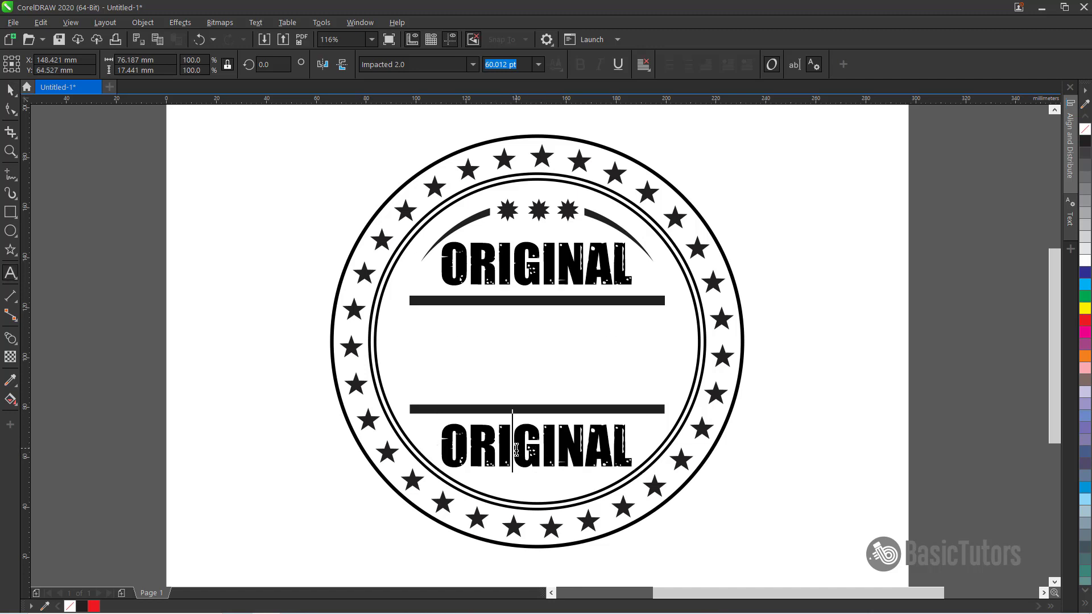
double_click(516, 450)
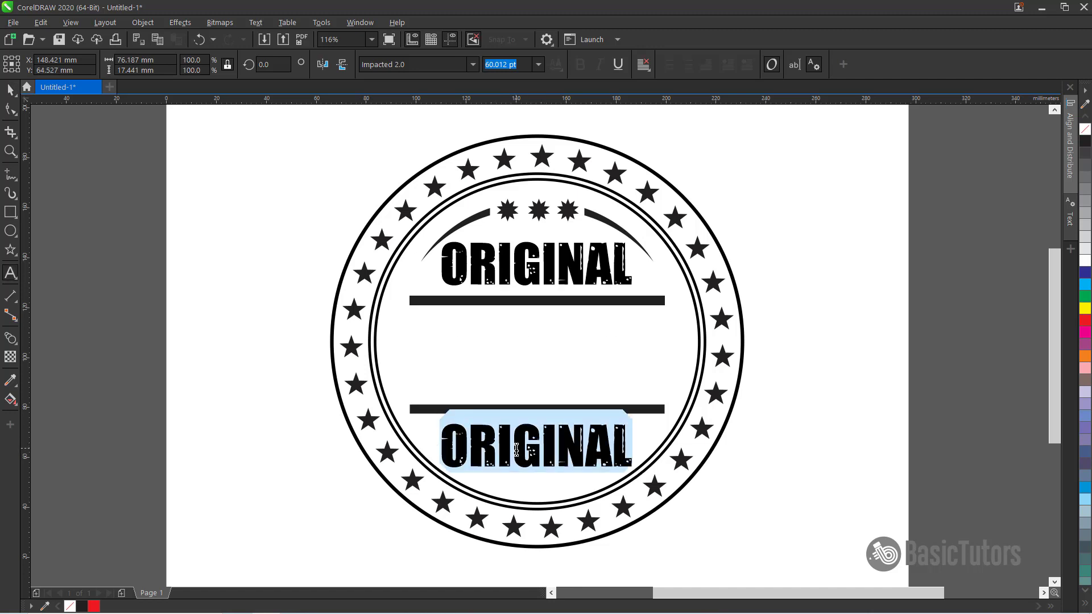
left_click(644, 65)
left_click(665, 116)
Replace the copied text below the lower bar with PRODUCT.
type("PROD")
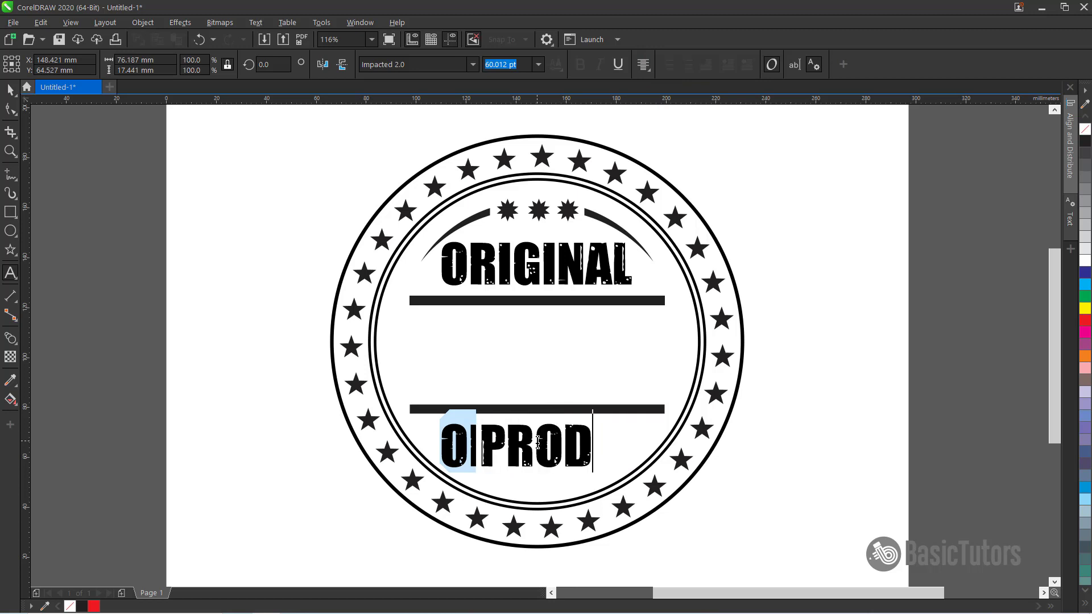
type("UCTS")
key("ctrl+space")
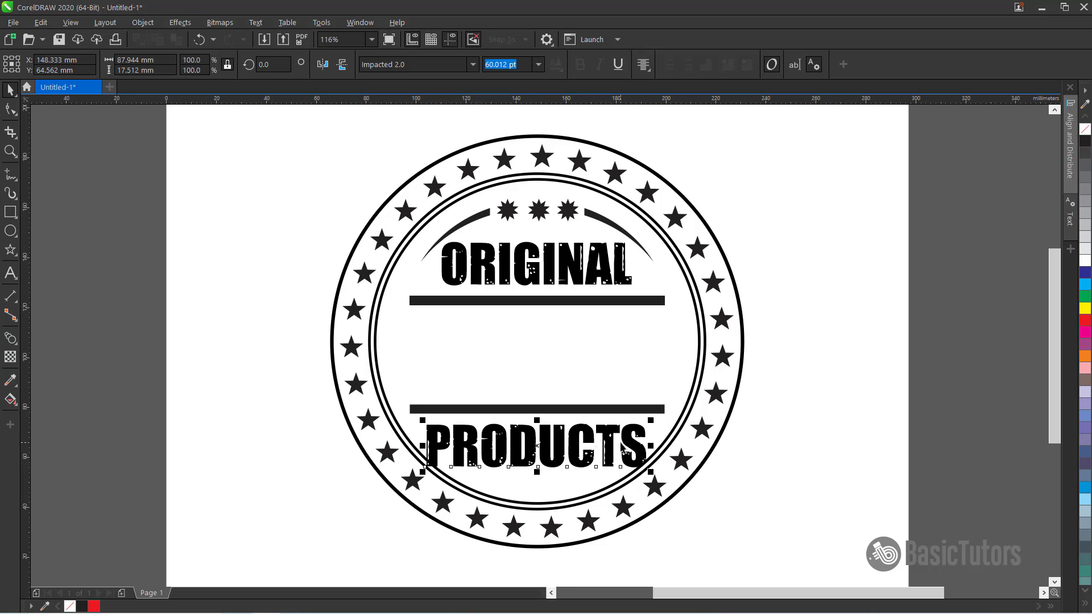
key("ctrl+space")
left_click_drag(648, 438, 628, 439)
key("BackSpace")
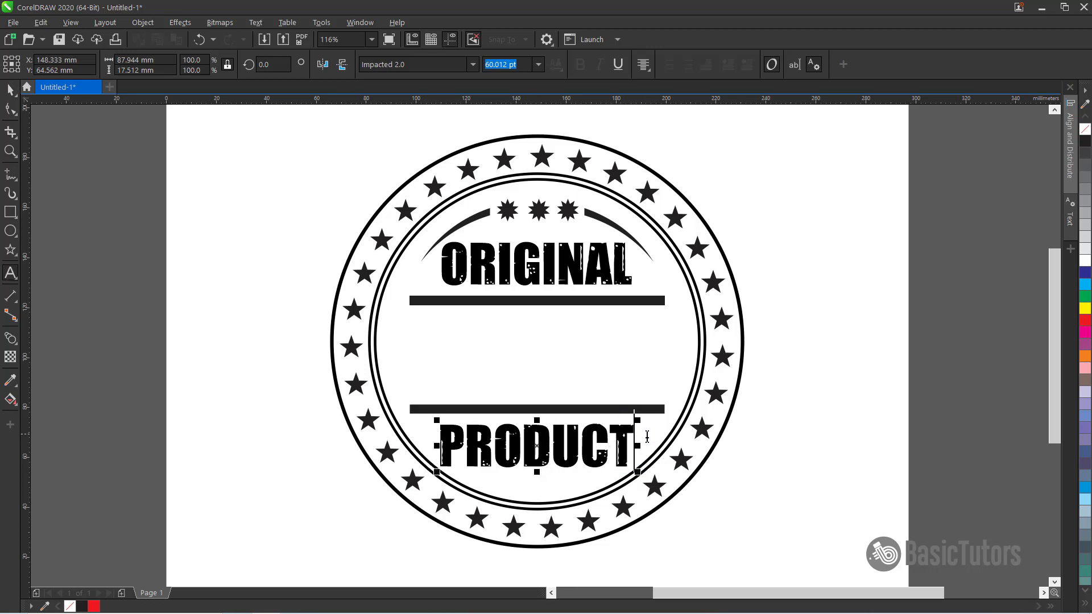
key("ctrl+space")
left_click(809, 403)
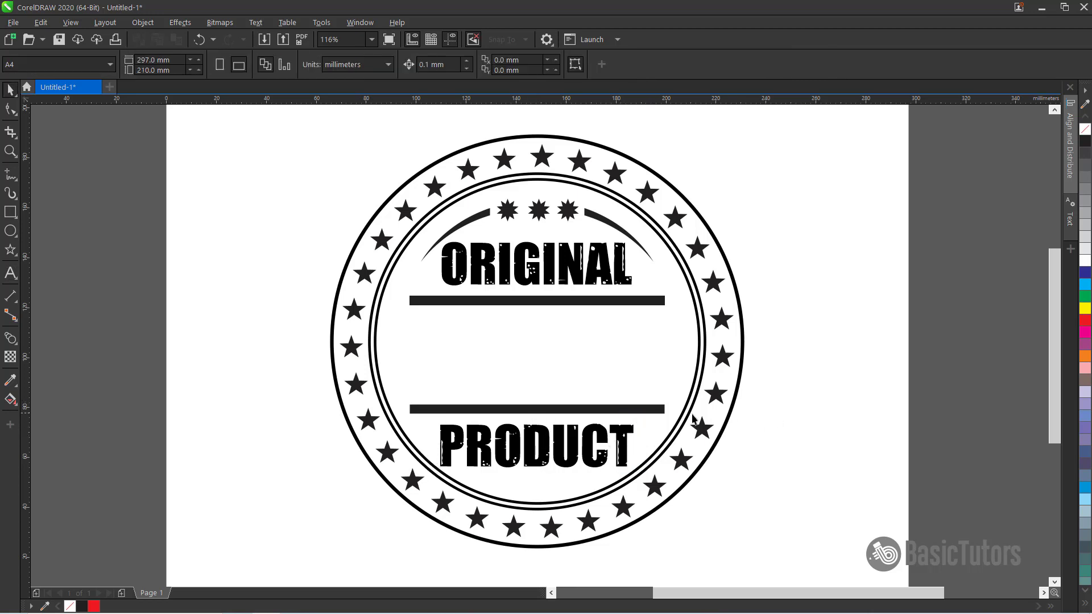
Shrink the PRODUCT text slightly about its centre and move it straight up together with the lower bar.
left_click(623, 438)
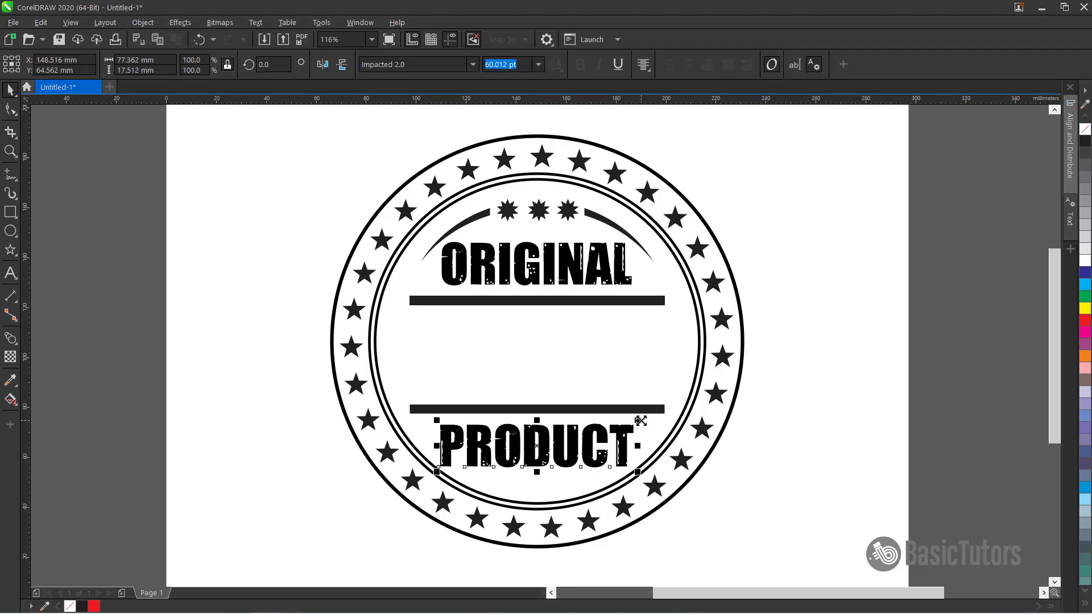
left_click_drag(641, 421, 644, 419)
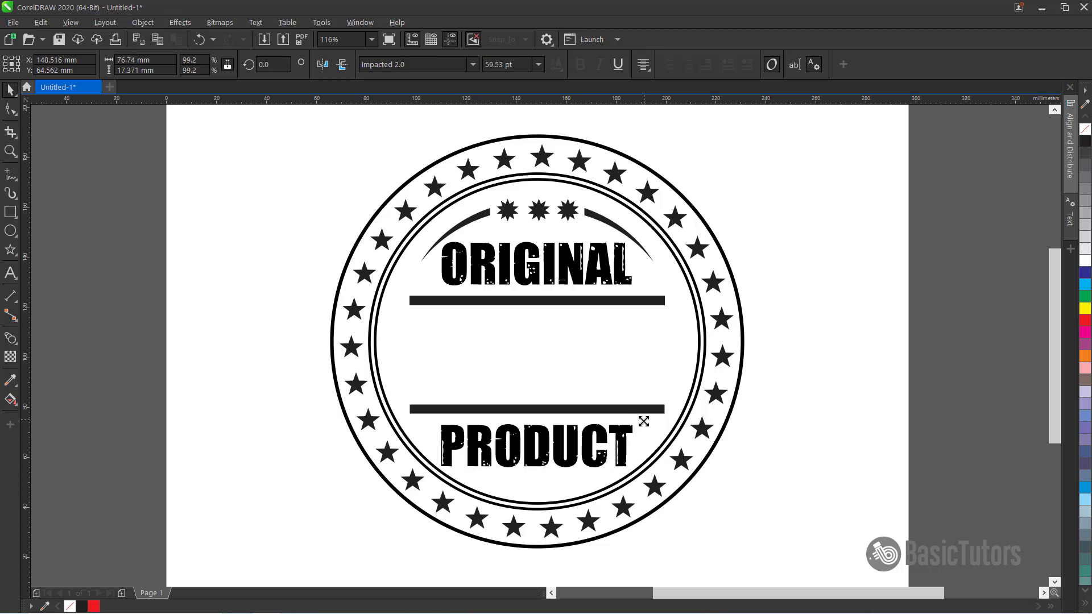
left_click(613, 410, "shift")
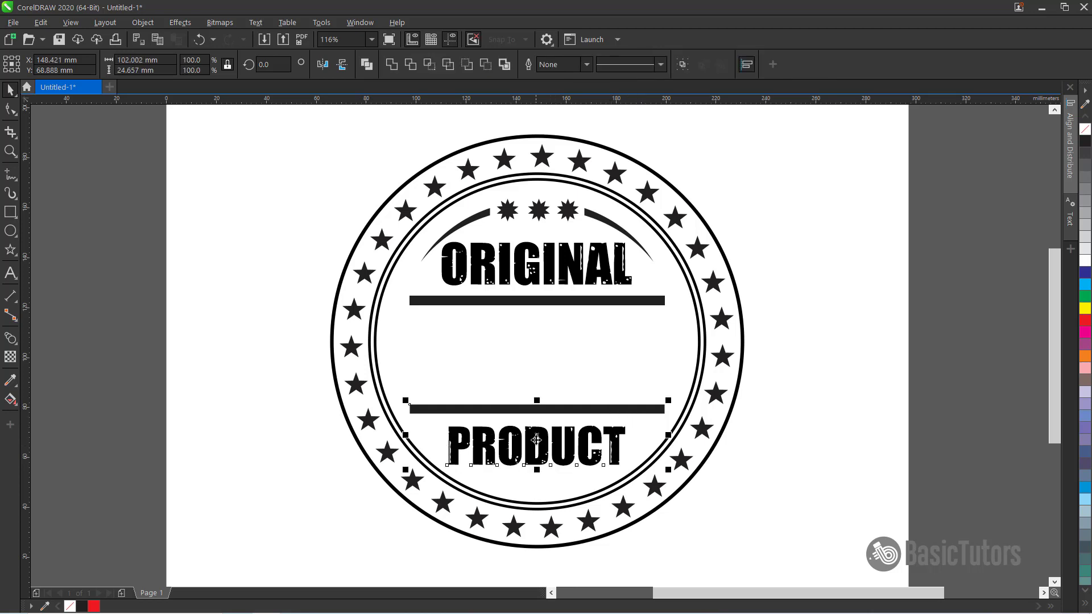
left_click_drag(538, 442, 542, 425)
left_click(804, 409)
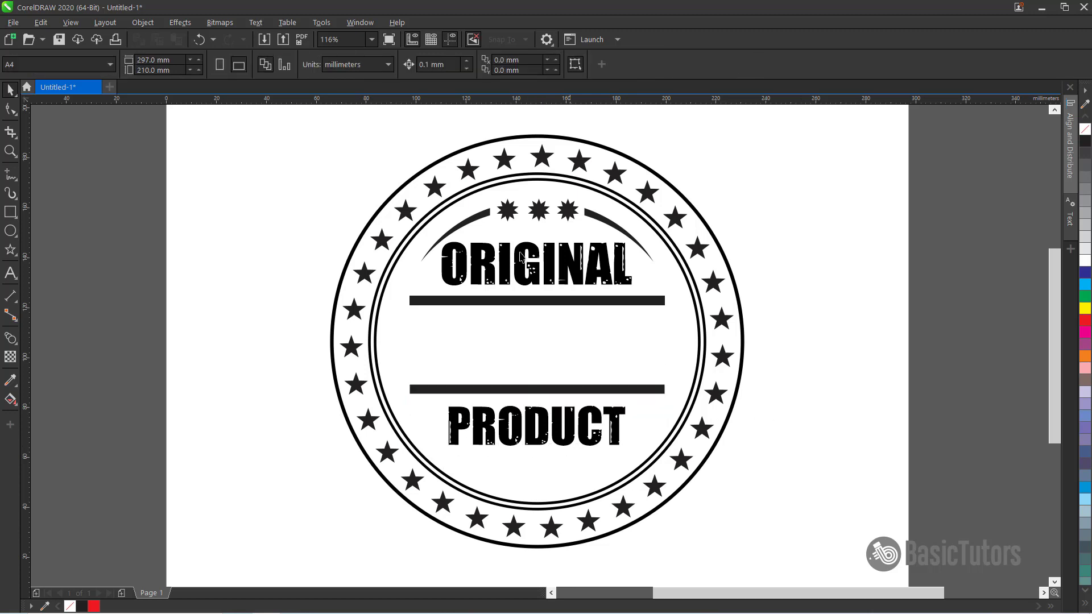
Group the split crescent arcs with the starbursts above ORIGINAL.
left_click(486, 217)
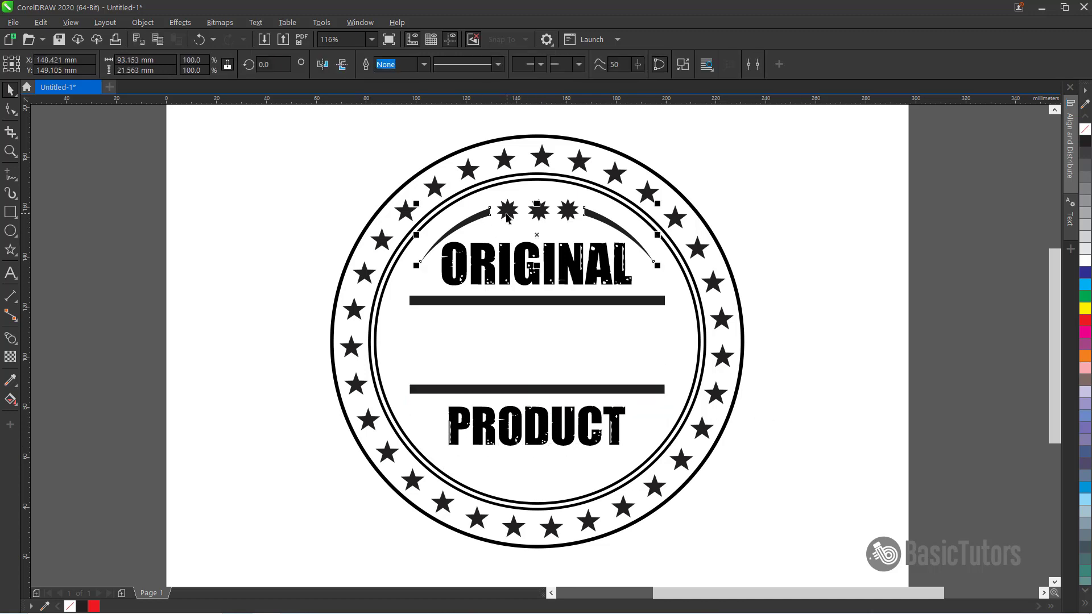
left_click(508, 215, "shift")
left_click(537, 217, "shift")
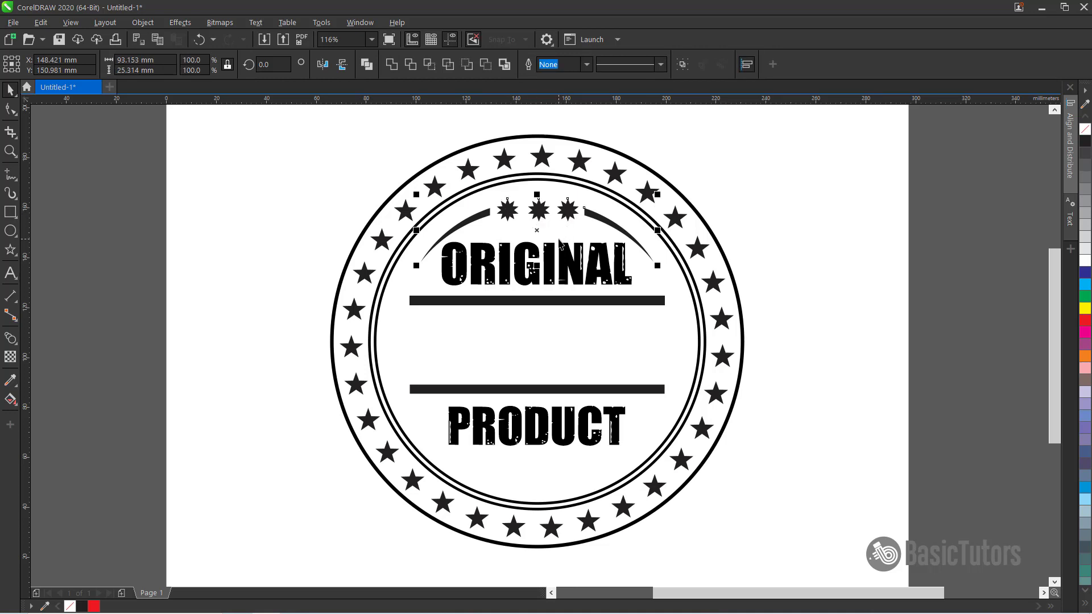
key("ctrl+l")
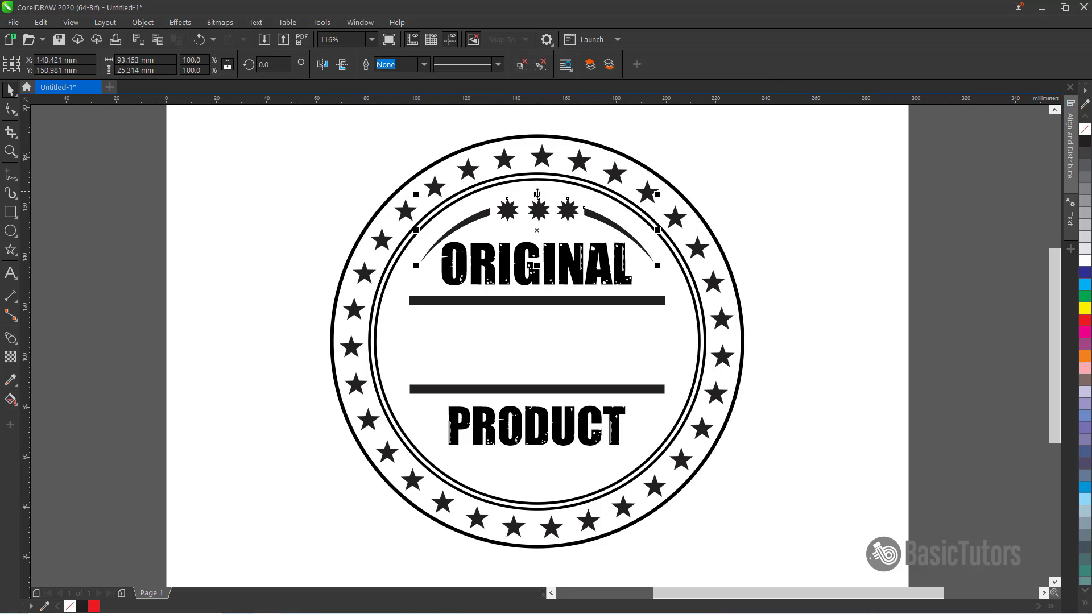
Place a vertically mirrored copy of the grouped arcs and starbursts straight below, around the underside of PRODUCT.
left_click_drag(537, 194, 535, 458)
right_click(550, 291)
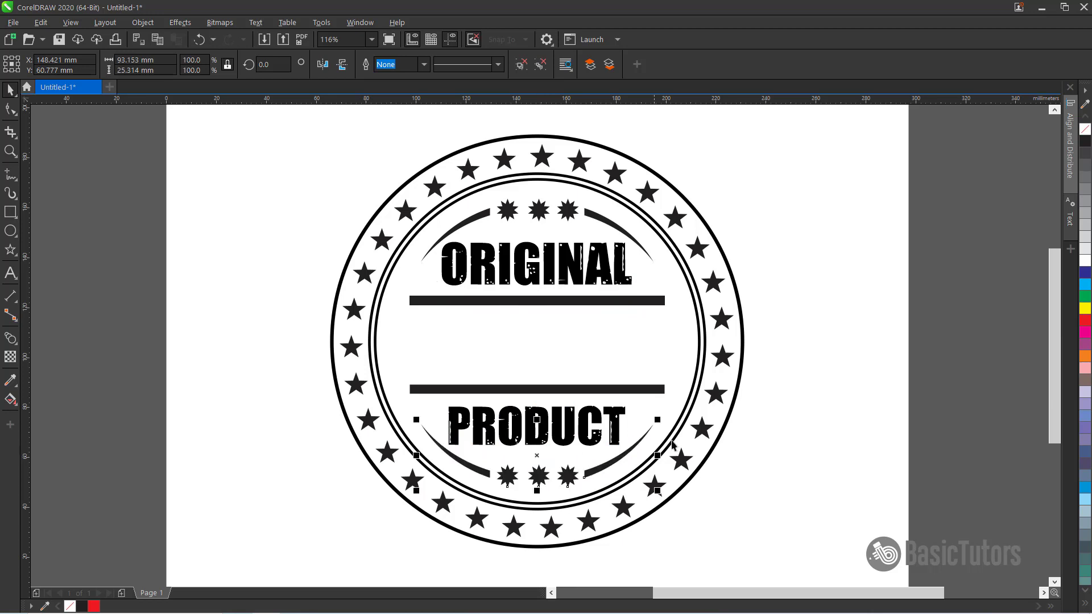
left_click(848, 328)
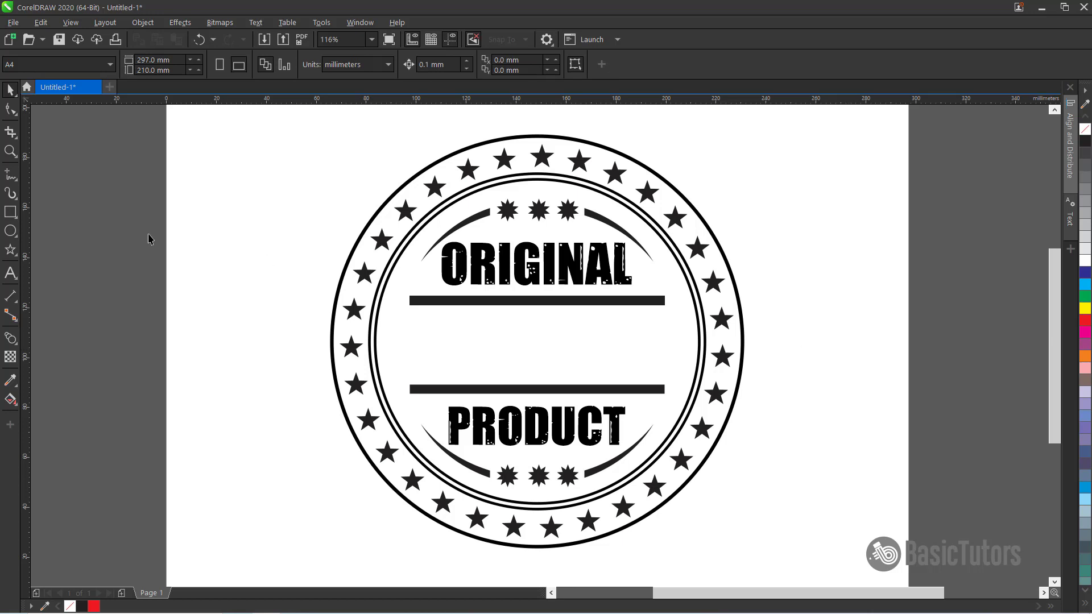
Draw an upright ellipse about 22 by 29 mm beside the stamp and a three-segment zigzag line crossing it from top to bottom.
left_click(10, 231)
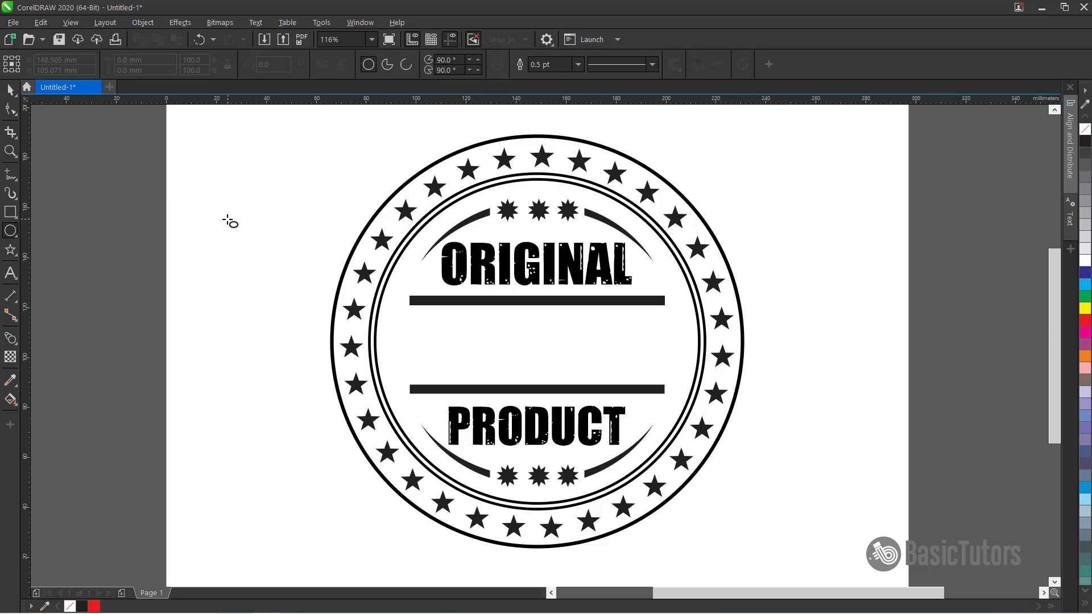
left_click_drag(227, 219, 283, 293)
left_click(10, 175)
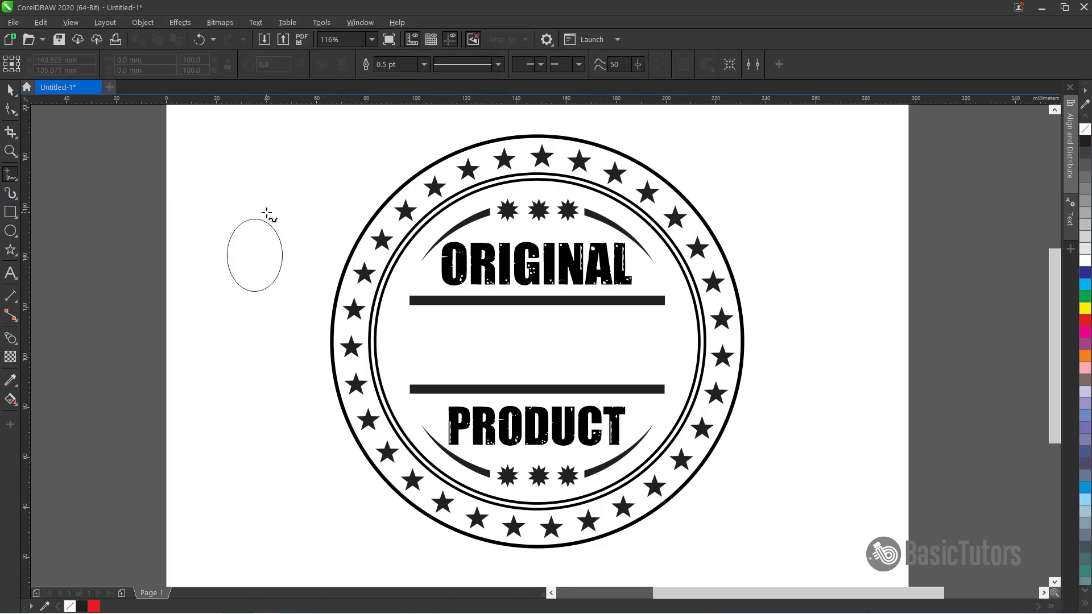
left_click(263, 215)
left_click(255, 236)
left_click(256, 238)
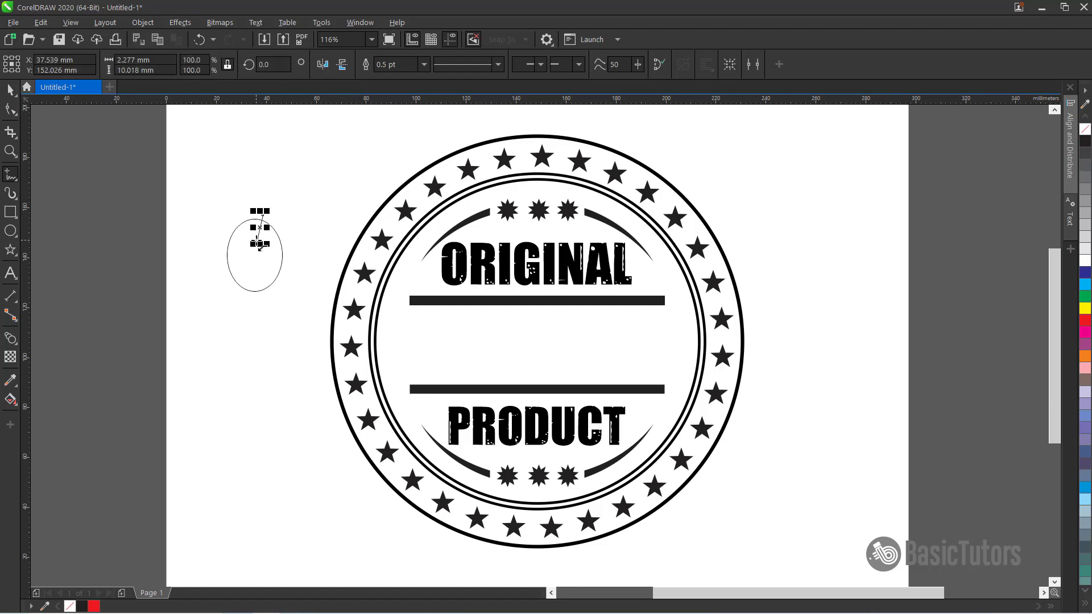
left_click(257, 241)
double_click(268, 262)
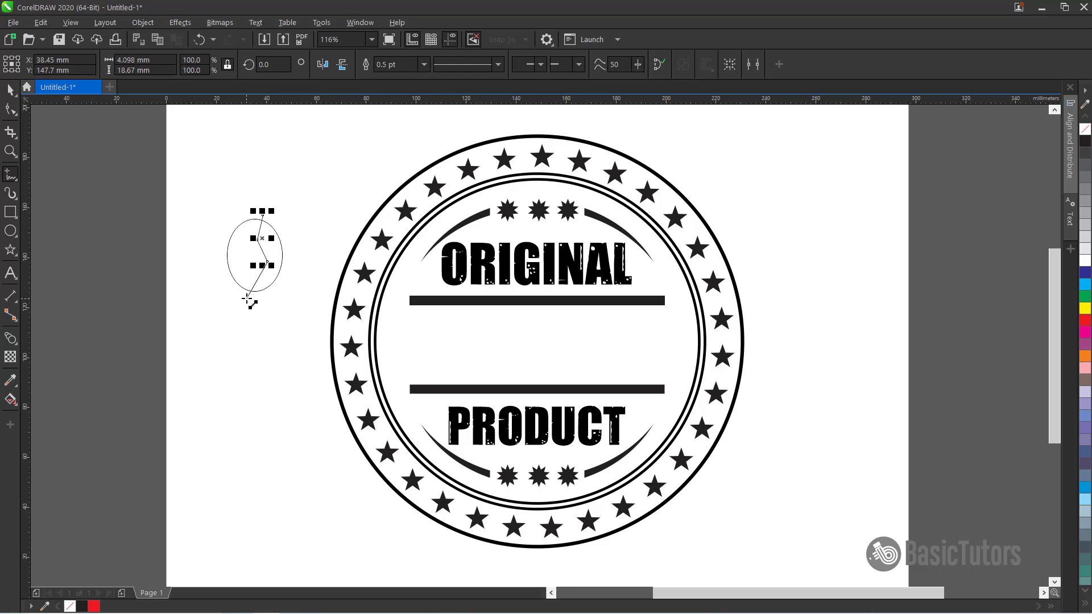
left_click(250, 295)
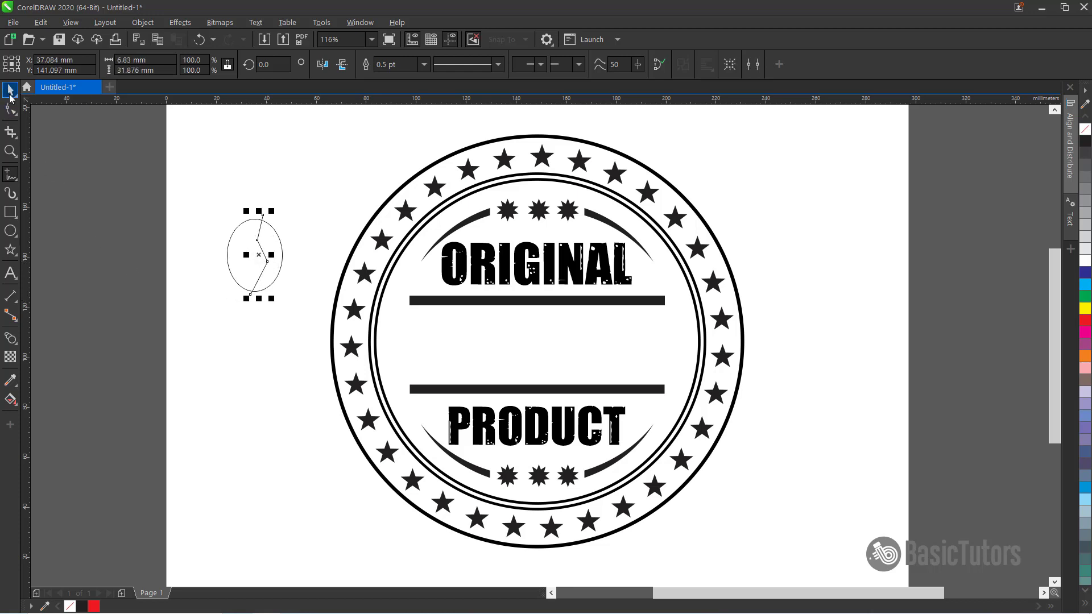
Set the zigzag line's outline width to 6 pt.
left_click(10, 90)
left_click_drag(408, 64, 330, 70)
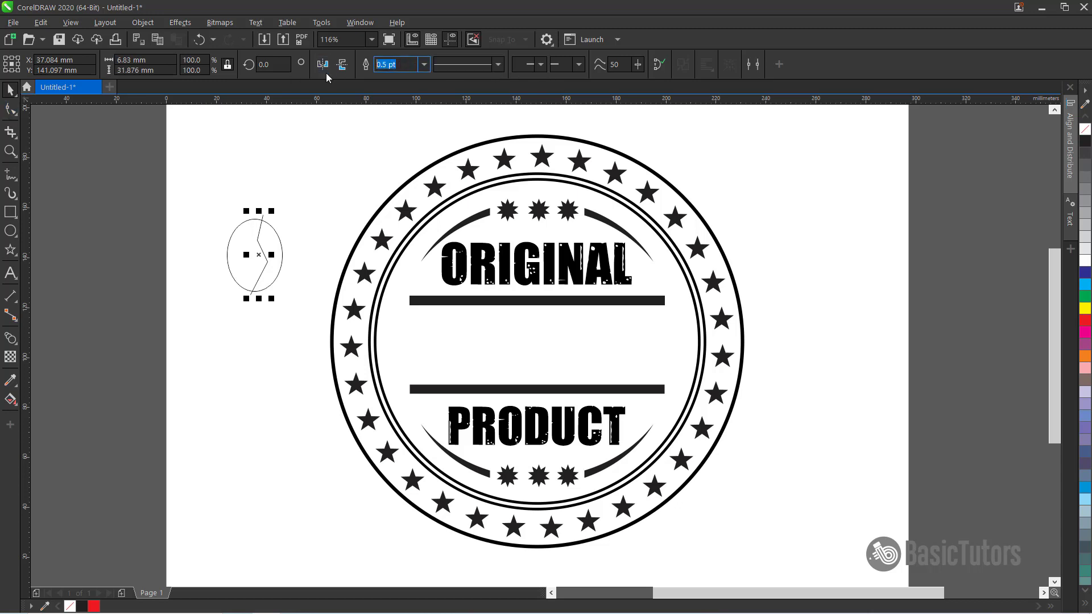
type("3")
key("Return")
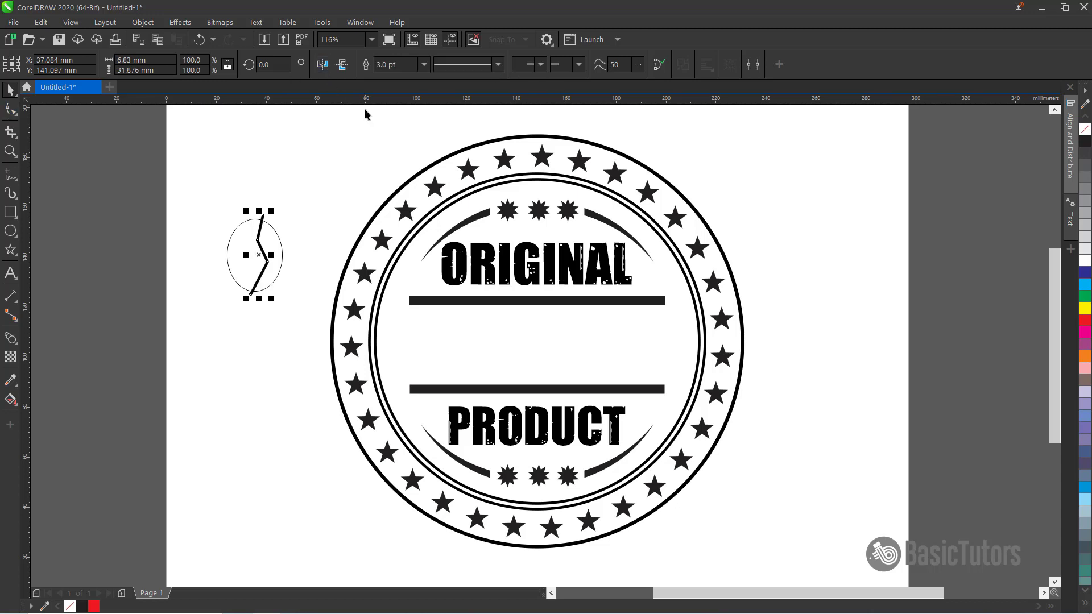
left_click_drag(403, 64, 336, 69)
type("6")
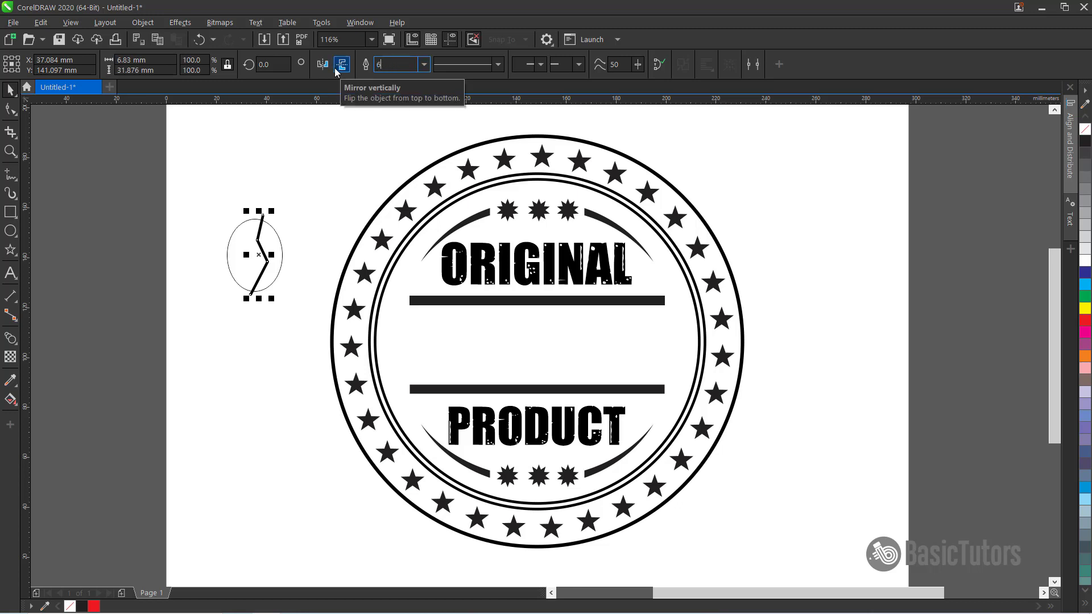
key("Return")
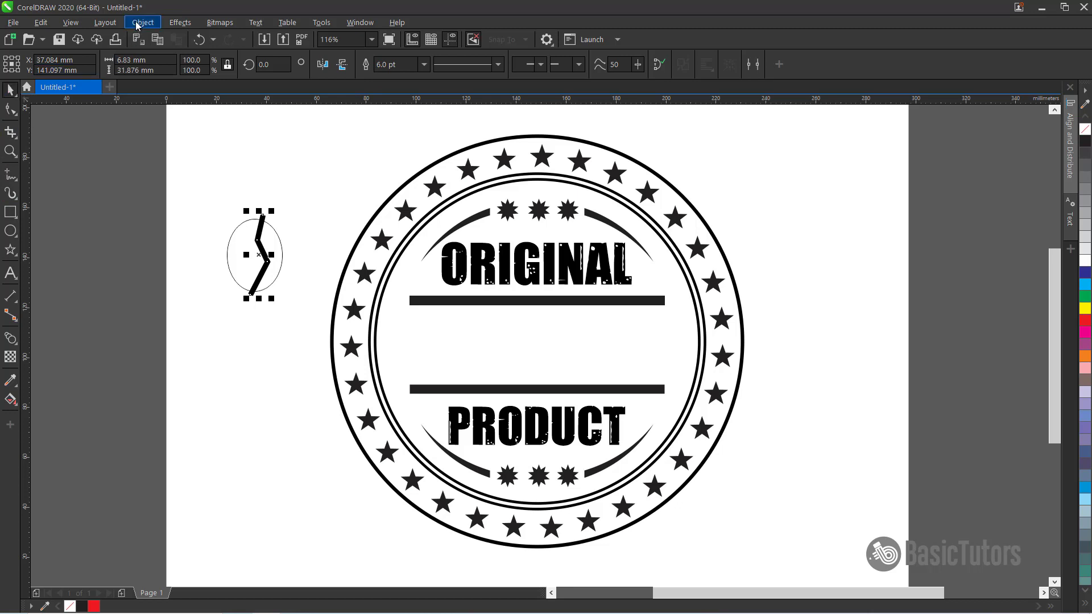
Convert the zigzag line's uppermost segment to a curve and bow it slightly to the left.
double_click(259, 241)
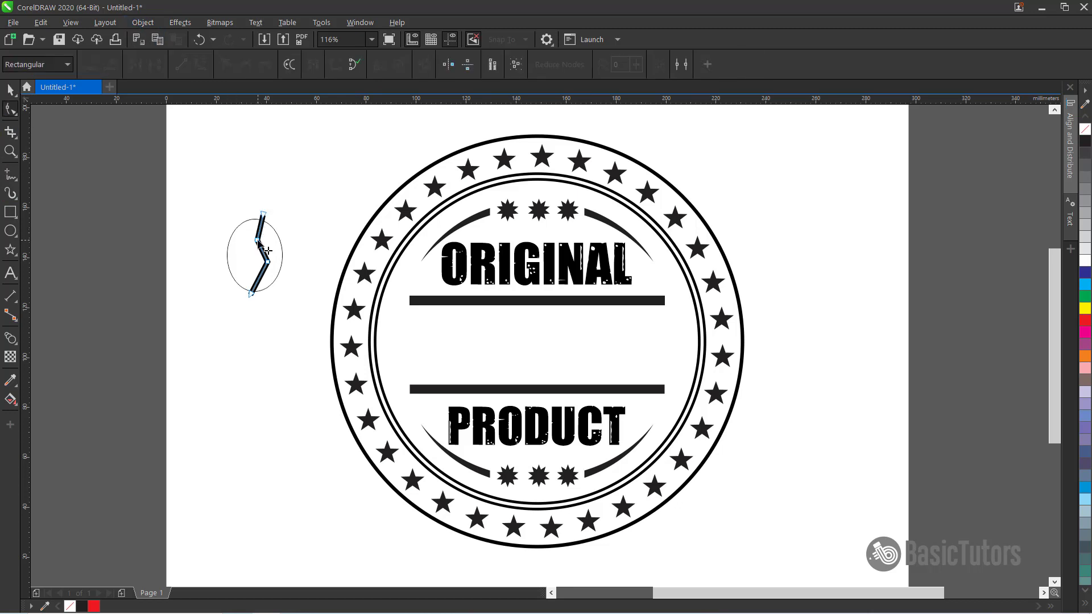
left_click(263, 230)
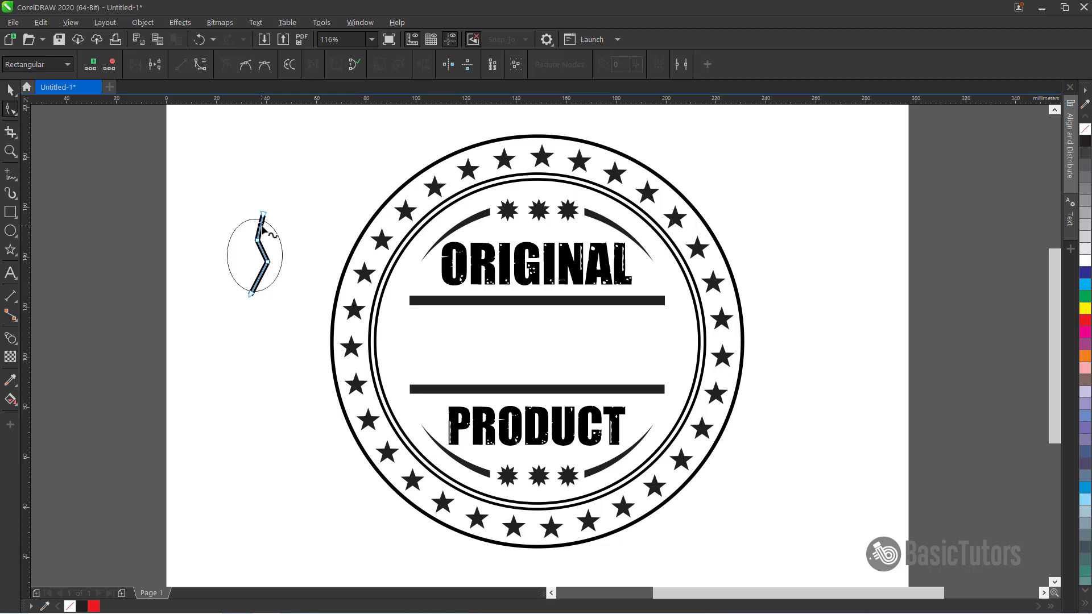
right_click(263, 228)
left_click(317, 312)
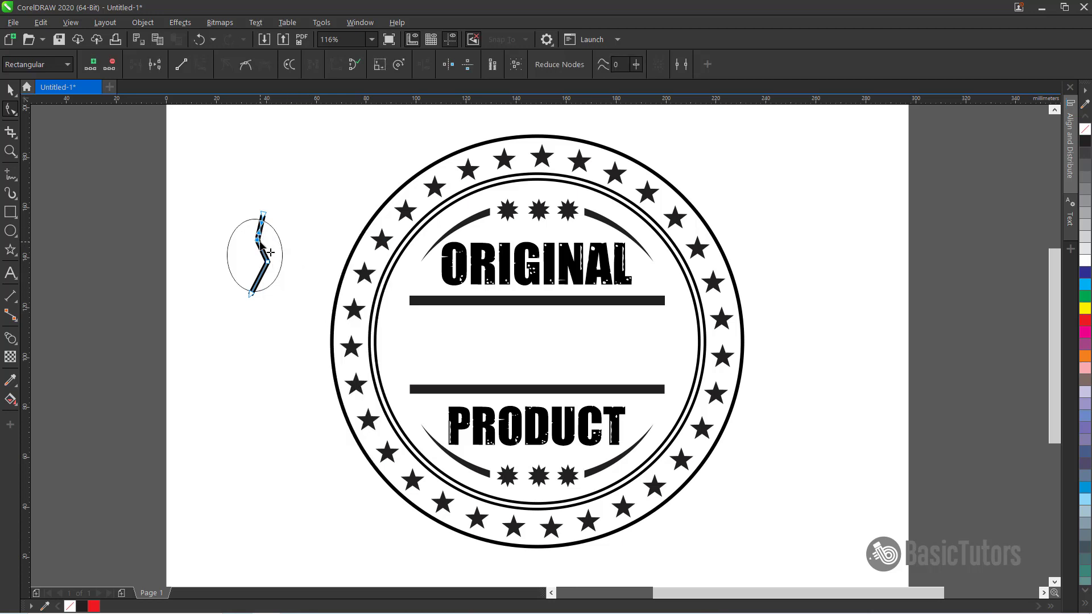
key("z")
left_click_drag(200, 188, 371, 374)
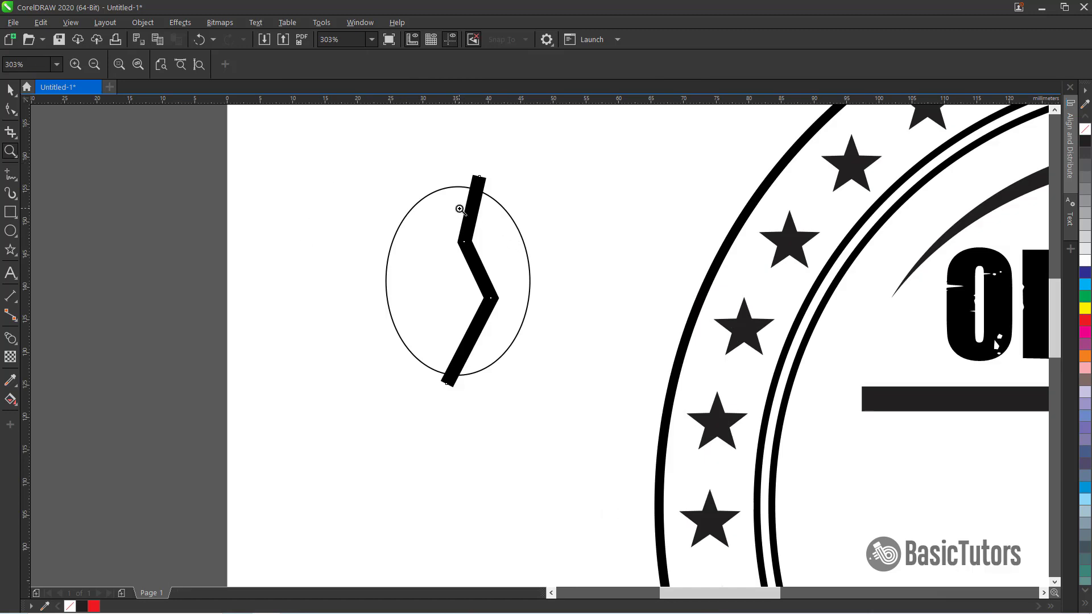
left_click(10, 89)
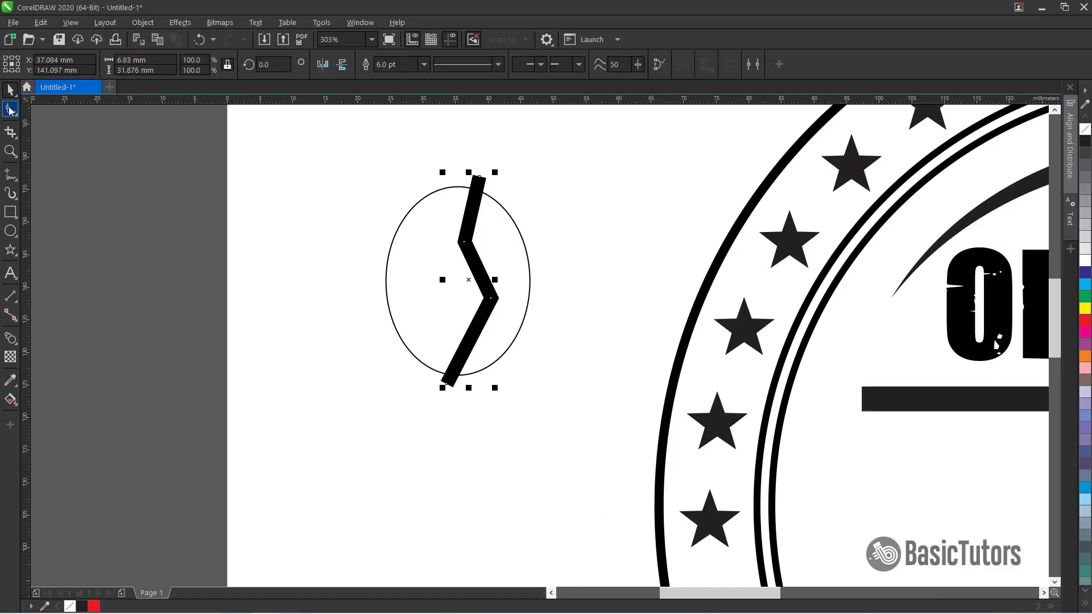
left_click(10, 108)
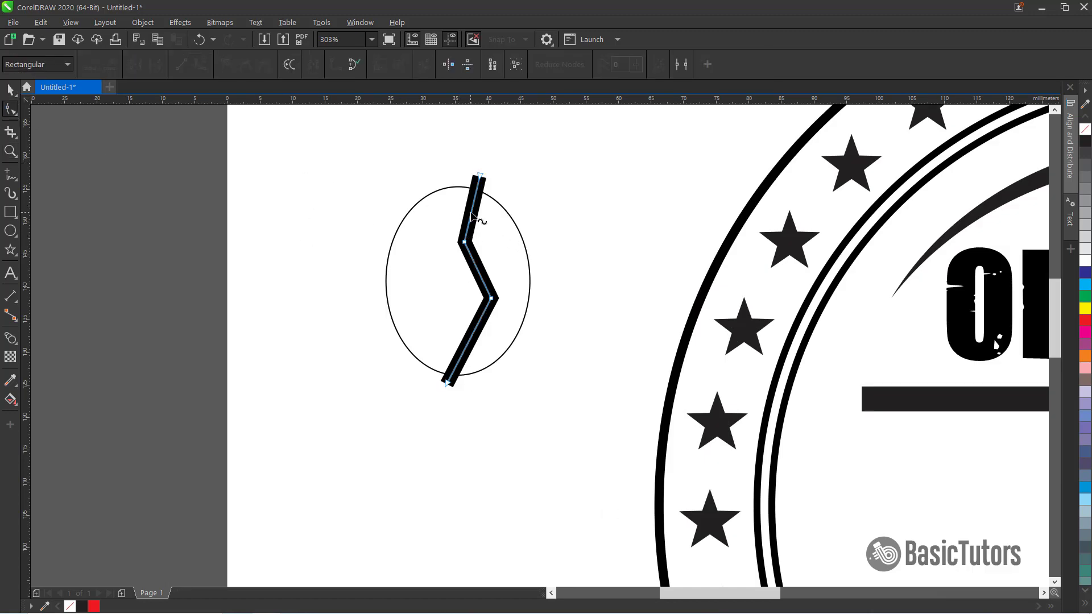
left_click_drag(473, 214, 467, 213)
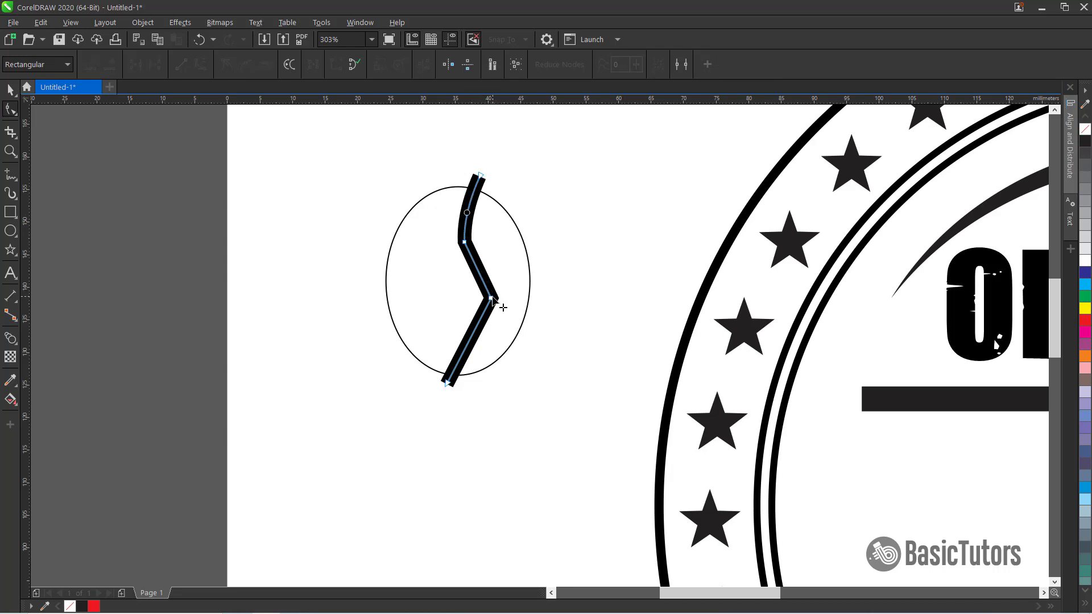
Convert the zigzag line's middle segment to a curve and bow it up to the right.
left_click(492, 298)
right_click(482, 278)
left_click(520, 369)
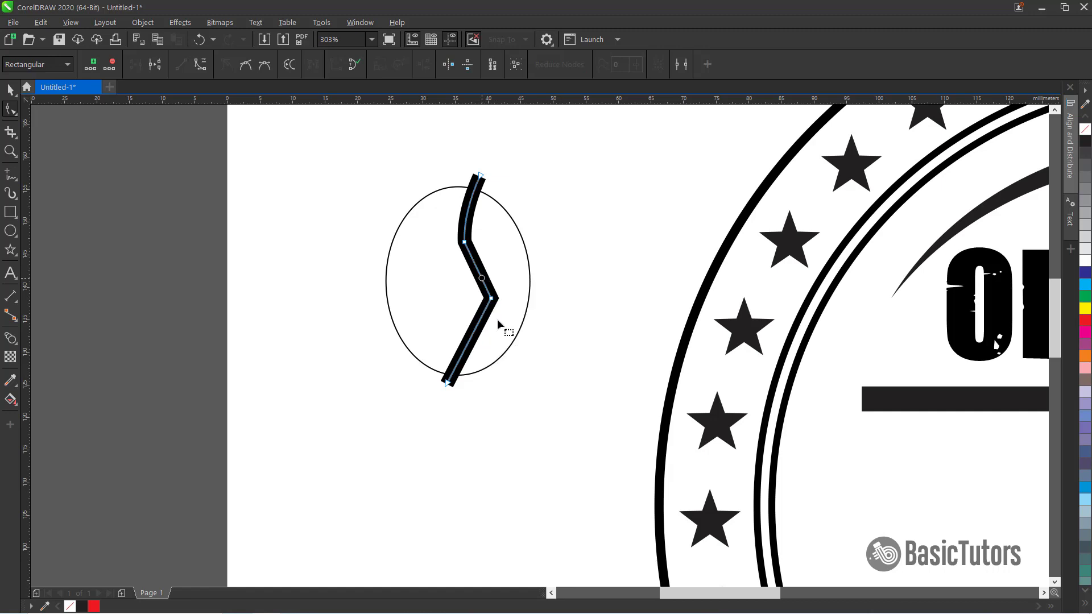
left_click_drag(478, 272, 483, 266)
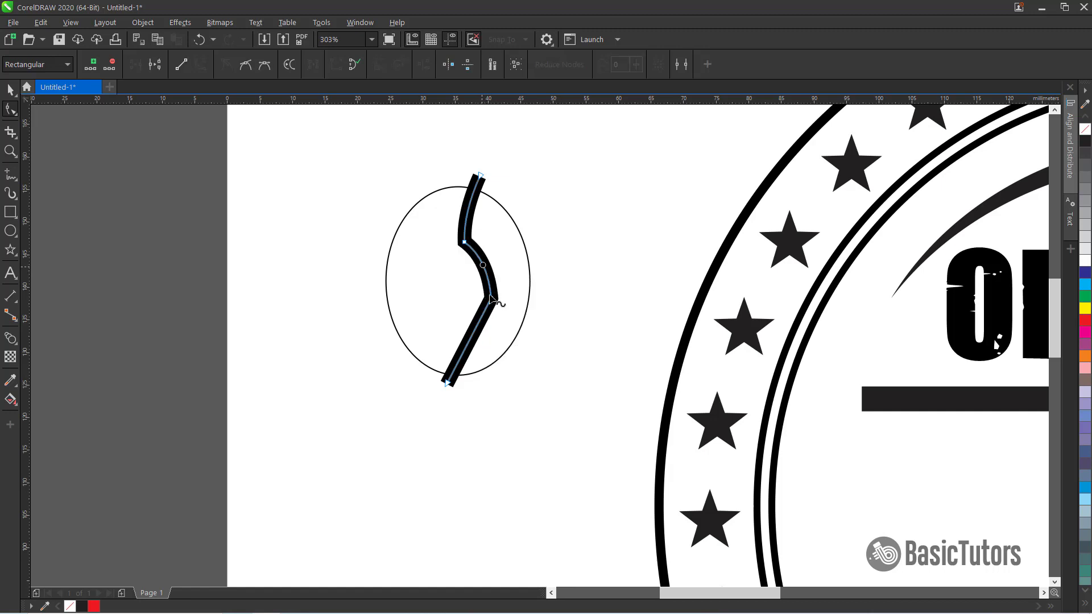
Convert the lowest segment to a curve bowed outward and delete the node joining it to the middle segment.
right_click(476, 328)
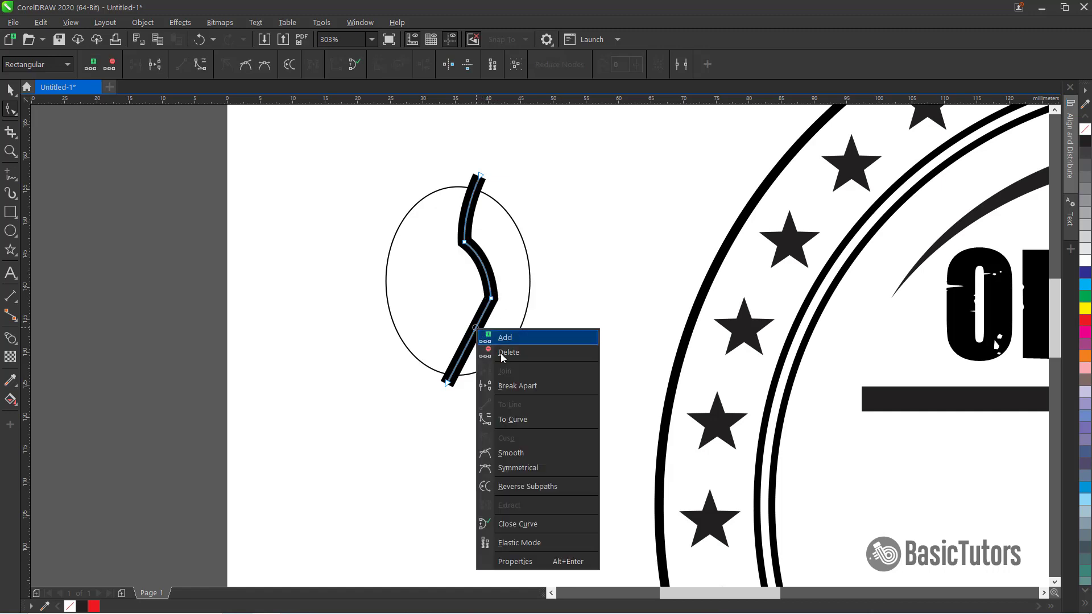
left_click(520, 418)
left_click_drag(484, 345, 479, 340)
double_click(491, 298)
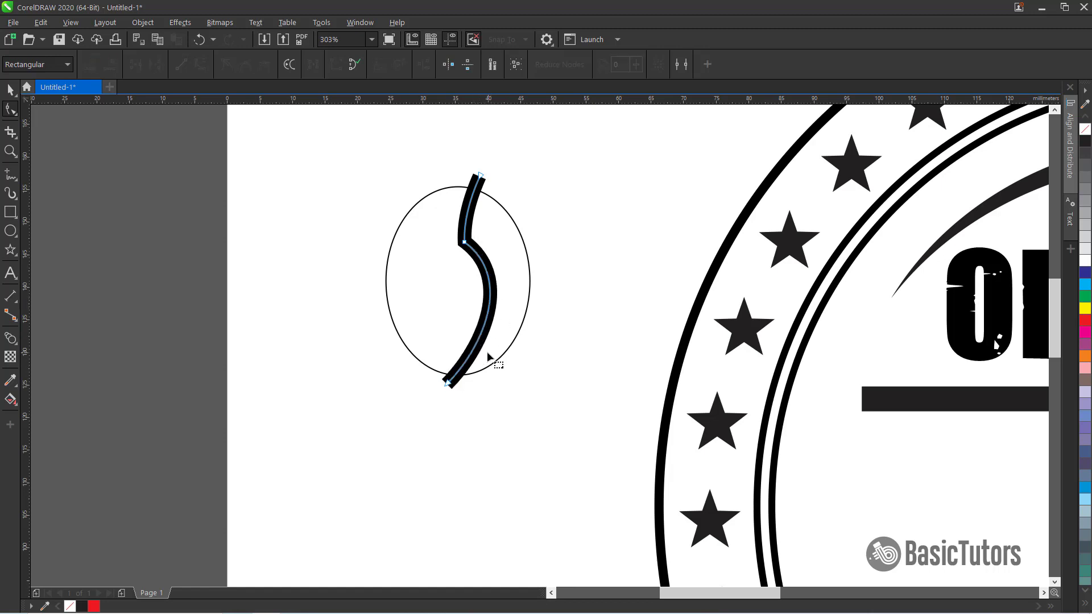
Reshape the lower part of the line into a flowing S-curve and delete its remaining inner node.
left_click(465, 243)
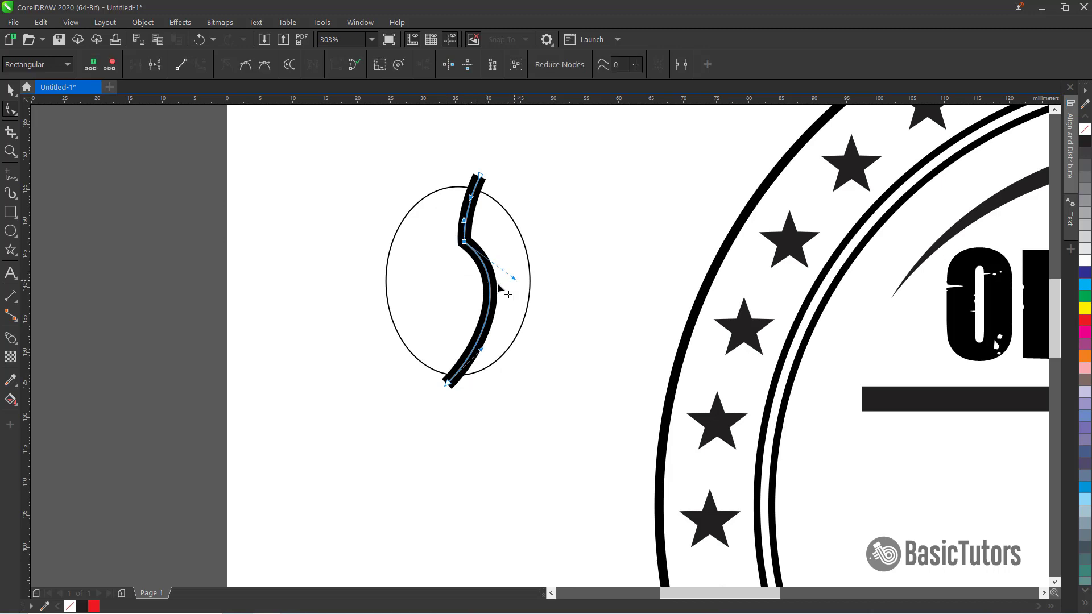
left_click_drag(498, 288, 536, 290)
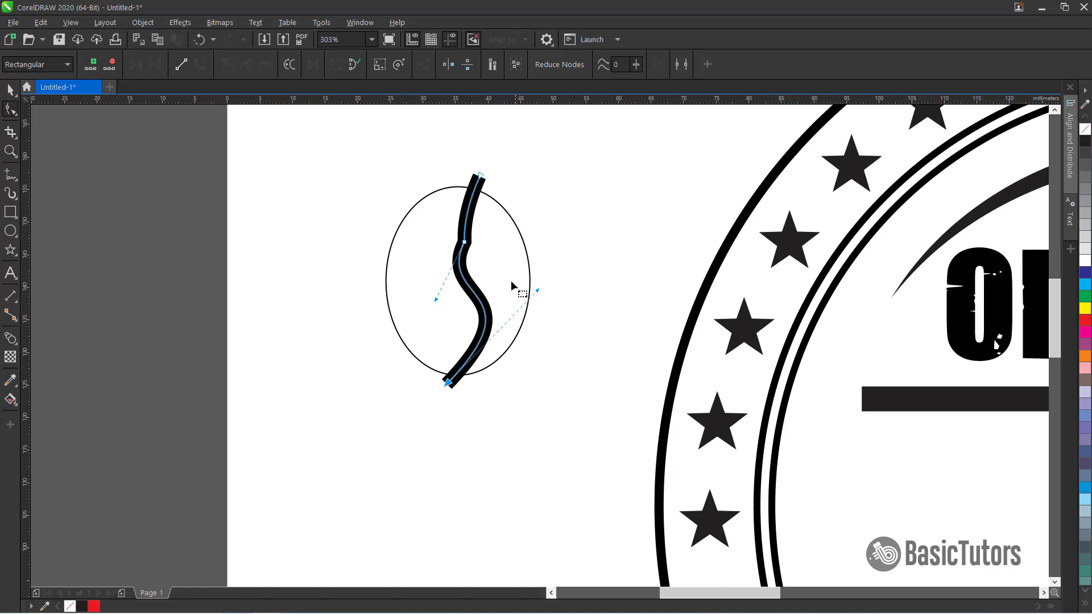
double_click(465, 243)
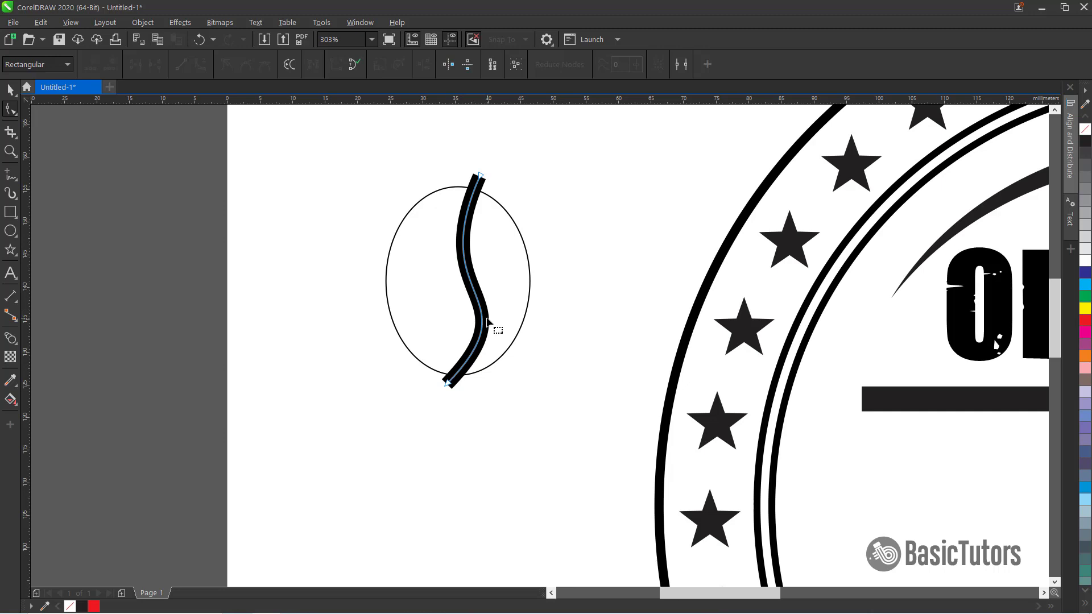
Convert the outline of the S-shaped line to an object.
key("space")
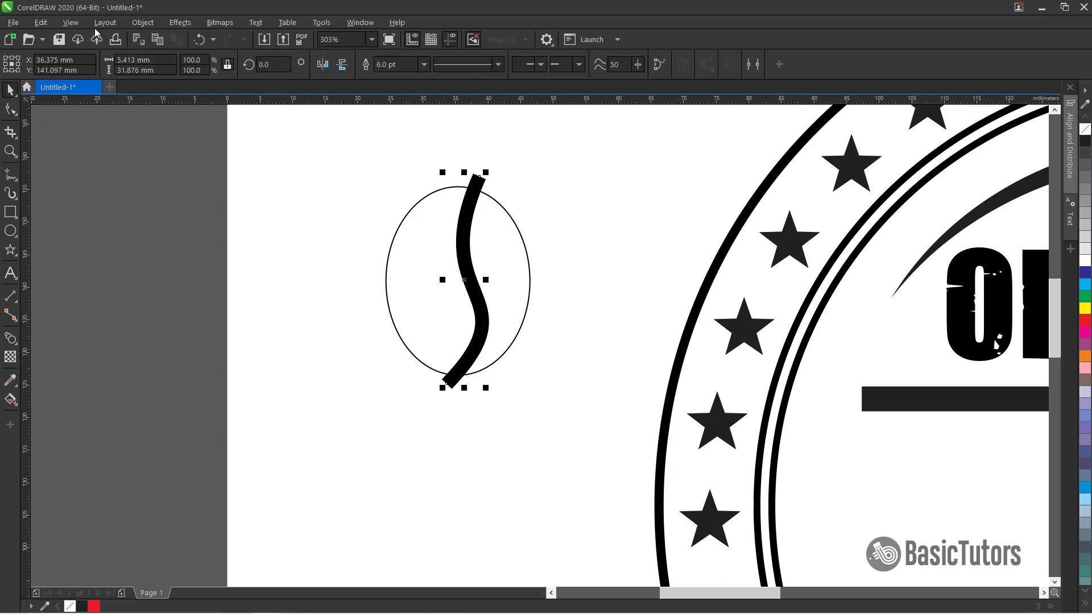
left_click(142, 22)
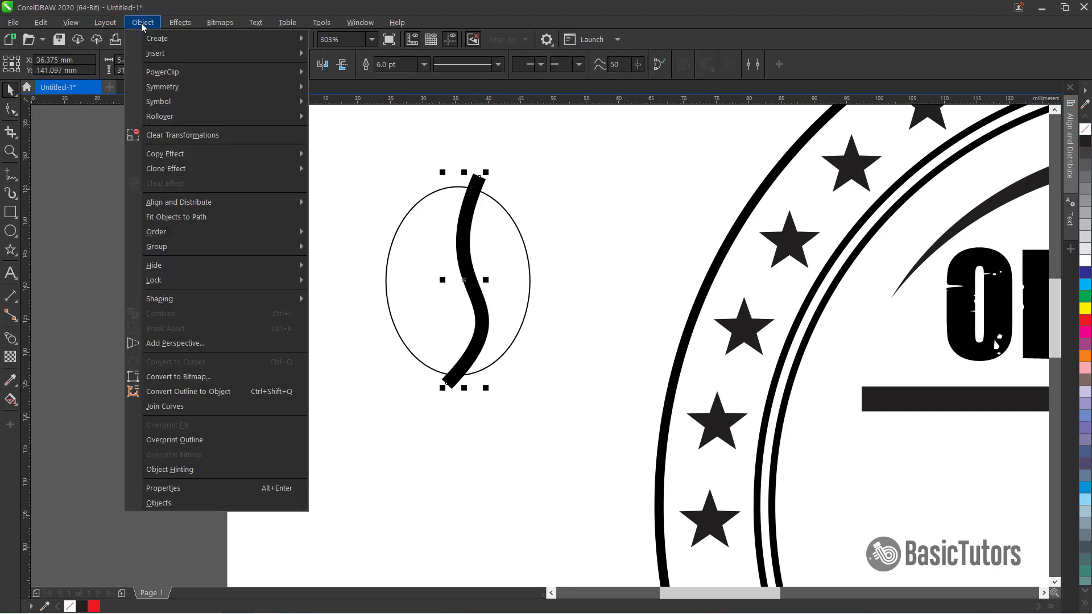
left_click(238, 391)
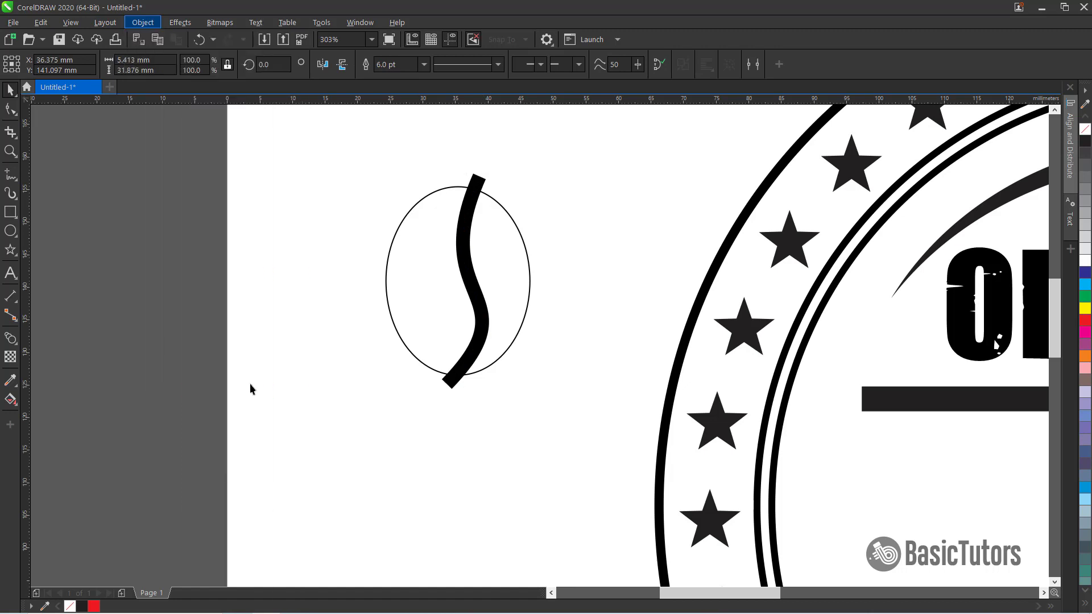
Trim the ellipse with the S-shaped strip and delete the strip.
left_click(490, 199)
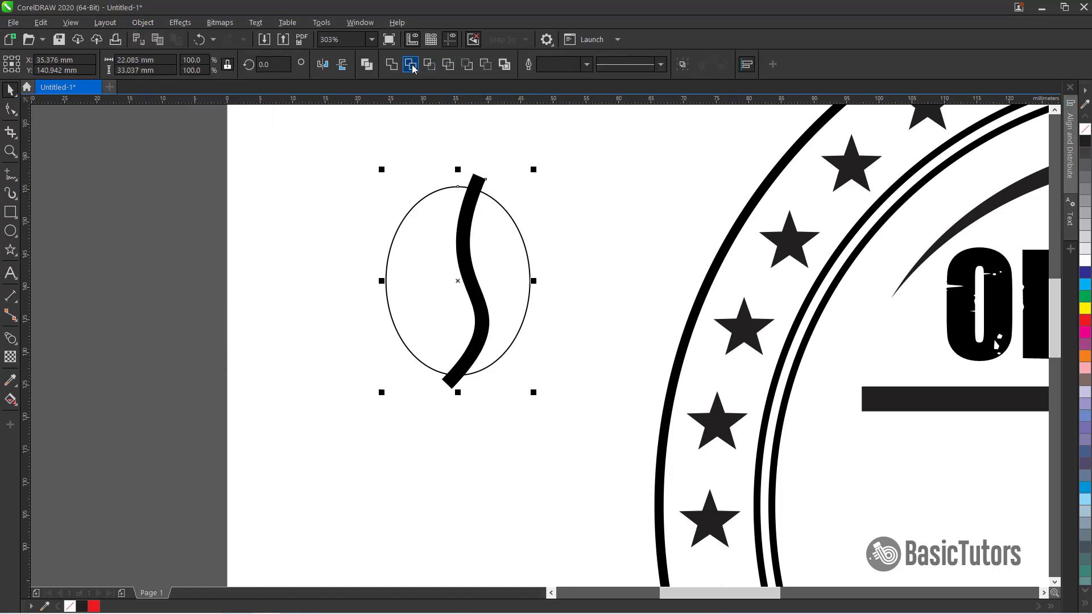
left_click(531, 166)
left_click(478, 182)
key("Delete")
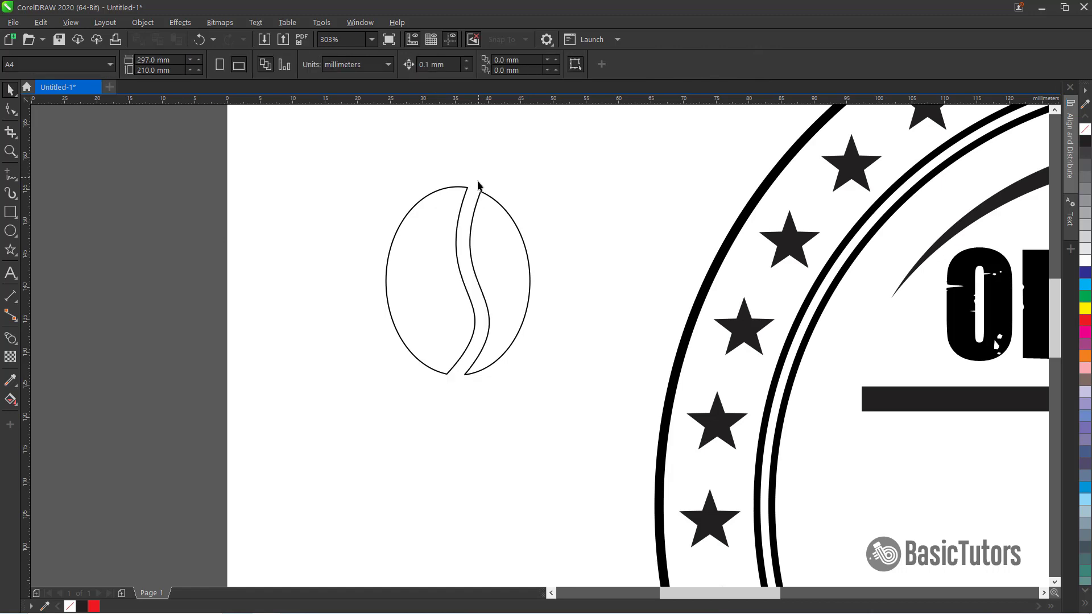
Fill the split ellipse with black and remove its outline.
left_click(477, 211)
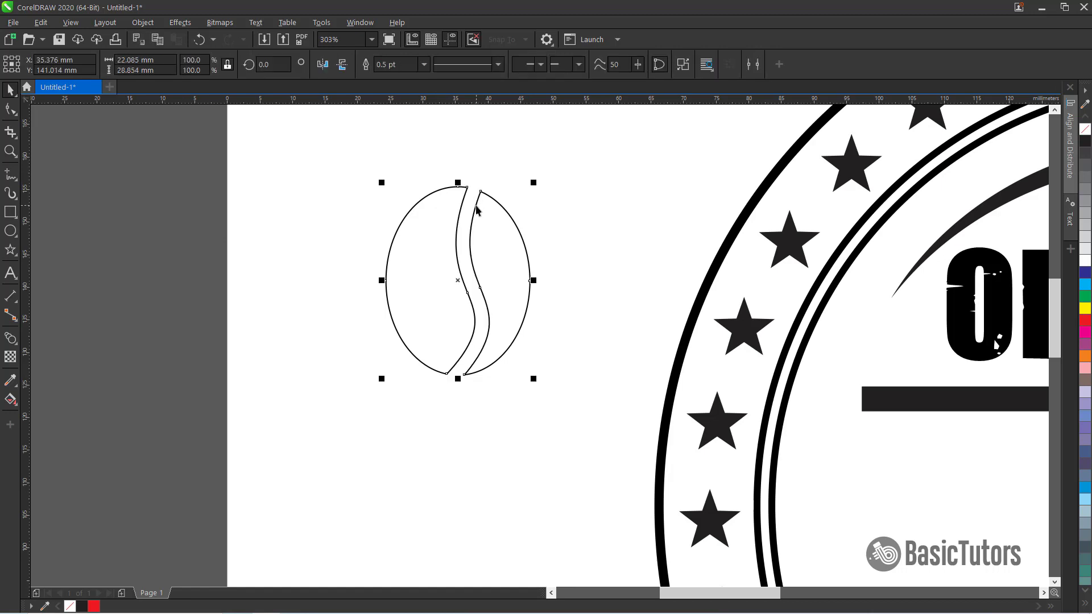
left_click(1086, 141)
right_click(1086, 130)
left_click(550, 310)
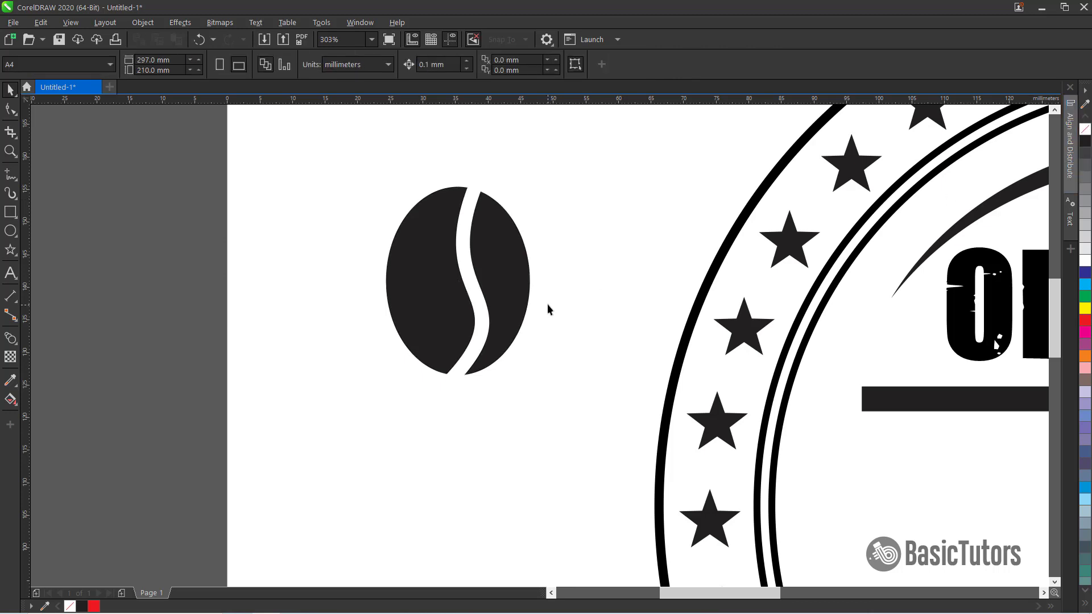
scroll(549, 327, "down", 2)
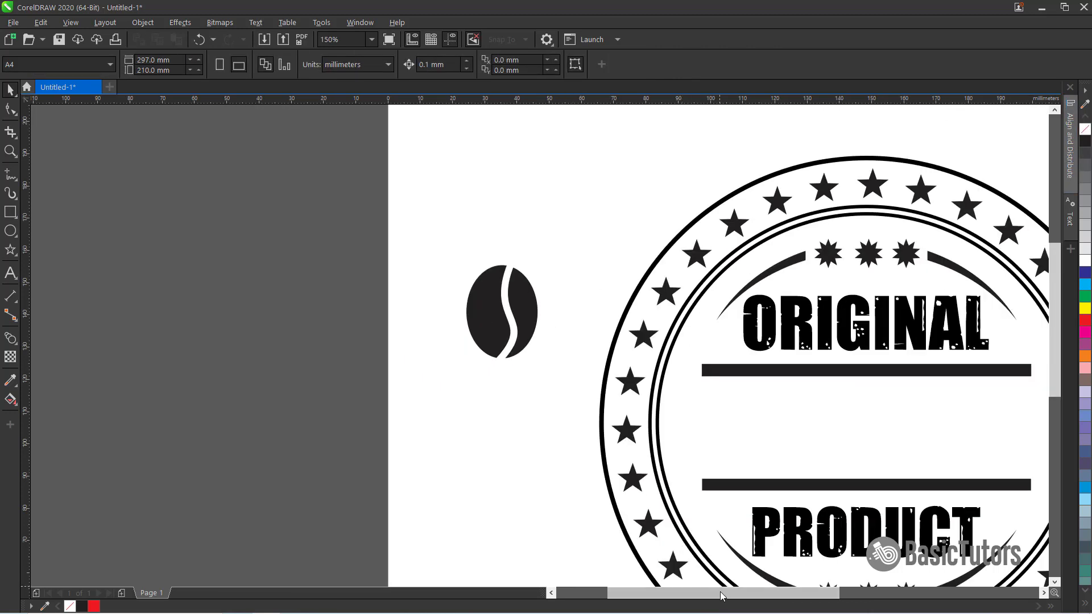
left_click_drag(726, 593, 785, 598)
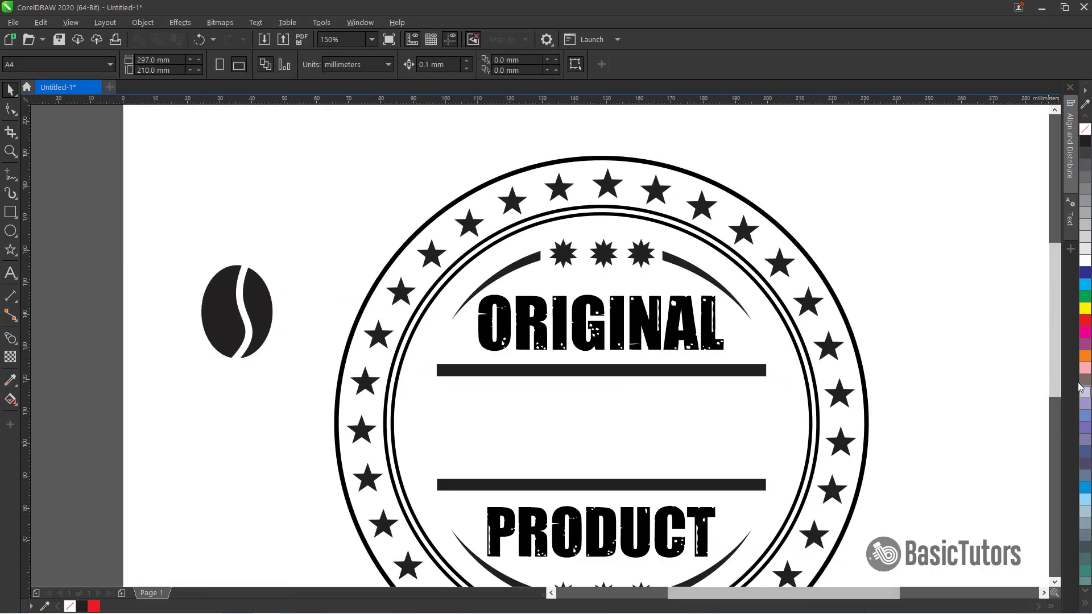
left_click_drag(1056, 374, 1057, 392)
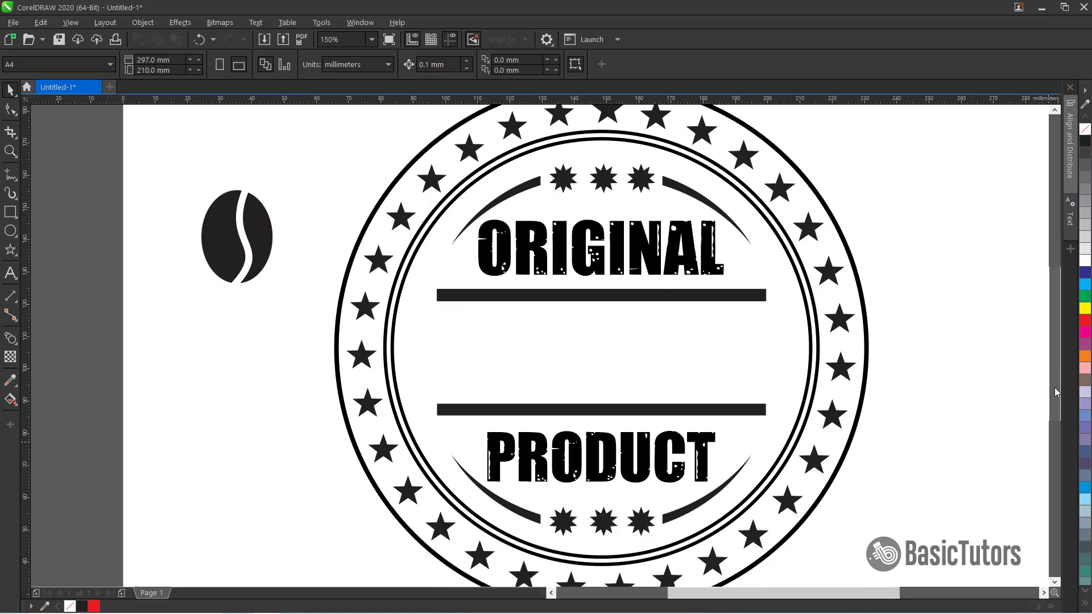
Scale the coffee bean down to about 11 by 14 mm and place it between the two bars near their left ends.
left_click(269, 262)
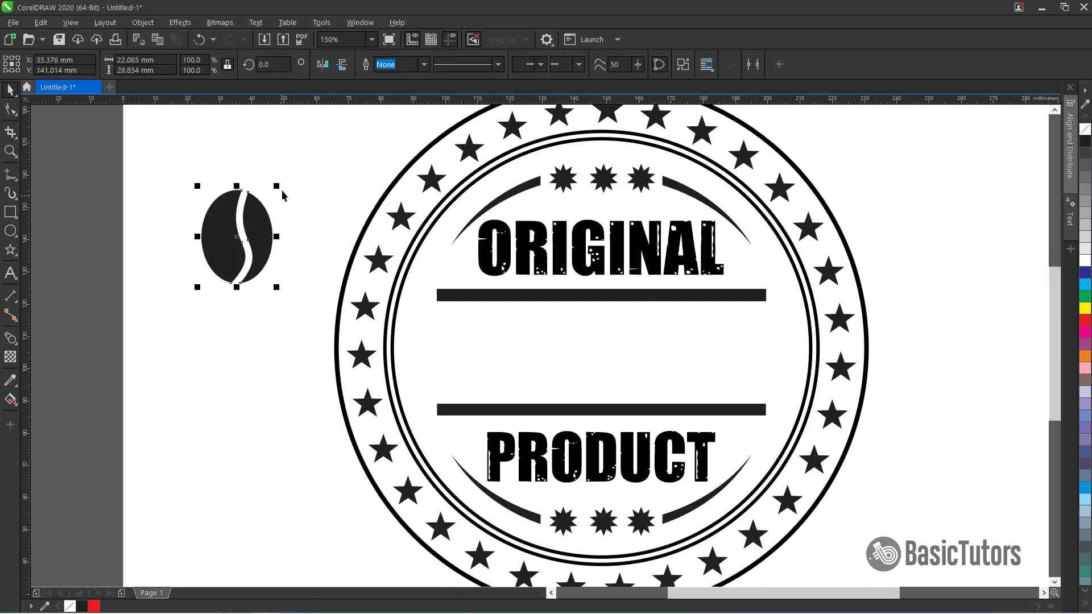
left_click_drag(281, 188, 467, 322)
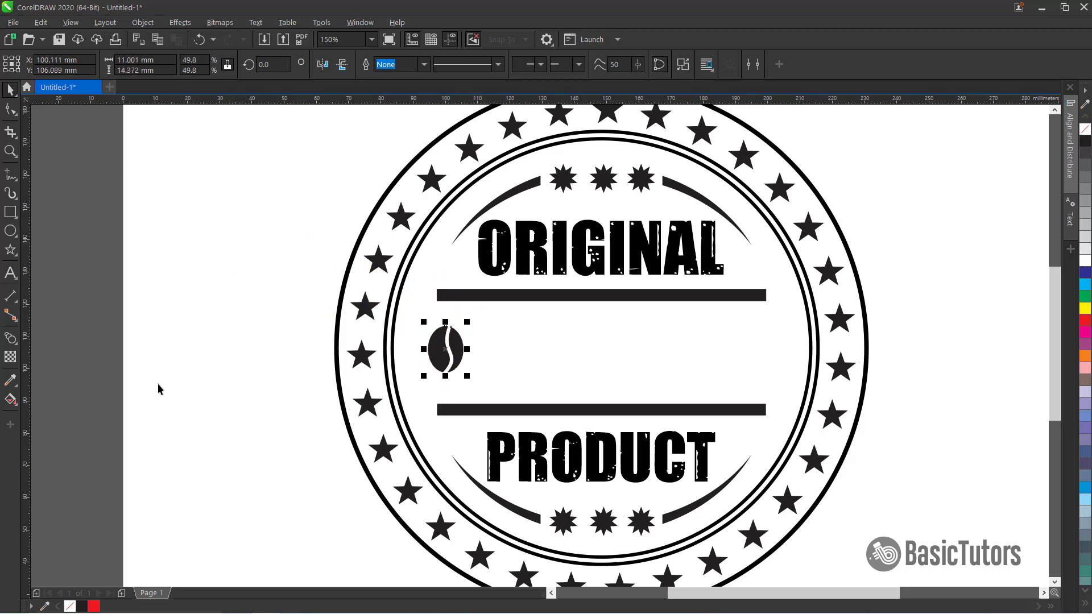
left_click(141, 393)
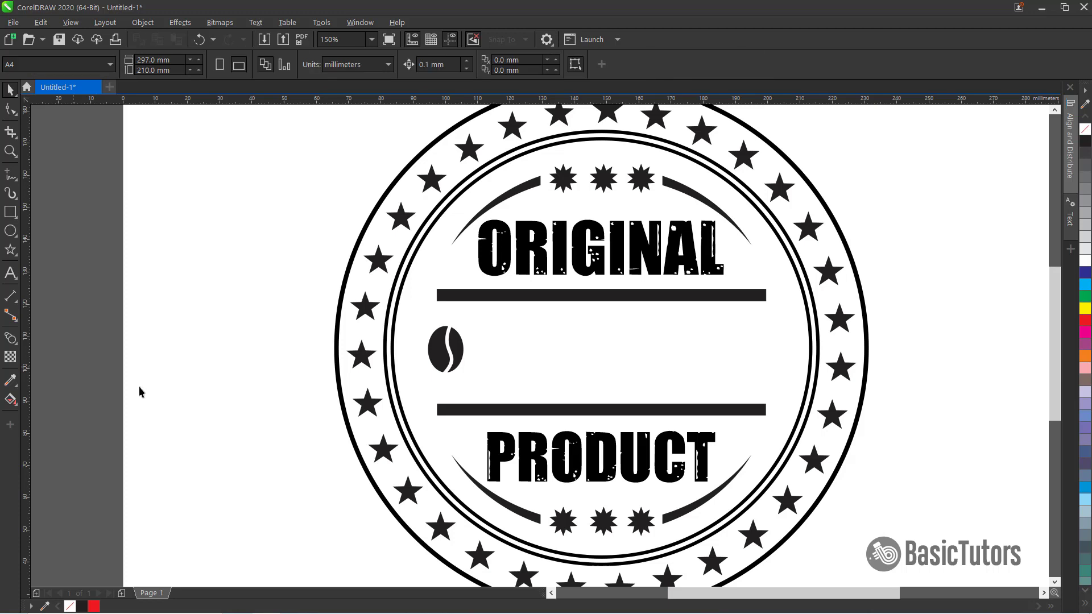
Place a copy of the coffee bean level with it between the bars, near their right ends.
left_click(461, 363)
left_click_drag(445, 349, 754, 348)
left_click(938, 318)
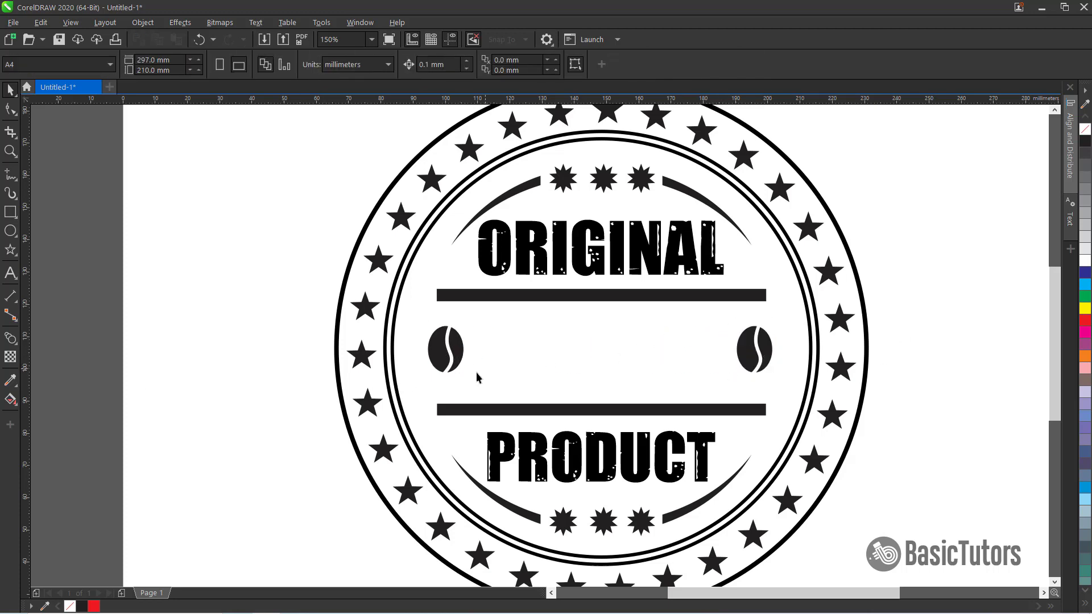
Add the artistic text "Coffee" on the blank page area beside the stamp and set its font to Lobster 1.3.
left_click(12, 275)
left_click(149, 280)
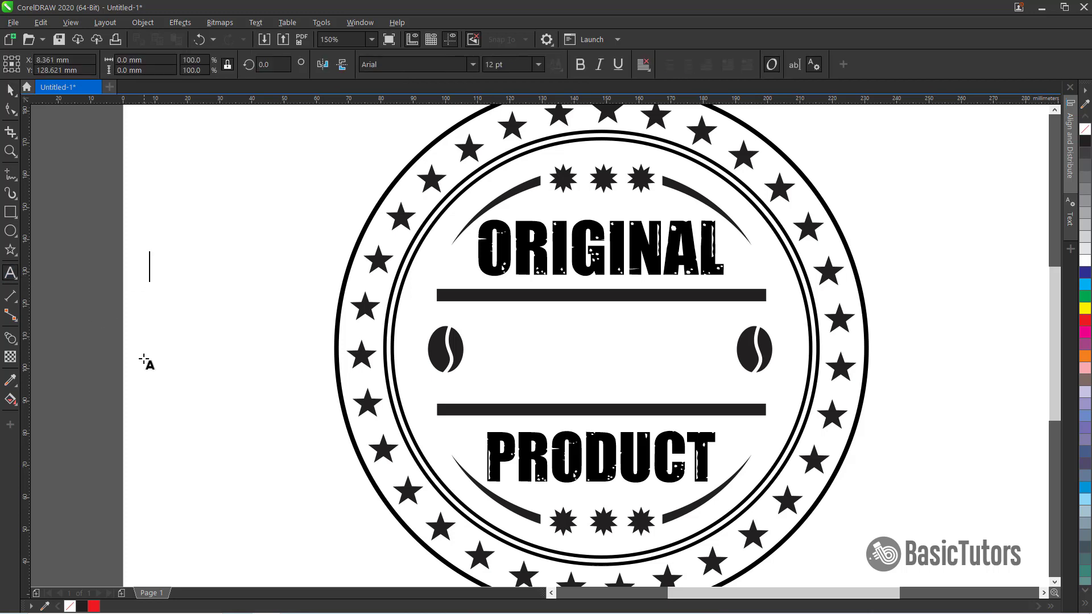
type("C")
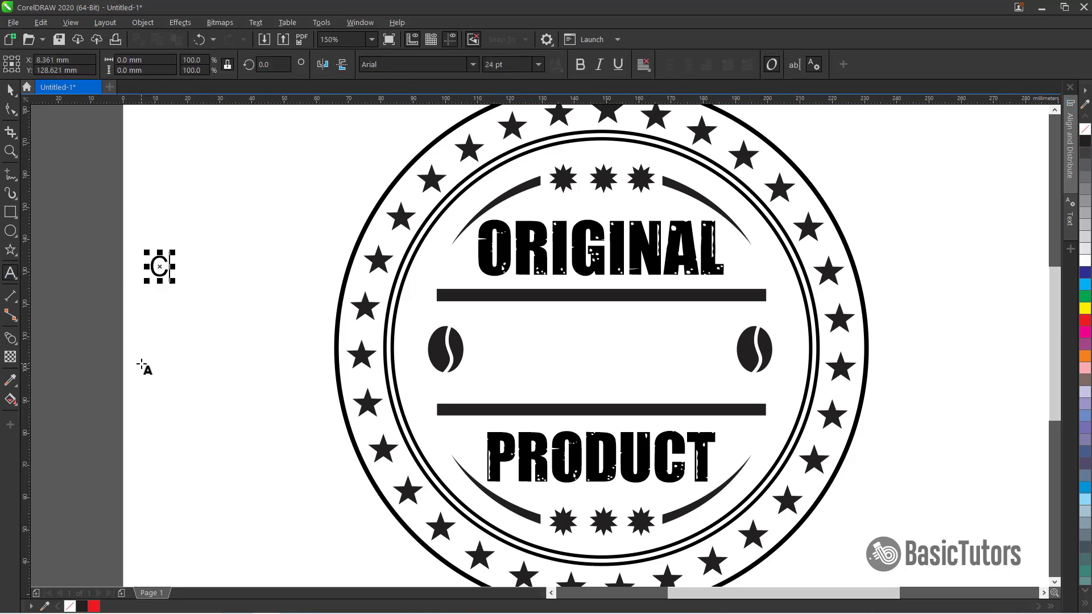
type("offee")
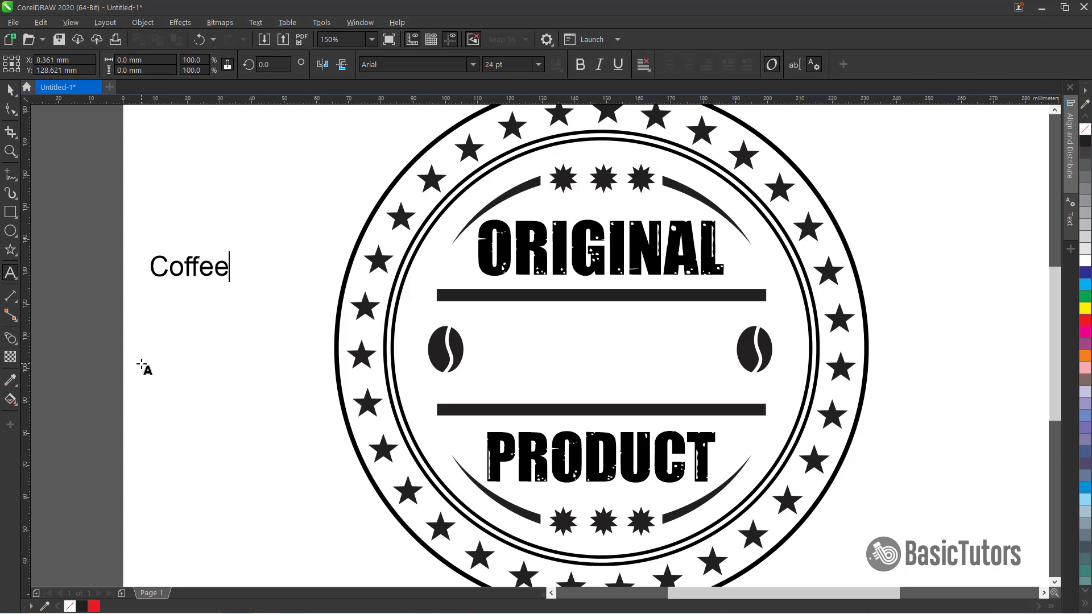
key("ctrl+space")
left_click(401, 66)
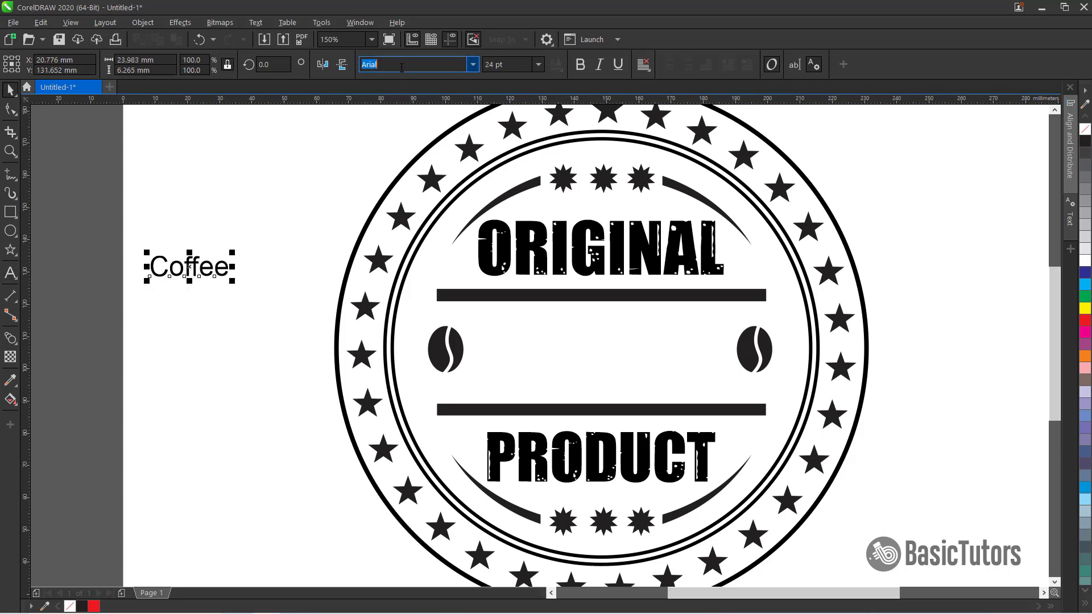
type("Lobster 1.3")
key("Return")
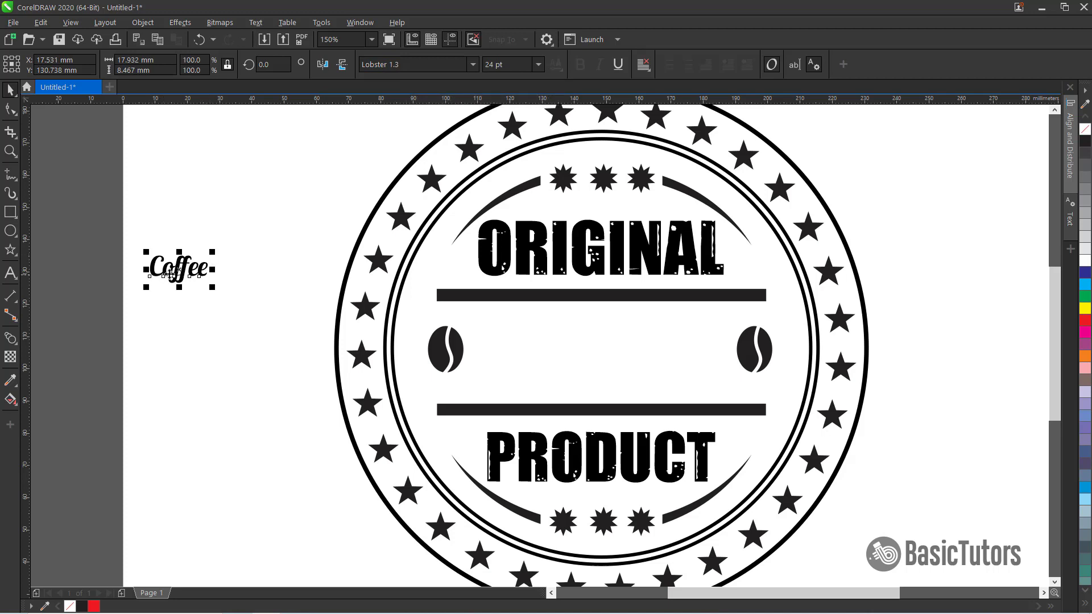
Enlarge the "Coffee" text to about 83 pt and centre it between the two bars and the beans.
left_click_drag(171, 273, 702, 297)
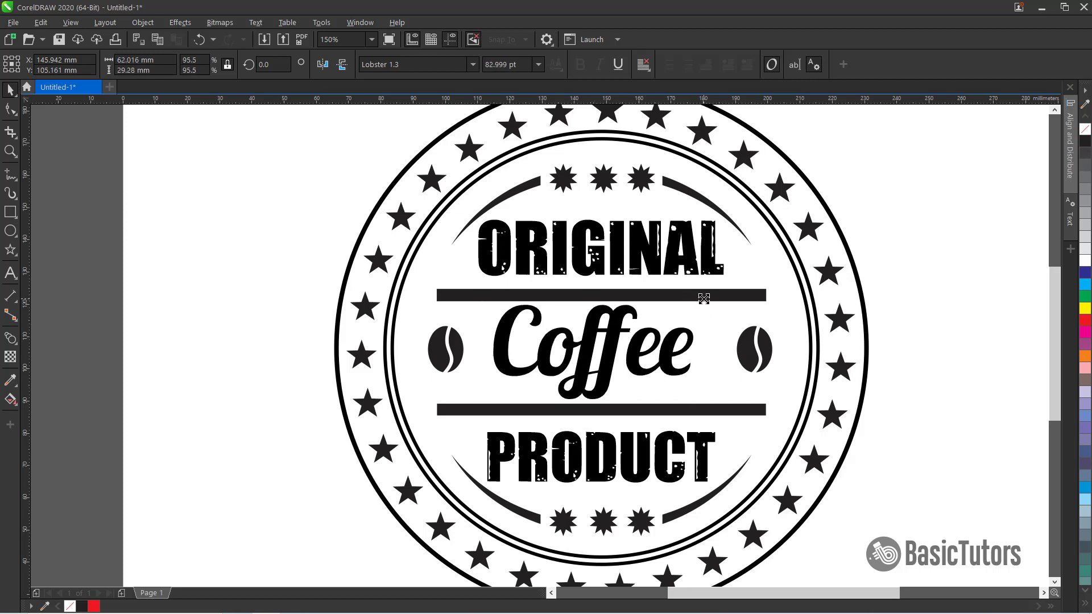
left_click_drag(597, 353, 599, 355)
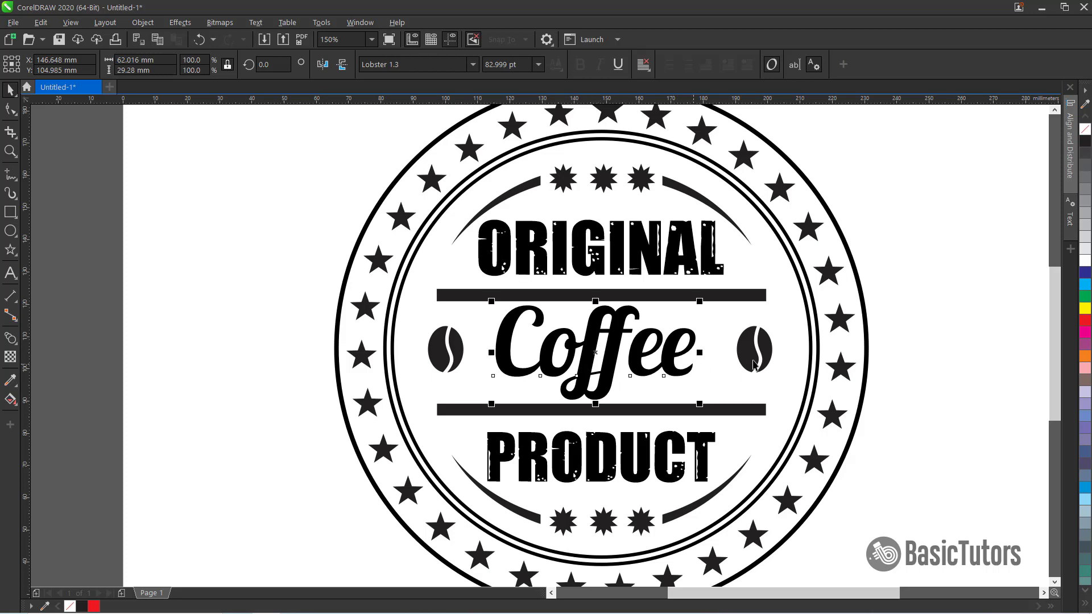
left_click(989, 350)
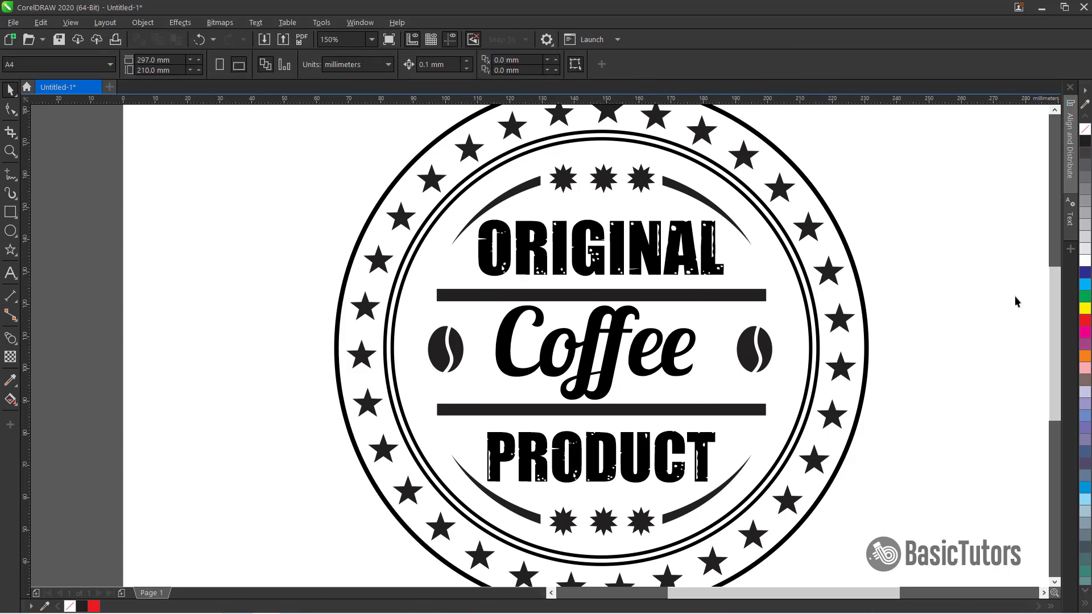
scroll(1049, 311, "down", 2)
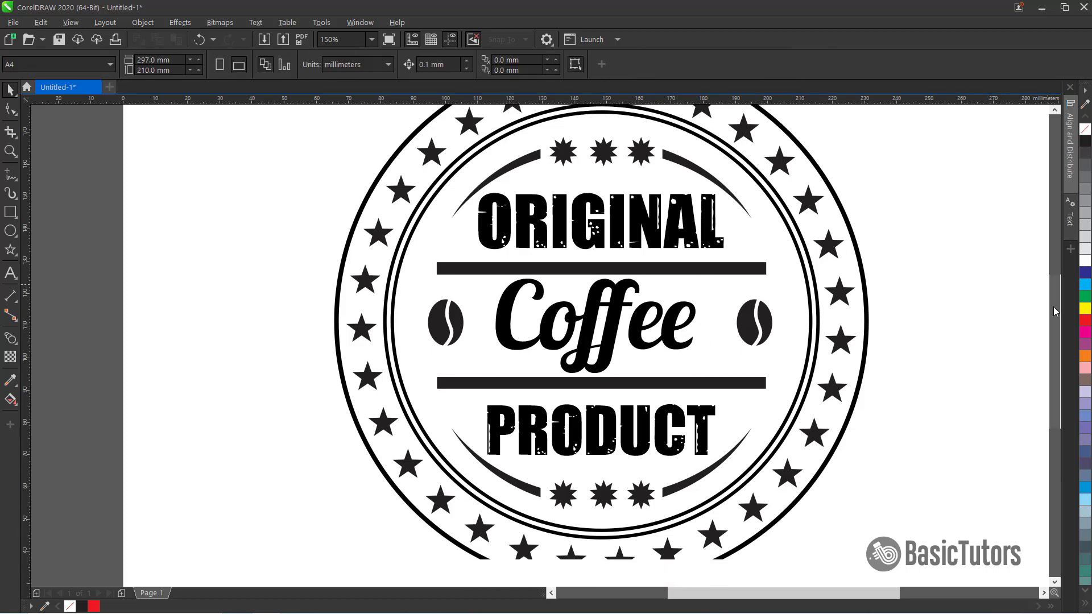
scroll(1049, 311, "up", 1)
scroll(883, 318, "down", 2)
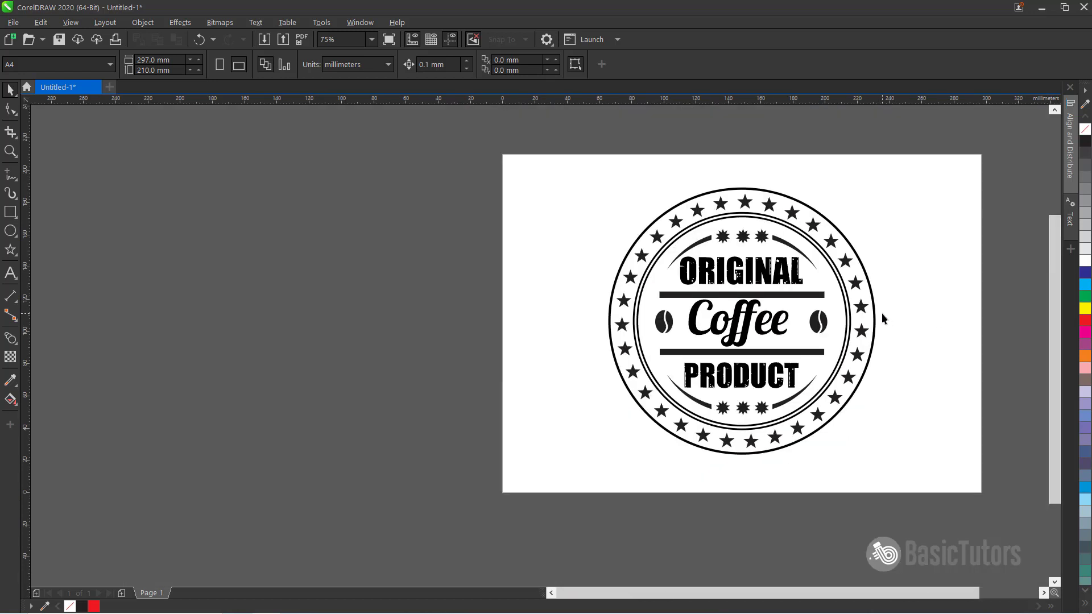
key("z")
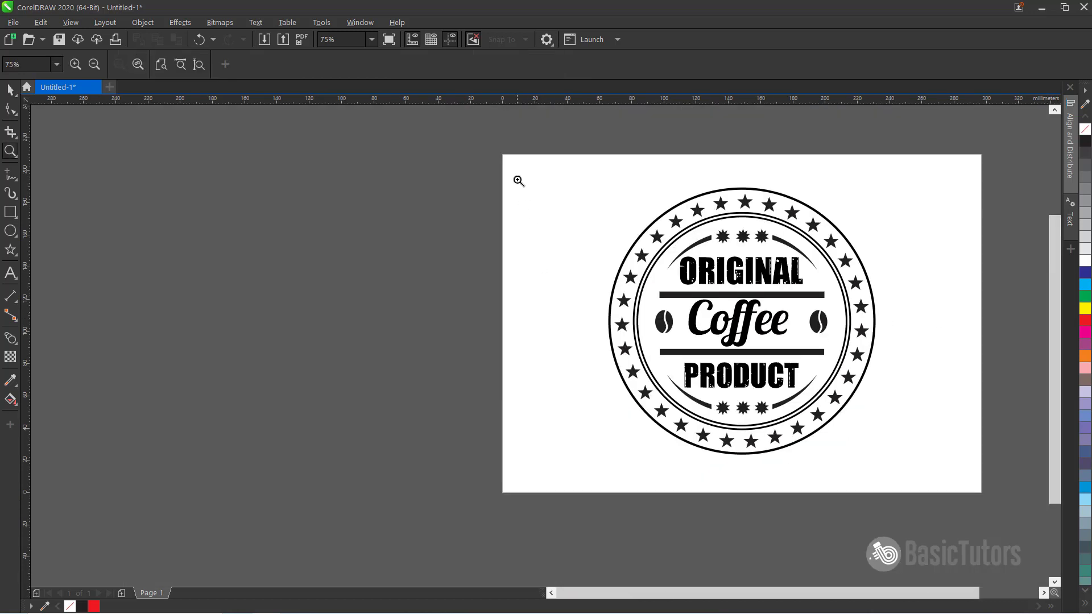
left_click_drag(525, 172, 975, 471)
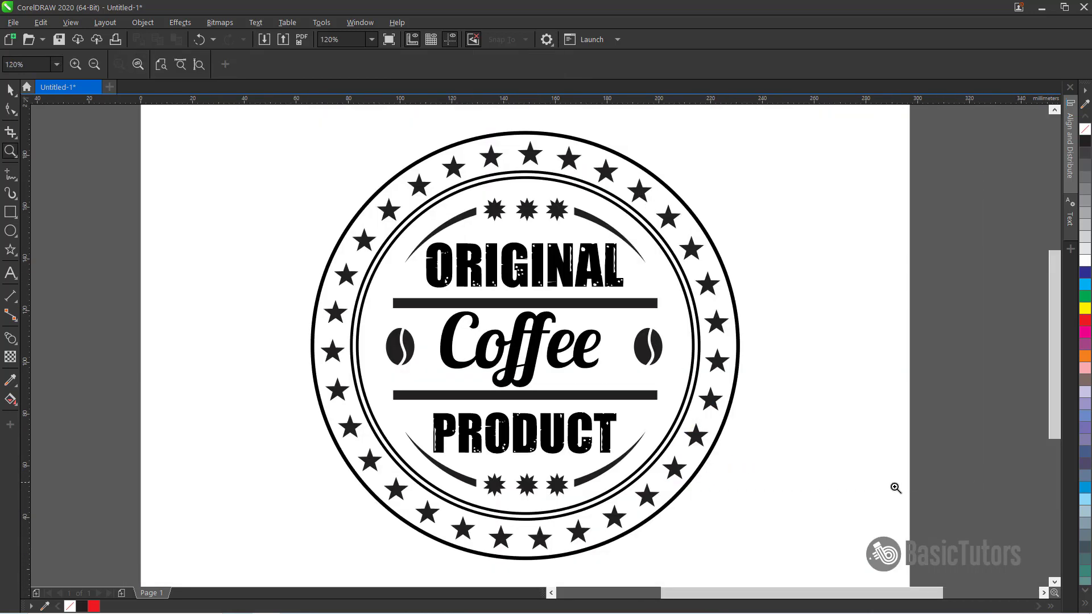